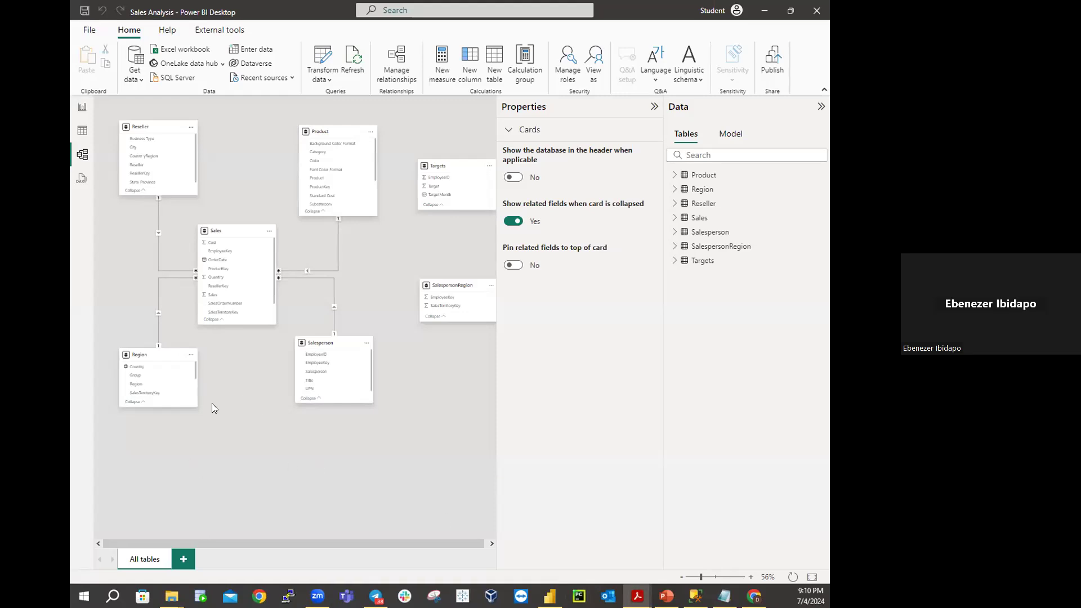
- Switch to the report view, select the Category sales matrix and collapse the Filters, Visualizations and Data panes
click(82, 107)
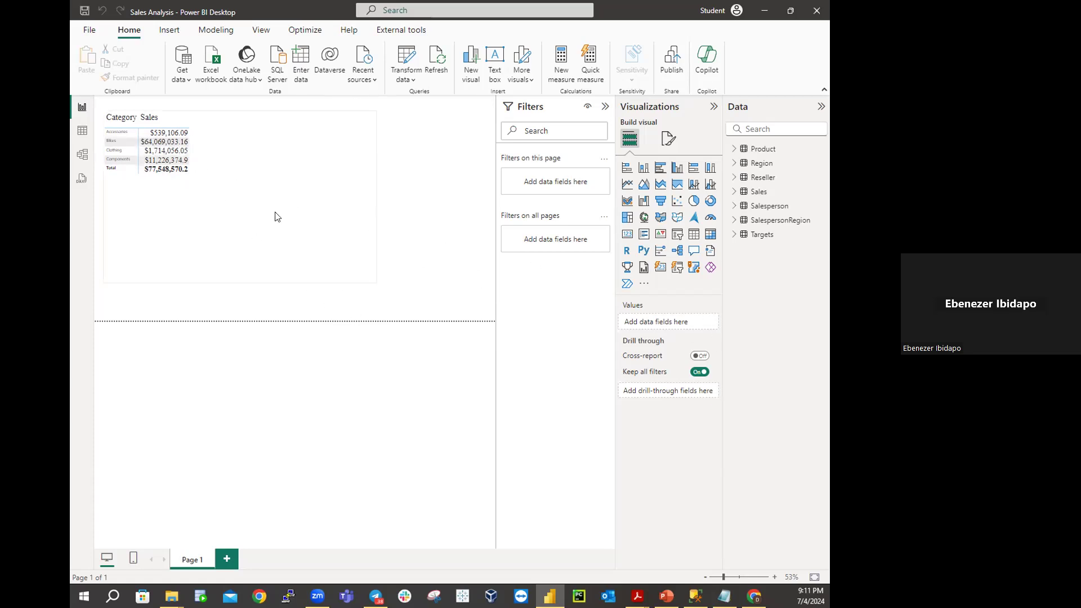
click(202, 123)
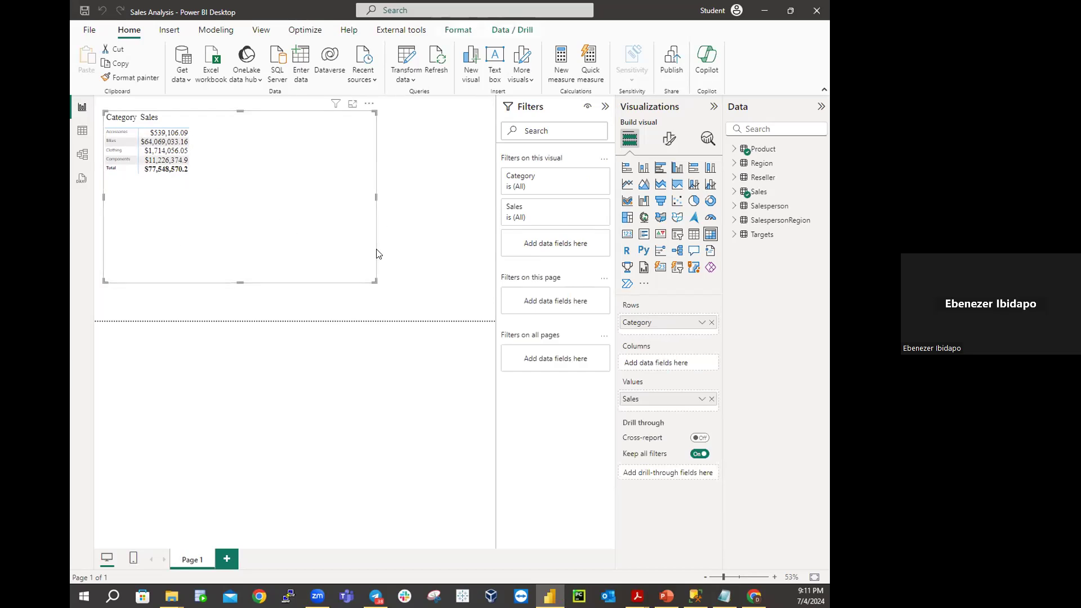
click(606, 108)
click(714, 106)
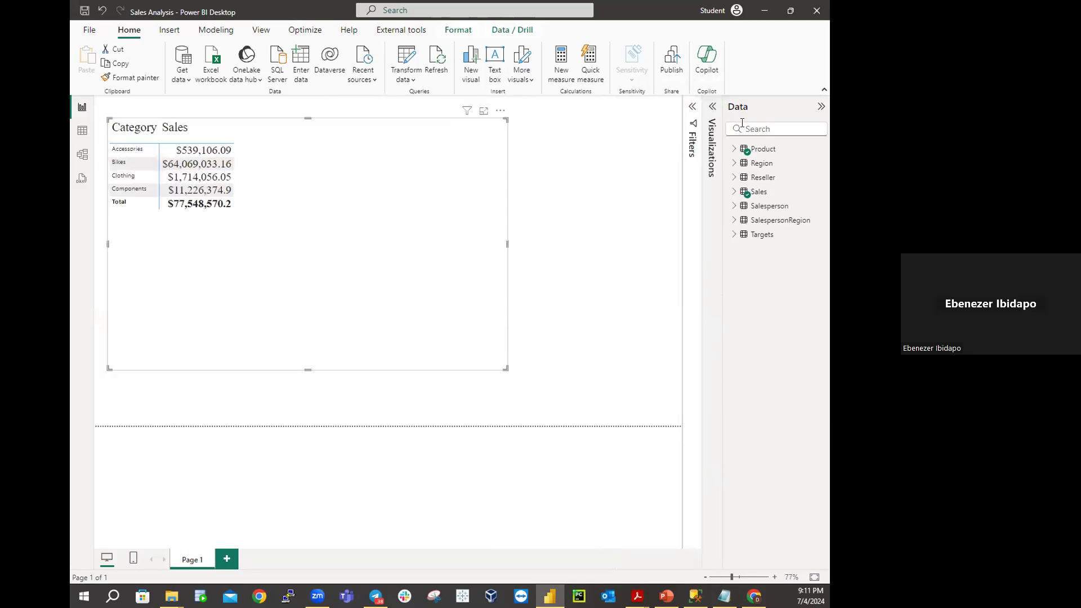
click(821, 106)
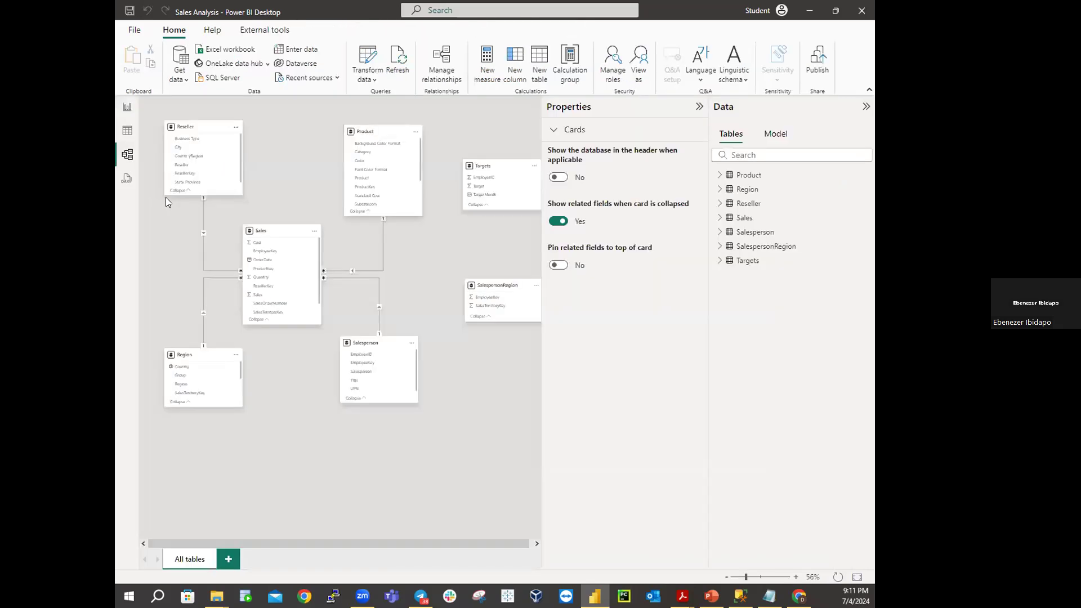
- Make the ProductKey relationship between the Sales and Product tables inactive in the model view
click(128, 155)
click(128, 109)
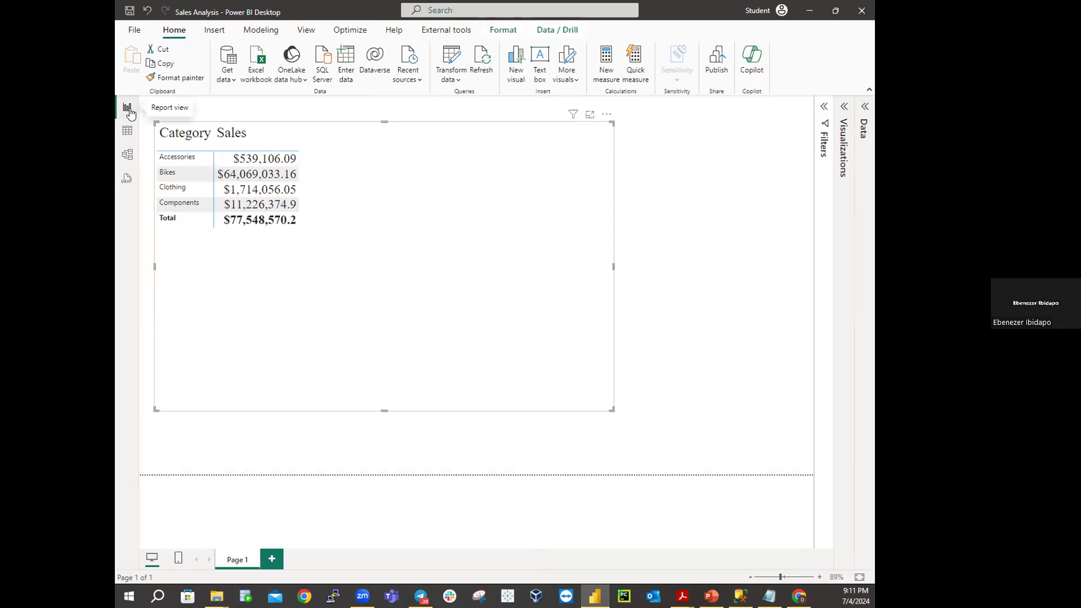
click(127, 154)
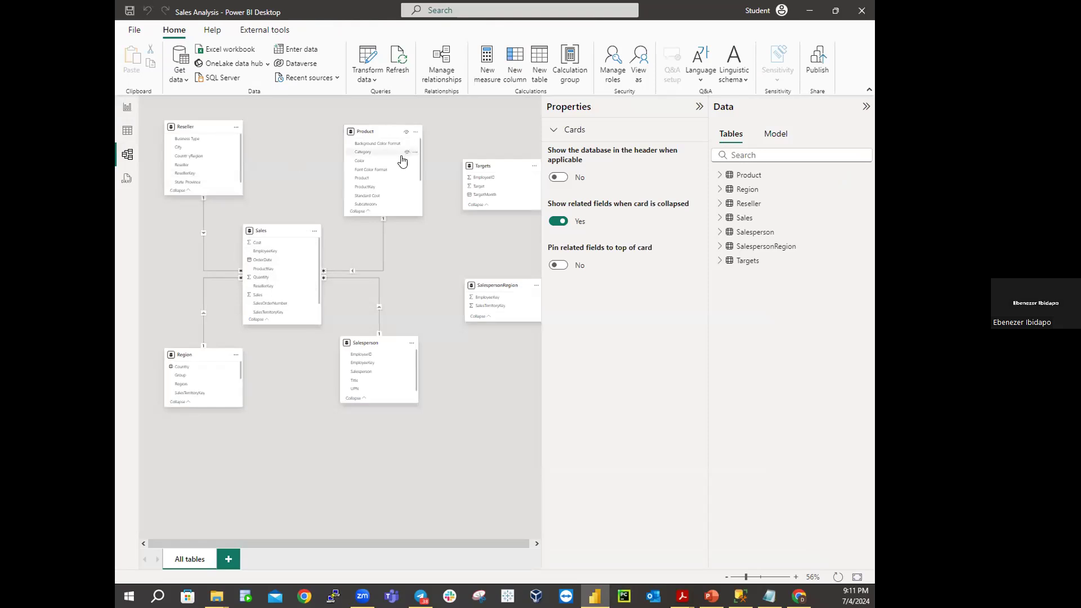
right_click(382, 242)
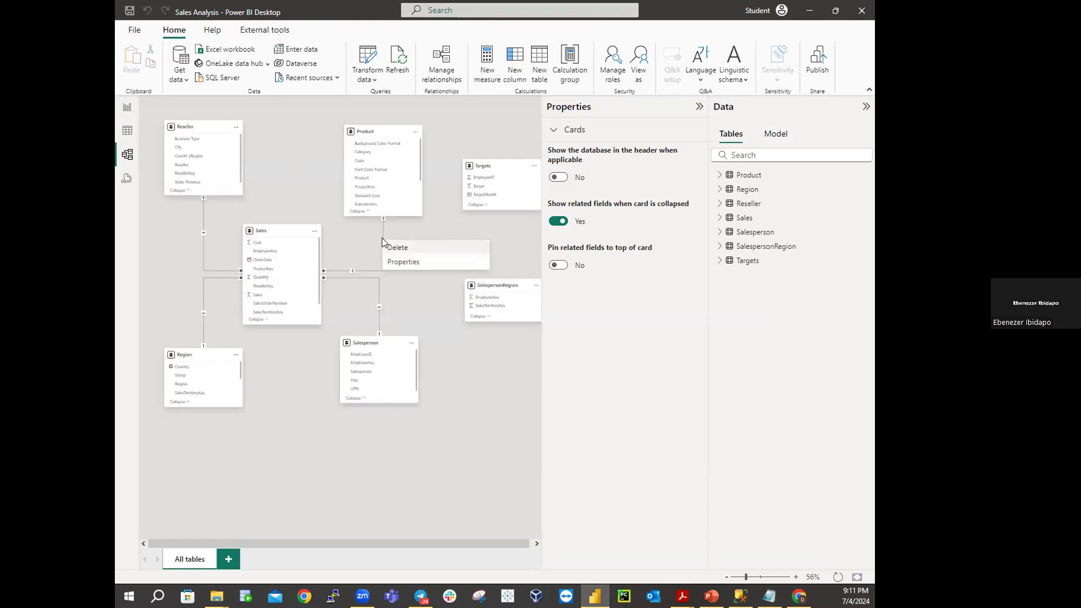
double_click(357, 270)
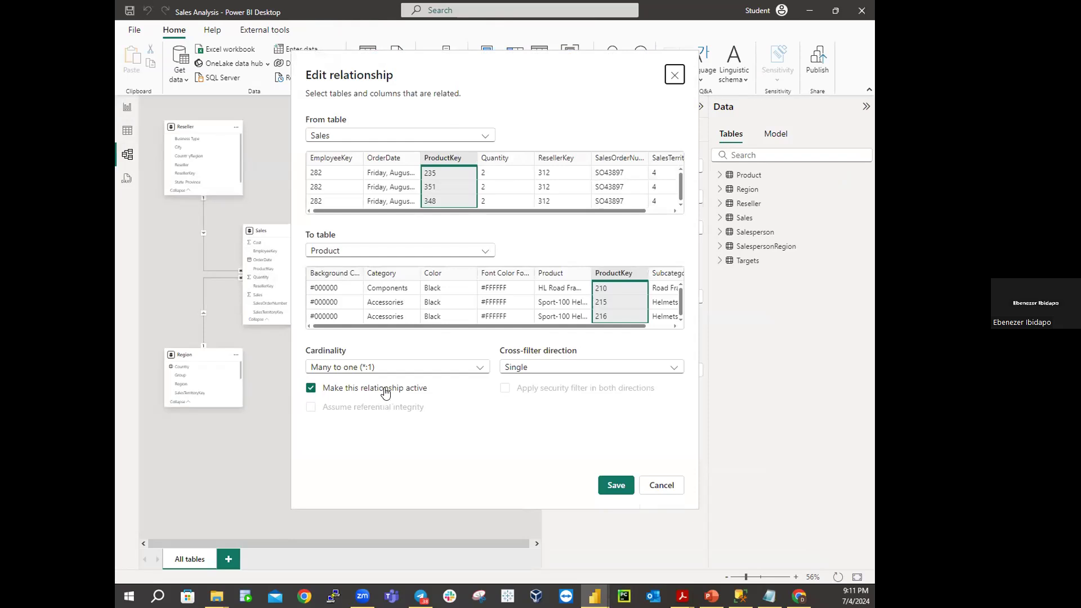
click(310, 390)
click(601, 483)
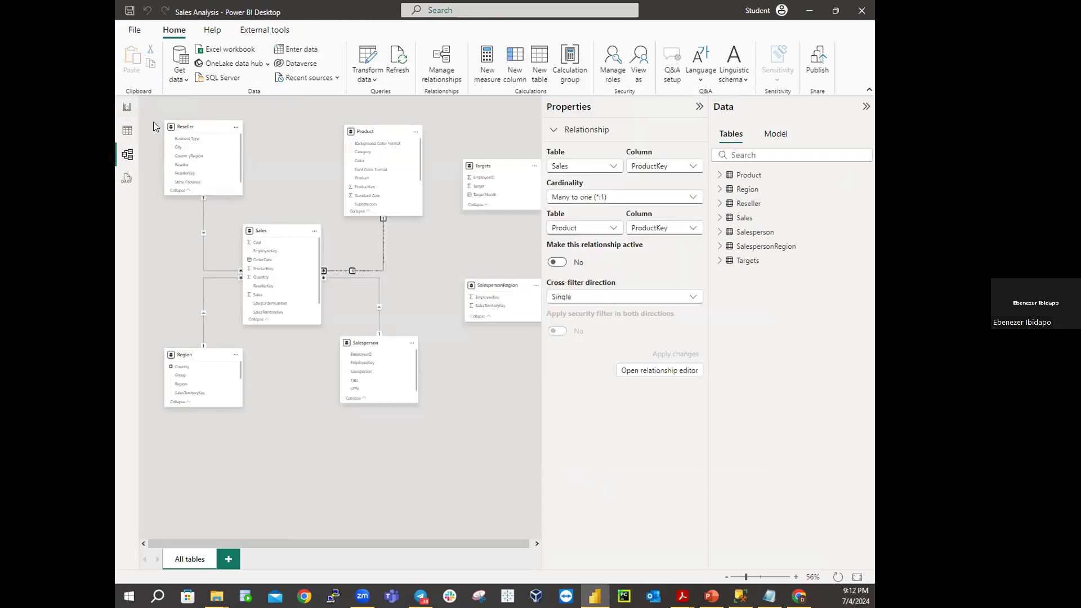
- Examine the sales per category in the report view's matrix and expand the Data pane
click(128, 108)
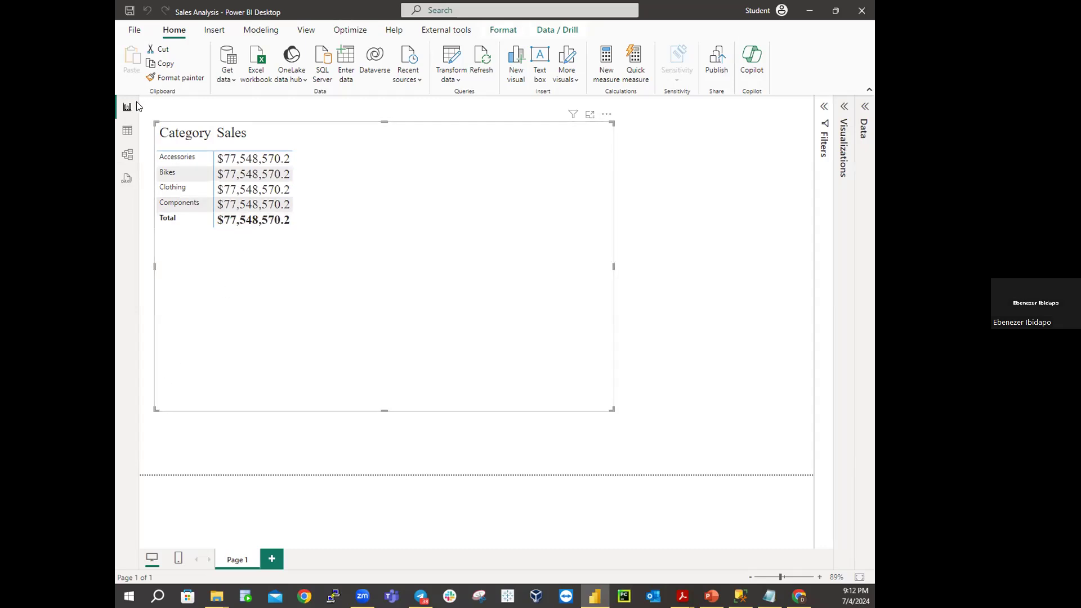
click(128, 160)
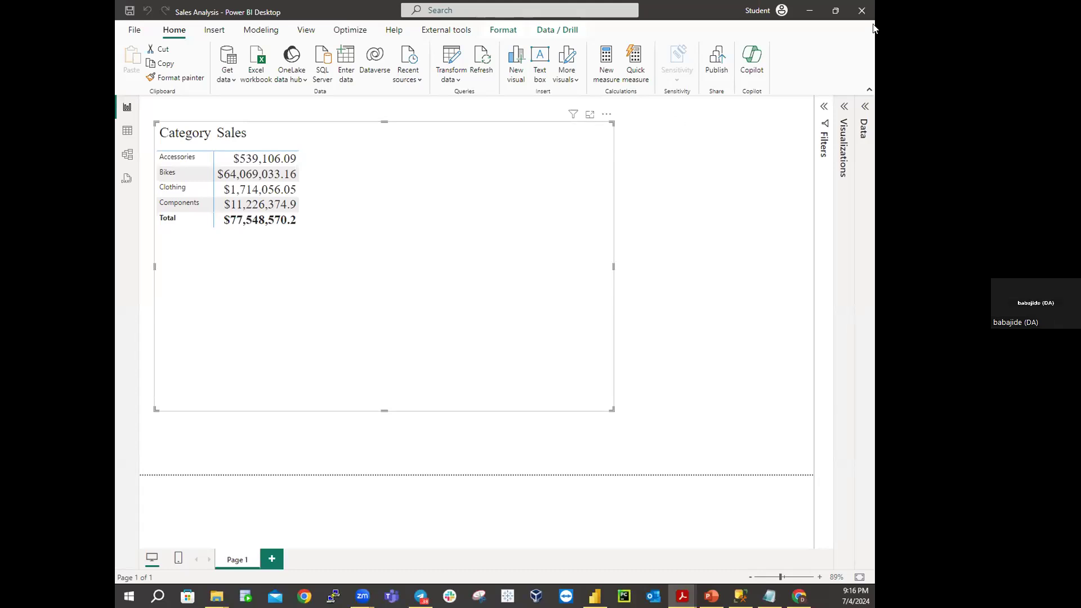
click(866, 107)
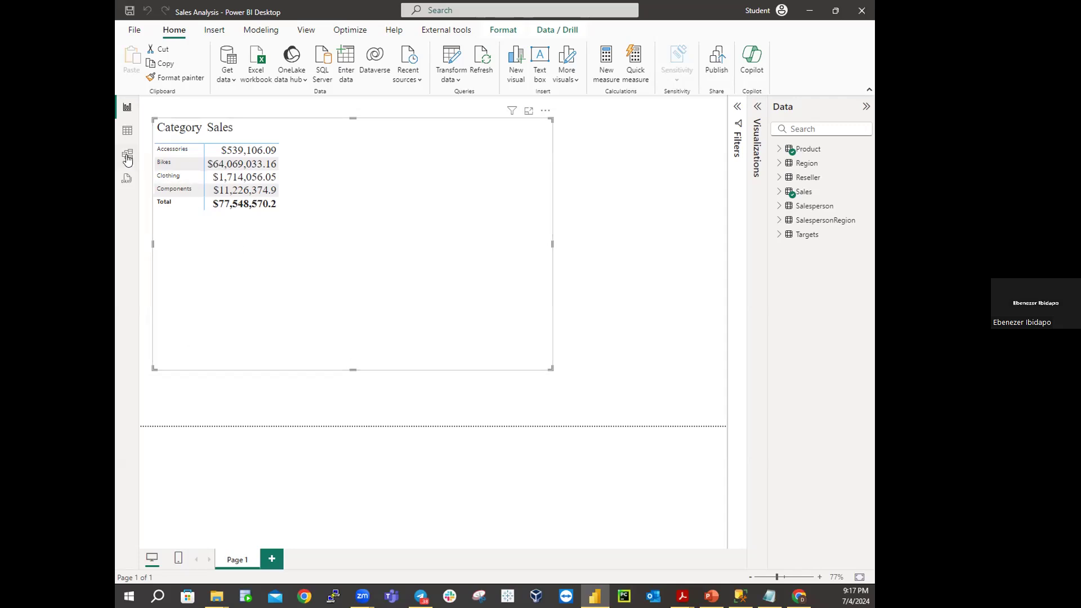
- Examine the levels of the Products hierarchy in the Product table and the Regions hierarchy in the Region table
click(128, 163)
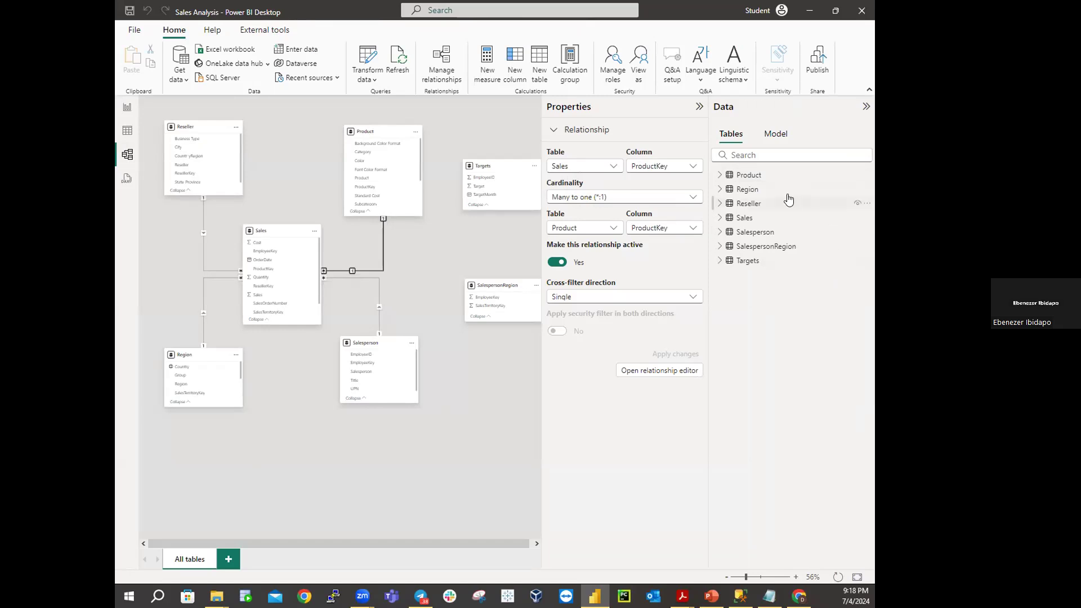
click(719, 177)
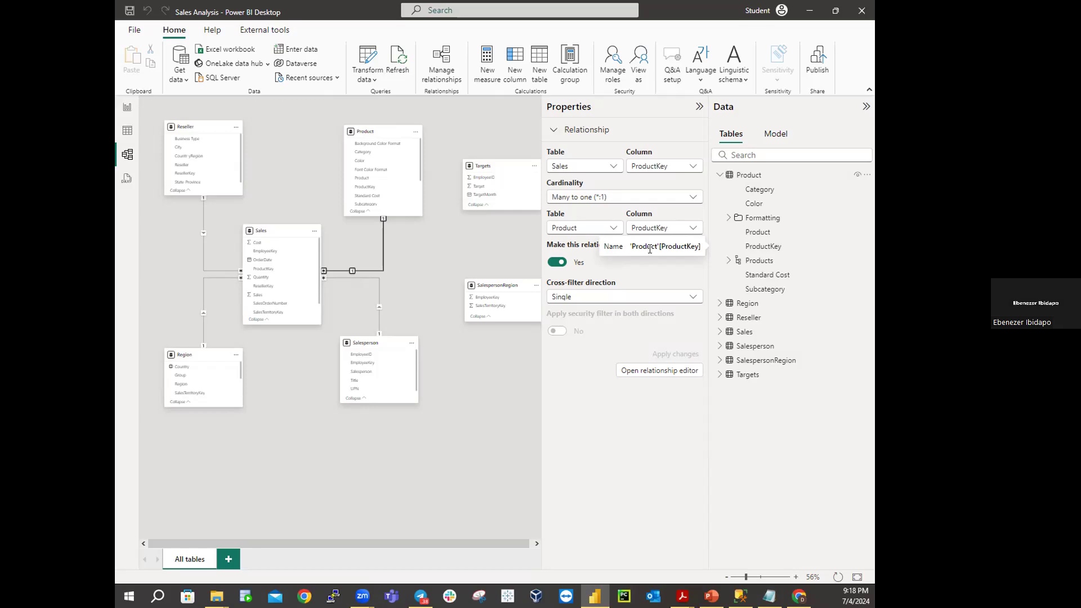
click(728, 262)
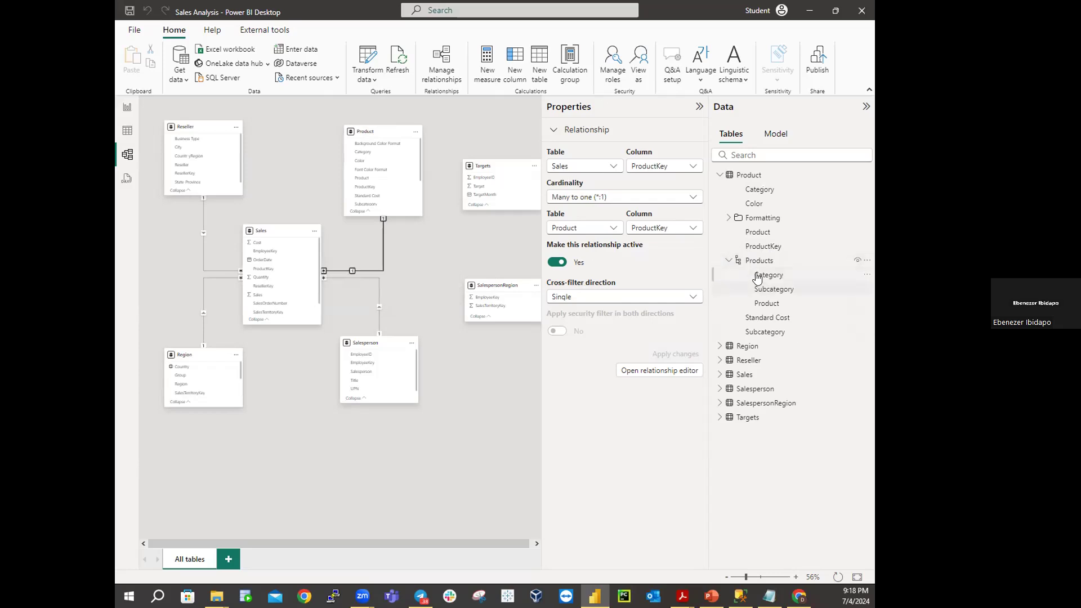
click(718, 347)
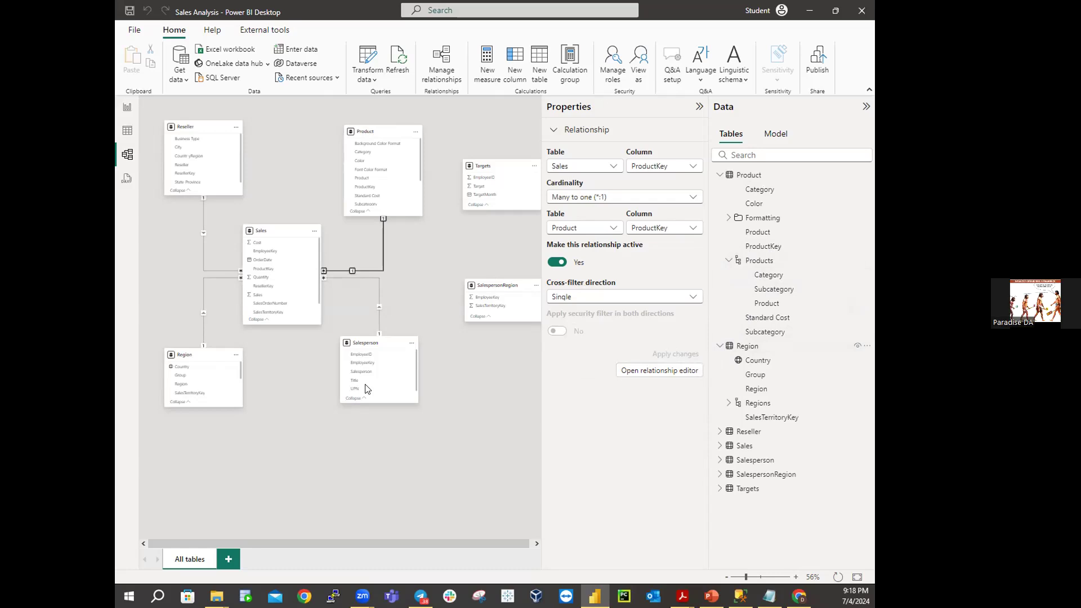
click(720, 431)
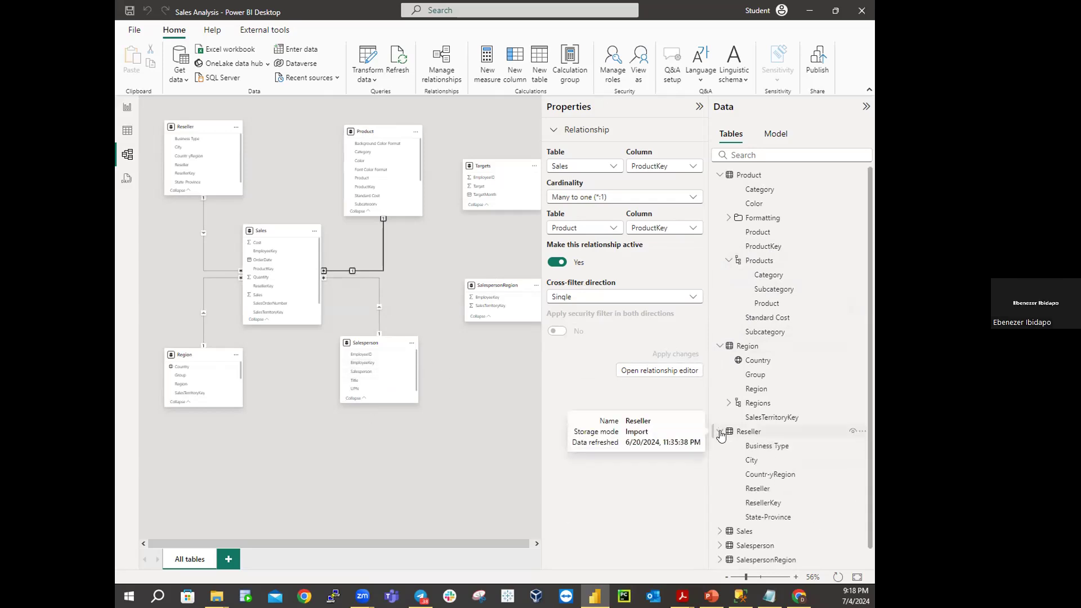
click(720, 432)
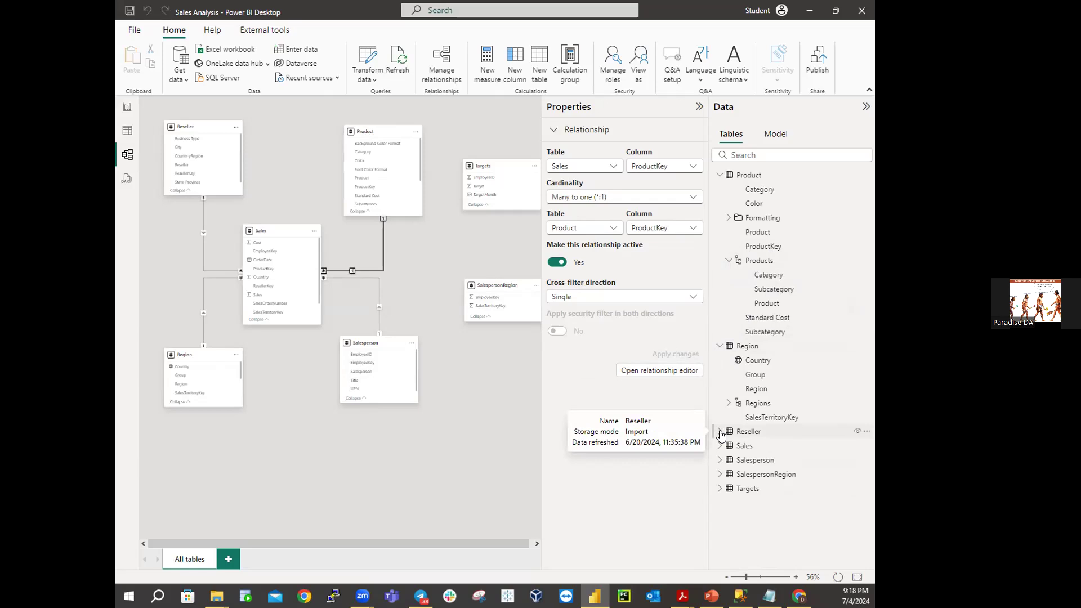
click(728, 405)
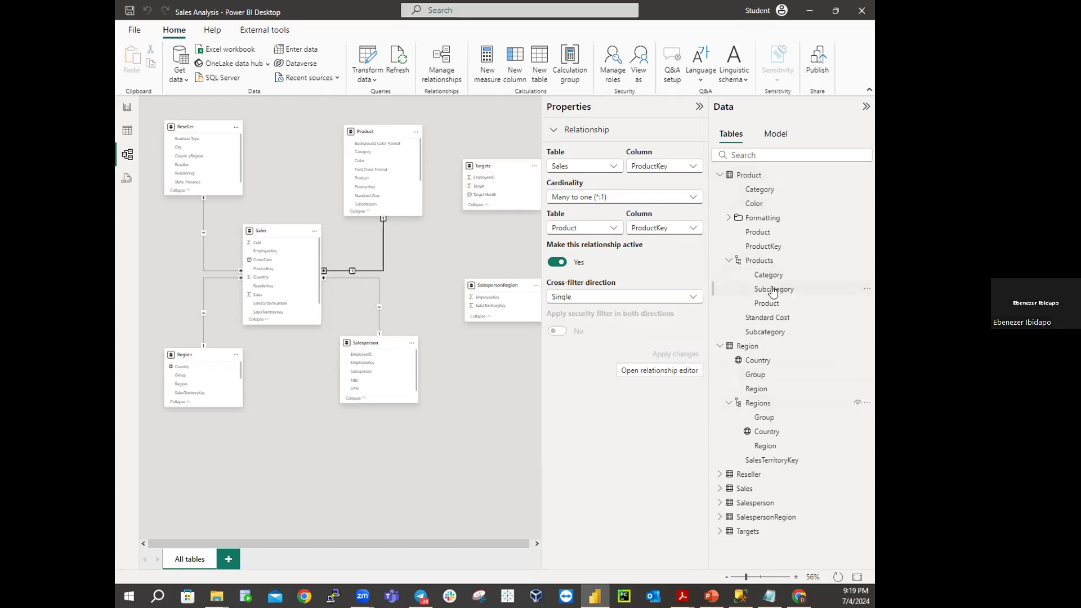
click(729, 260)
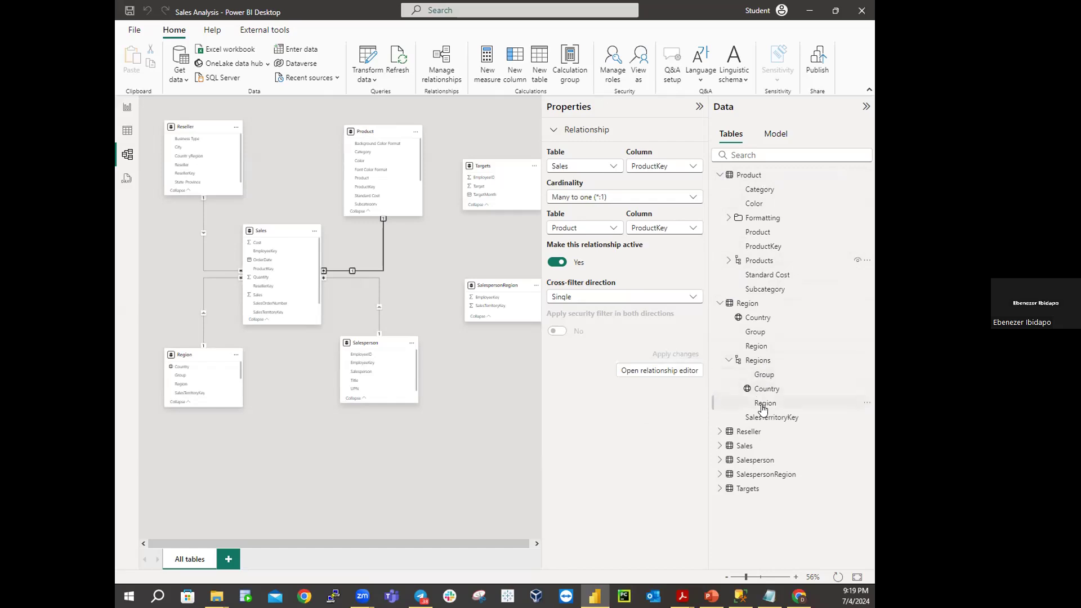
click(729, 361)
click(720, 175)
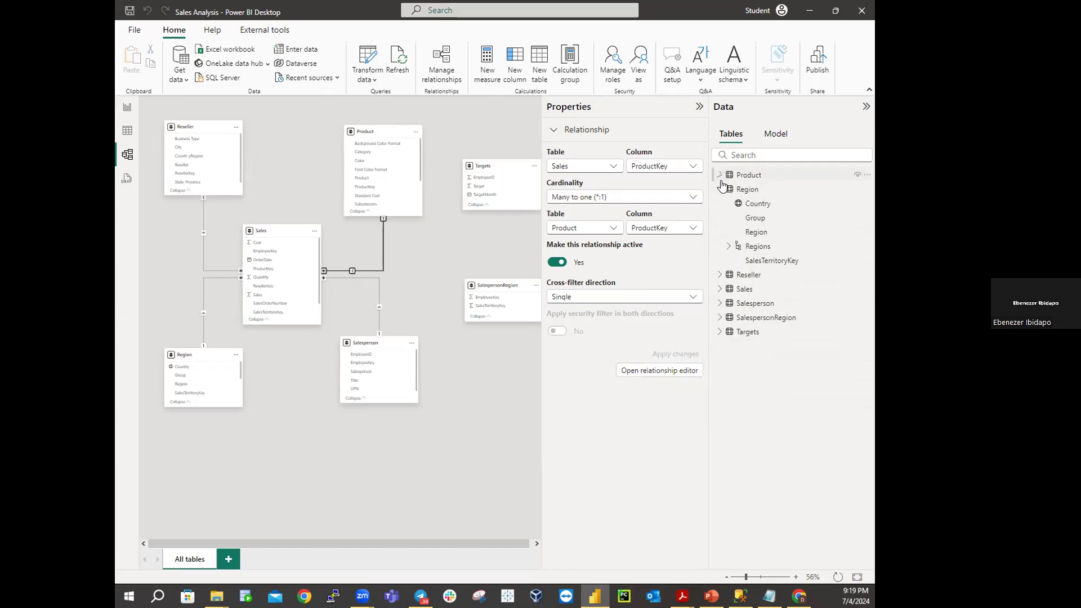
click(720, 190)
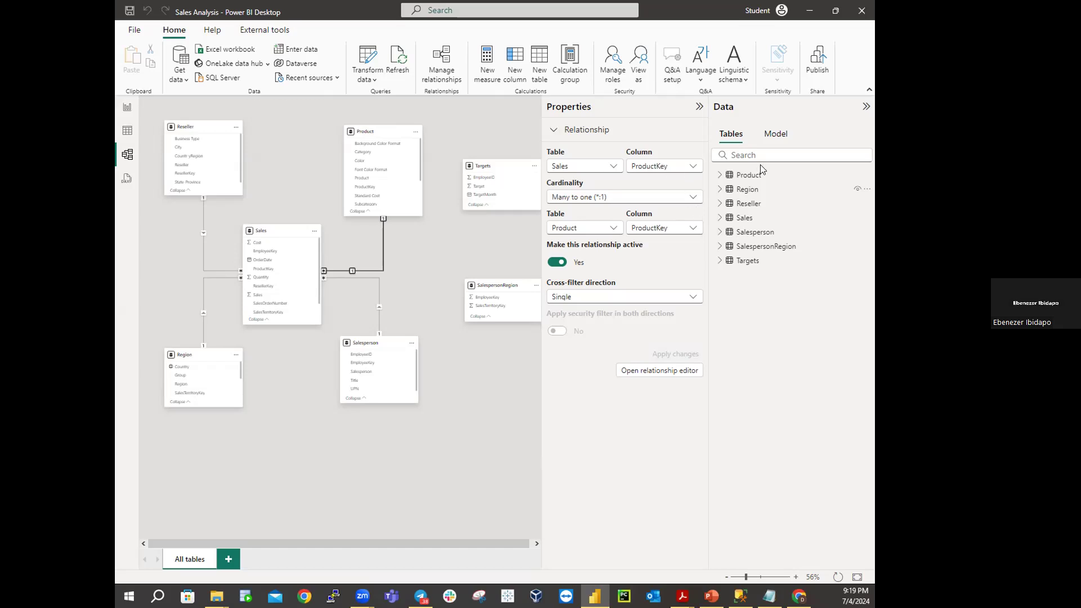
- Examine the columns in the Formatting display folder of the Product table
click(719, 175)
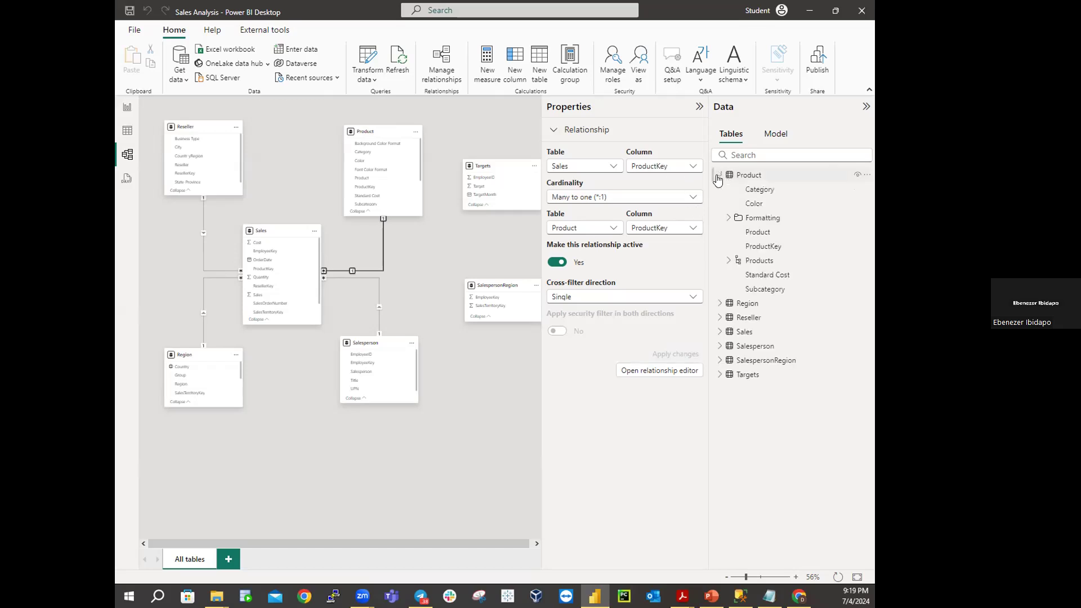
click(727, 219)
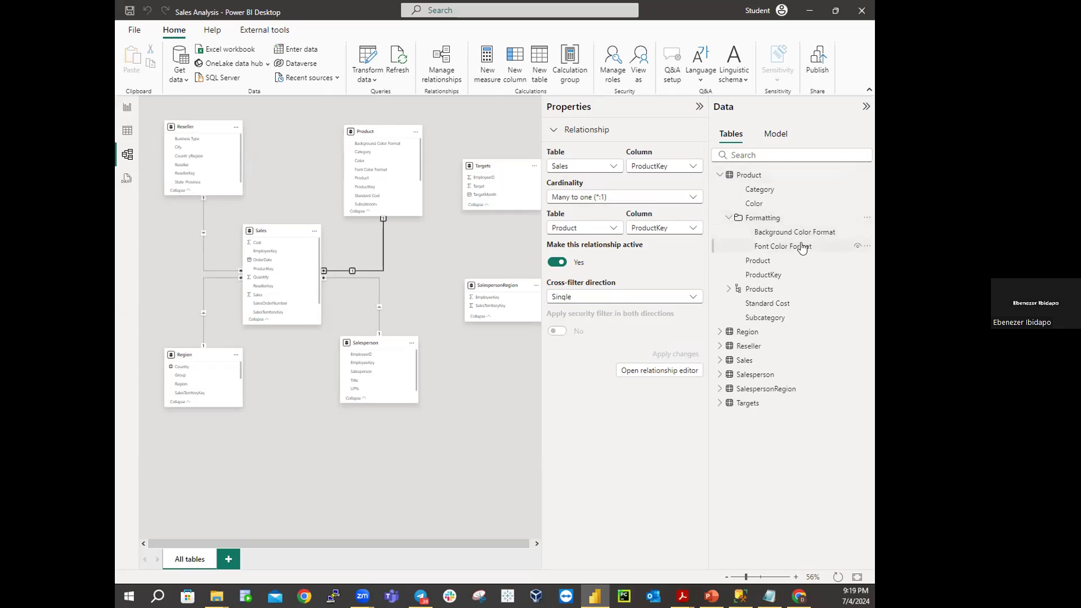
click(730, 220)
click(731, 219)
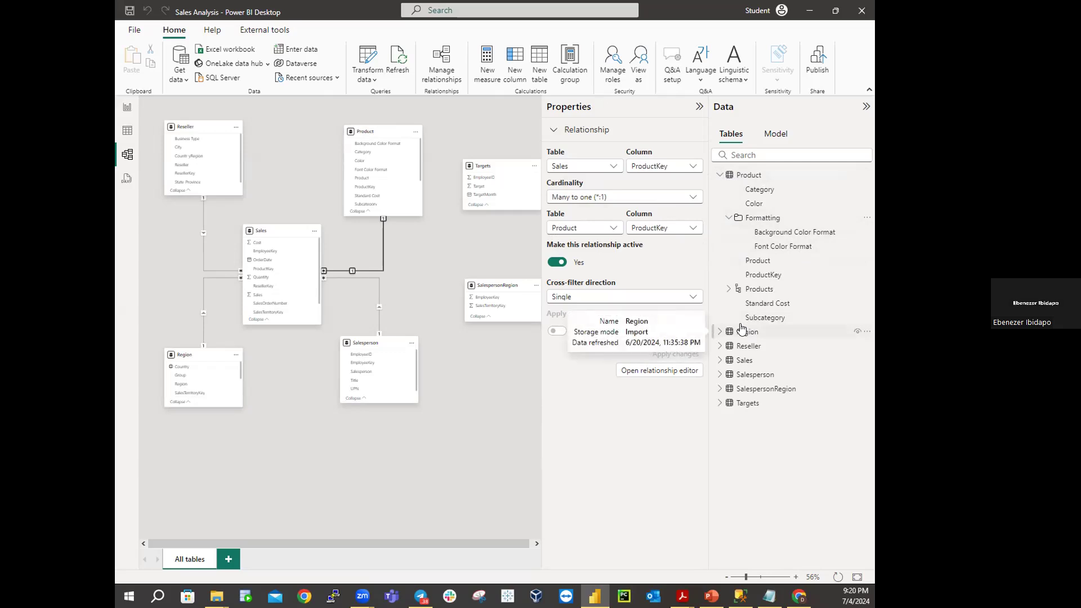
click(720, 175)
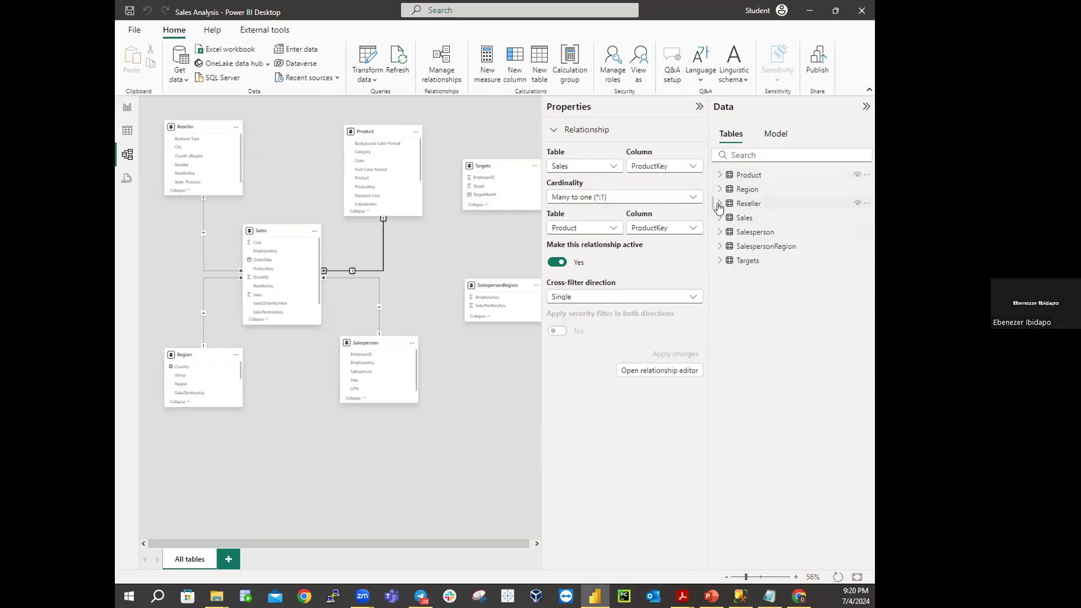
- Create a hierarchy from the Business Type column of the Reseller table
click(720, 189)
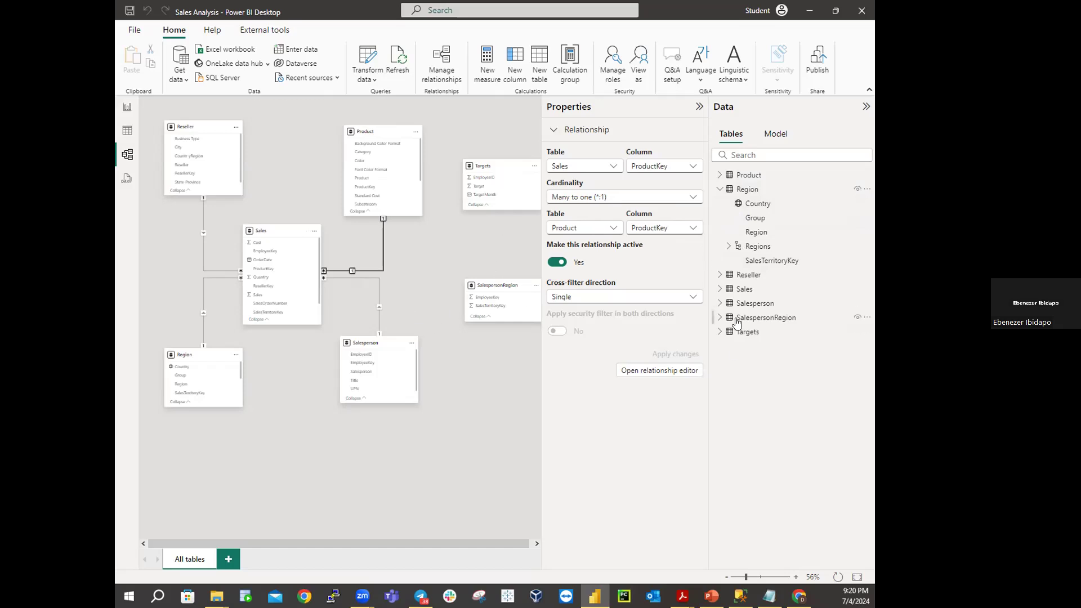
click(719, 275)
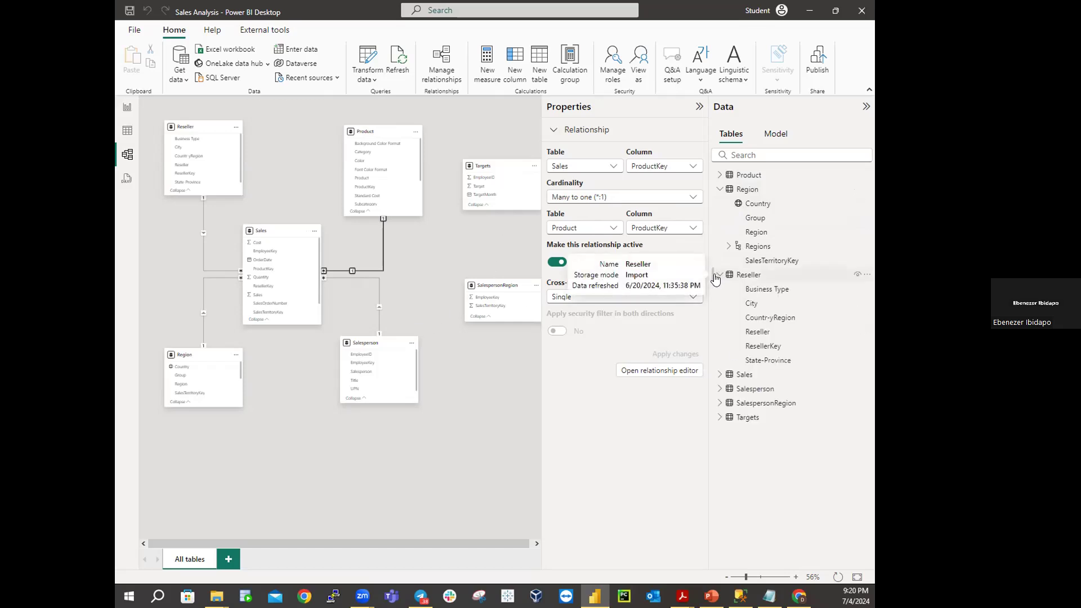
click(721, 190)
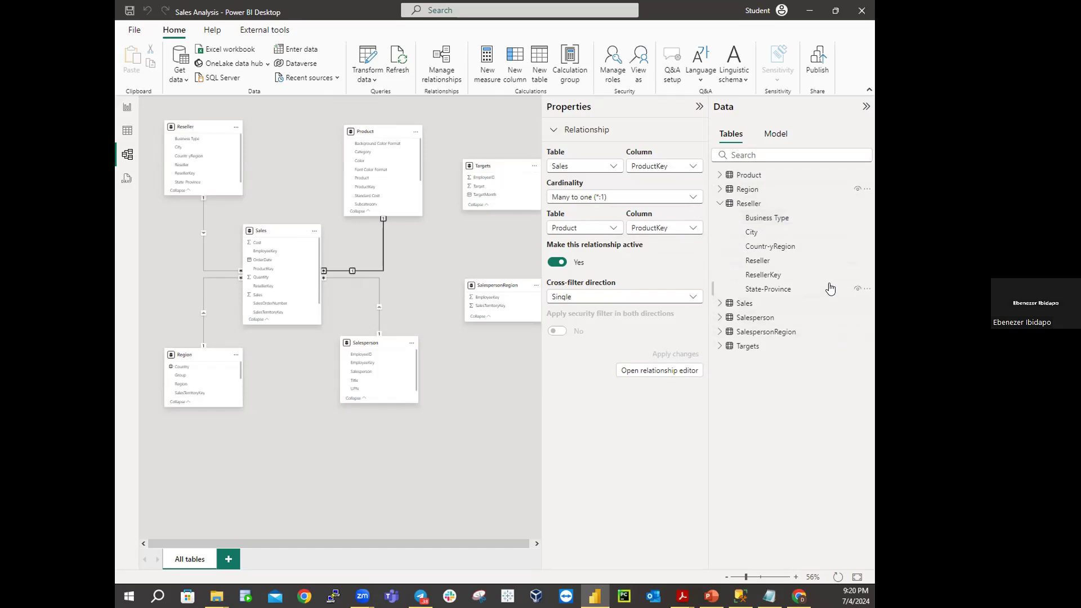
right_click(775, 221)
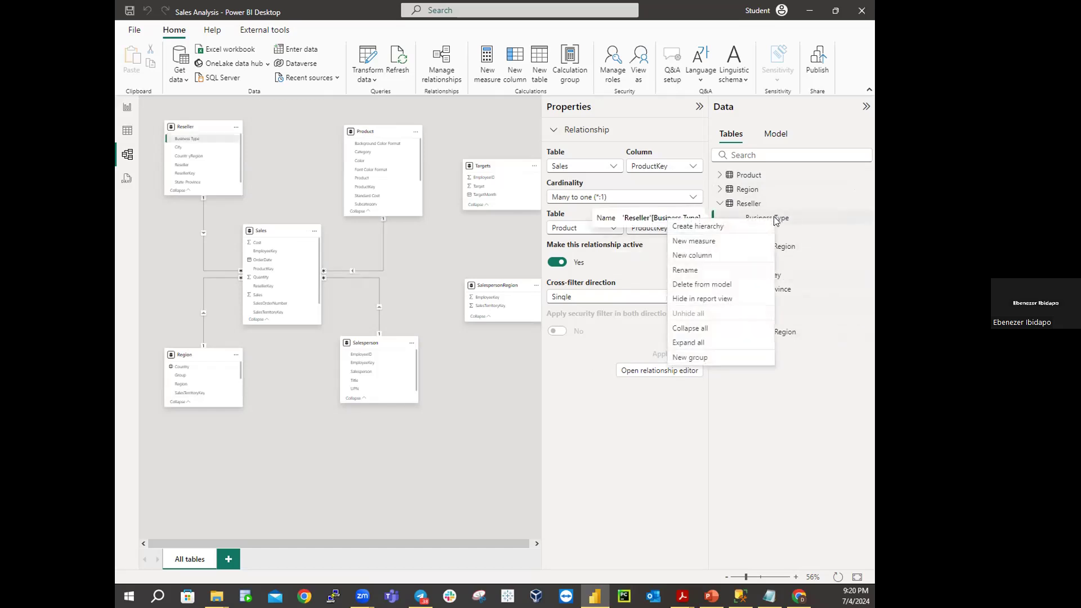
click(714, 226)
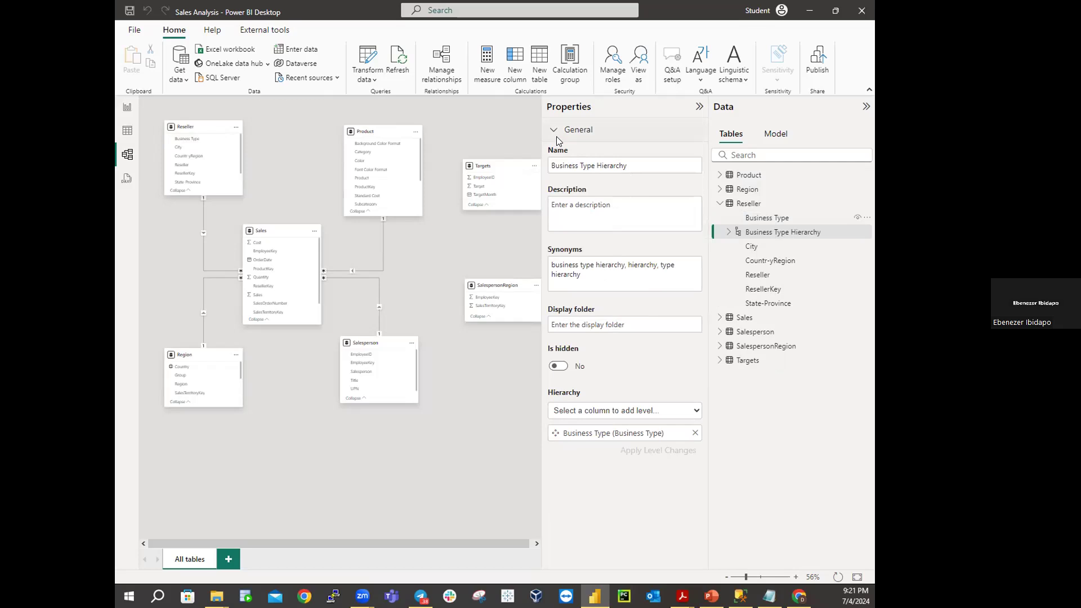
- Rename the Business Type hierarchy in the Reseller table as Resellers
click(649, 161)
key(BackSpace)
key(BackSpace)
key(BackSpace)
key(BackSpace)
key(BackSpace)
key(BackSpace)
key(BackSpace)
key(BackSpace)
key(BackSpace)
key(BackSpace)
key(BackSpace)
key(BackSpace)
key(BackSpace)
key(BackSpace)
key(BackSpace)
key(BackSpace)
key(BackSpace)
key(BackSpace)
key(BackSpace)
key(BackSpace)
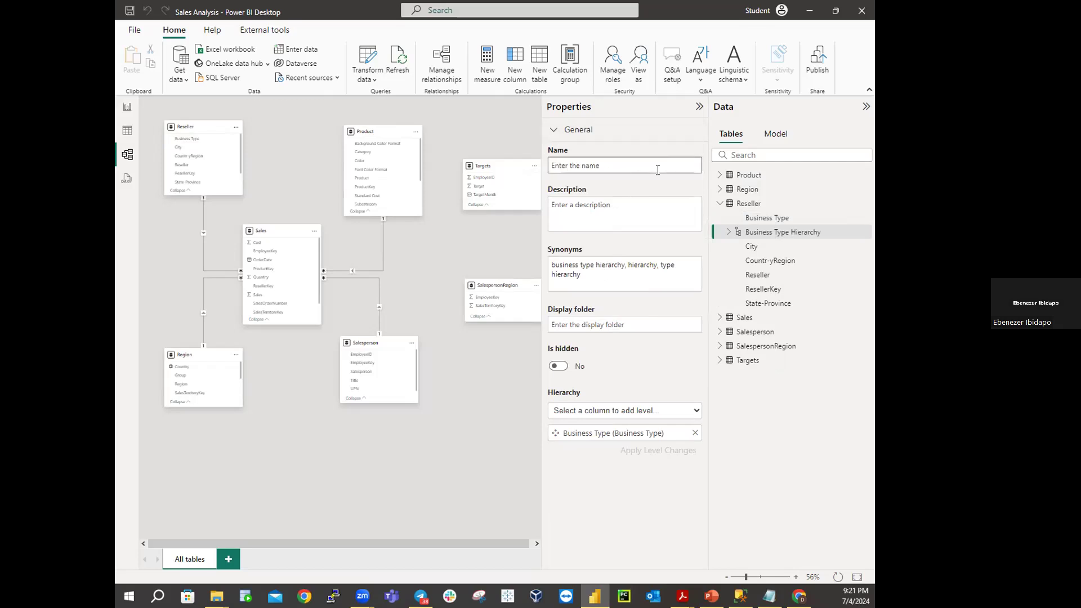
text(Resellers)
key(Return)
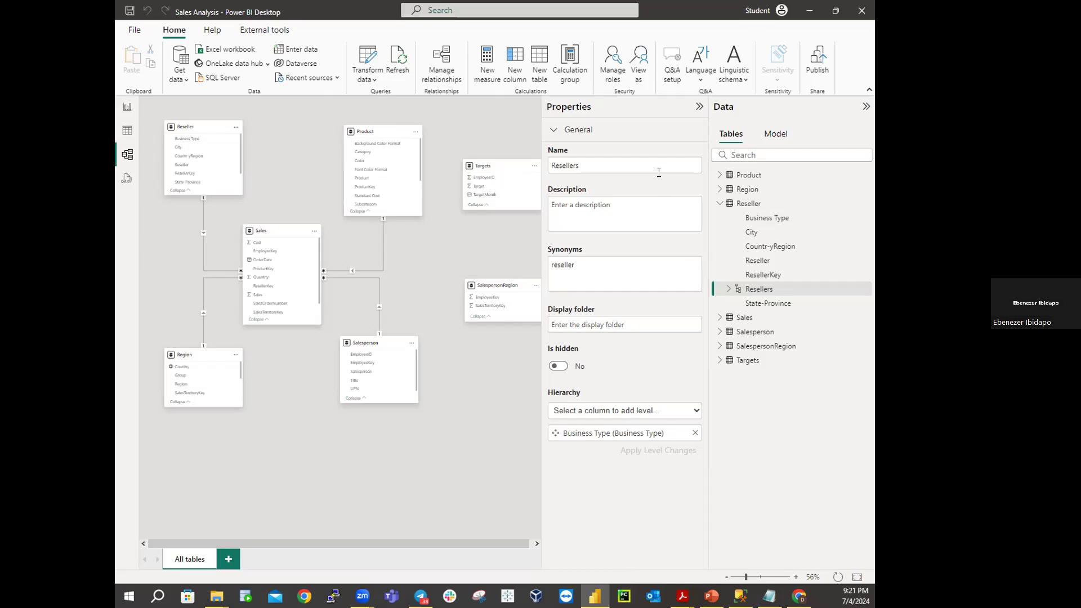
click(741, 290)
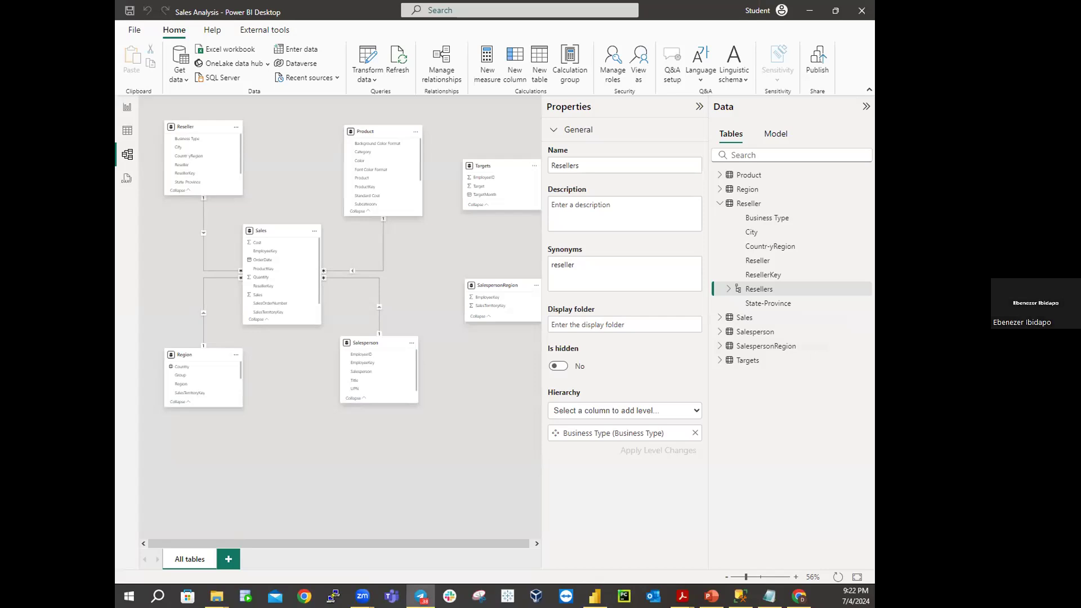
drag(240, 369, 531, 140)
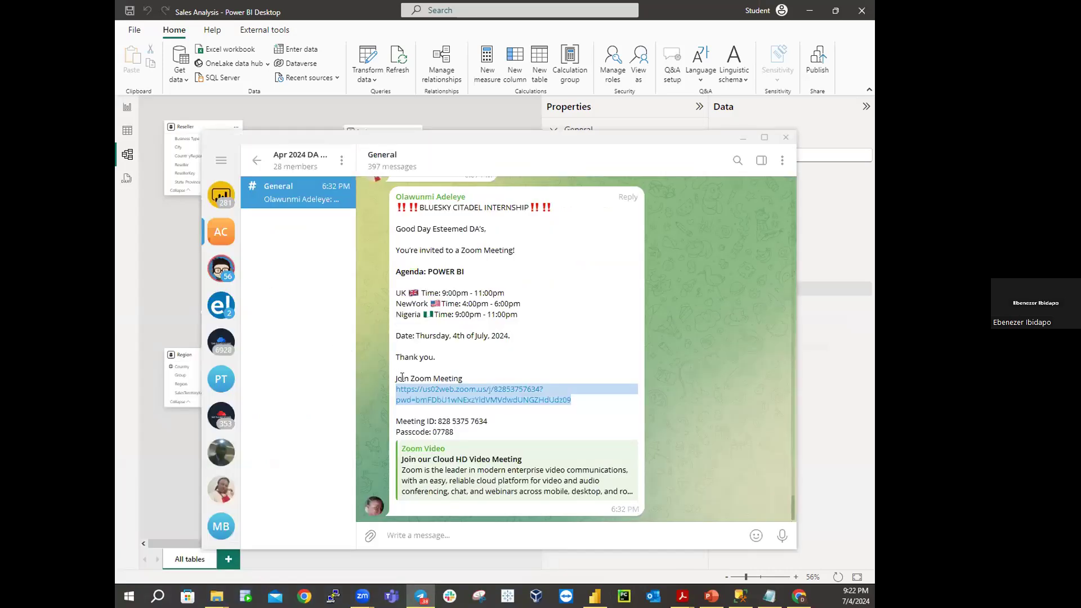
- Look back through the Telegram group's message history for the Power BI training setup files
scroll(487, 384, up, 5)
scroll(488, 384, down, 10)
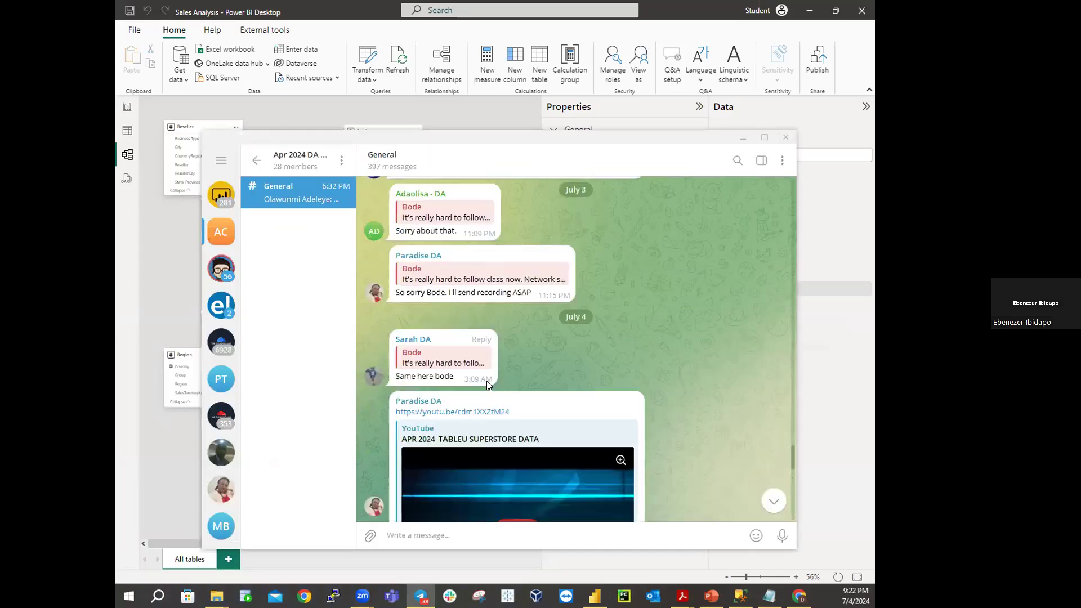
scroll(487, 386, up, 15)
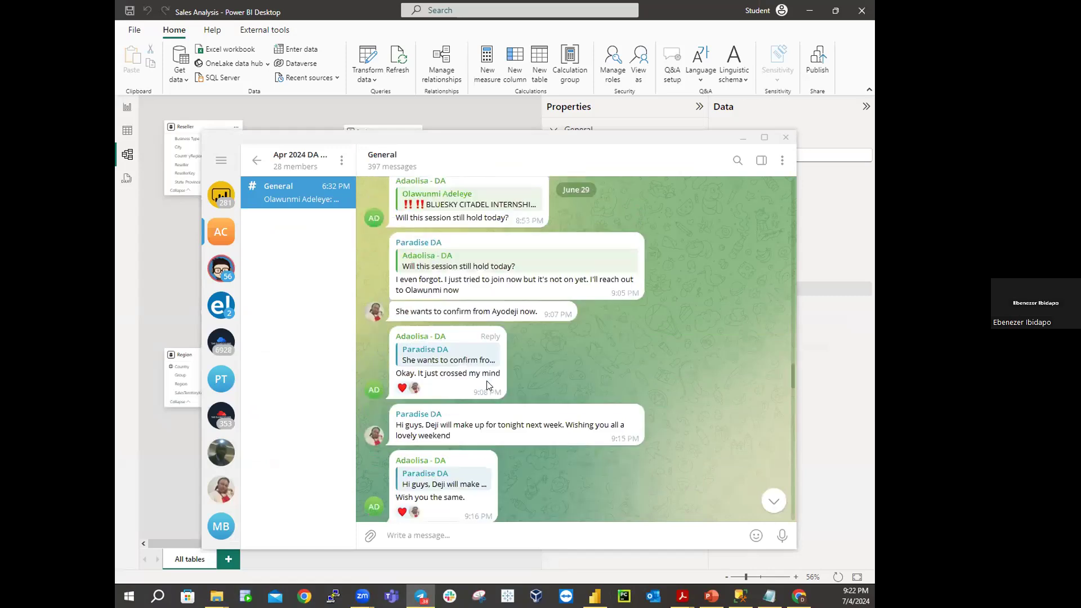
scroll(487, 386, up, 10)
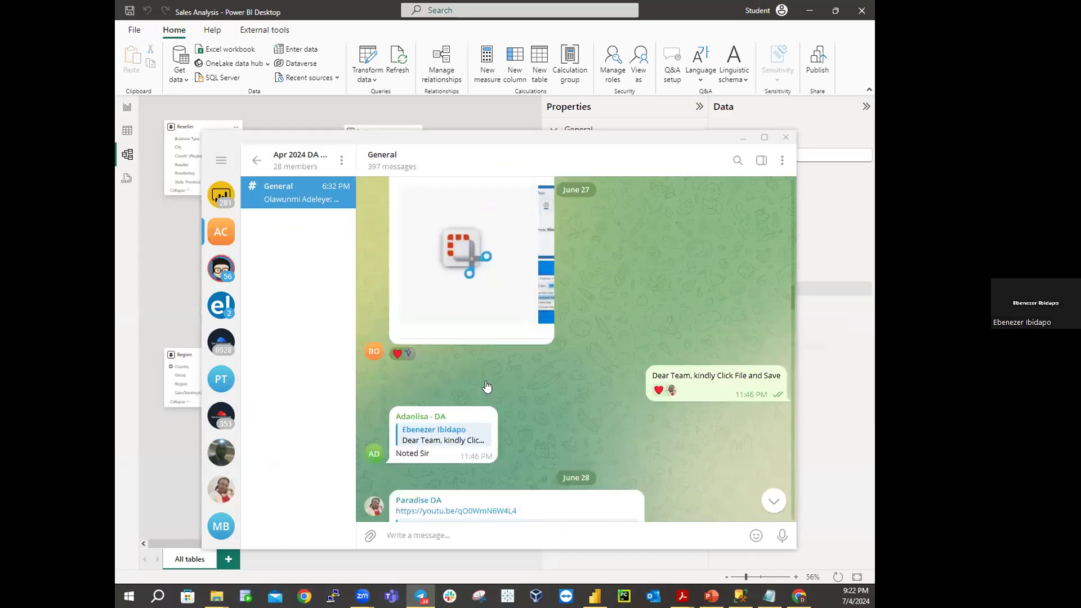
scroll(488, 382, up, 10)
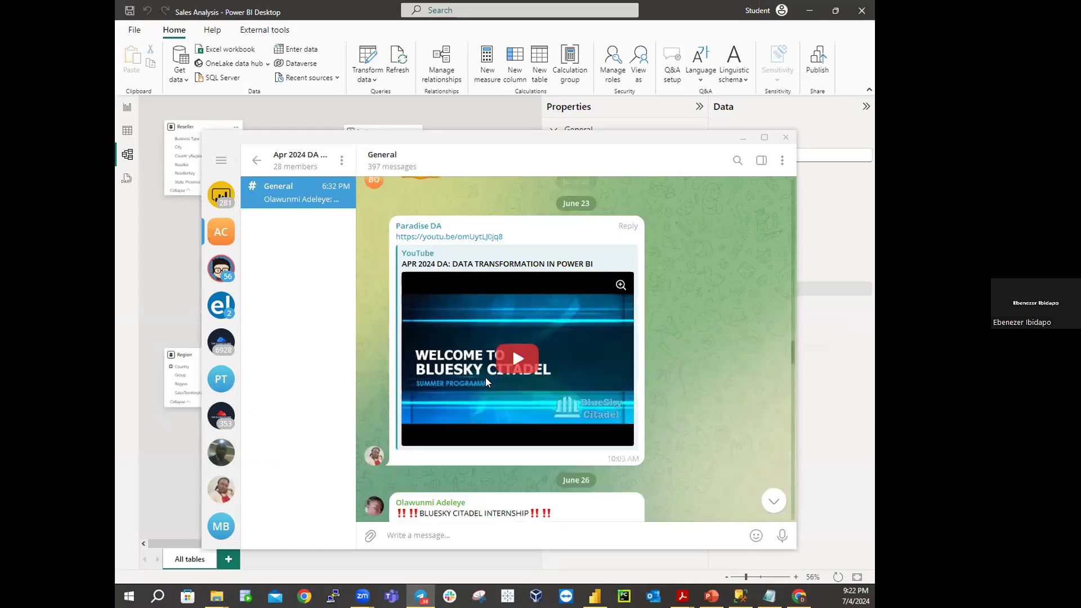
scroll(485, 377, up, 10)
scroll(485, 377, down, 10)
scroll(485, 377, up, 3)
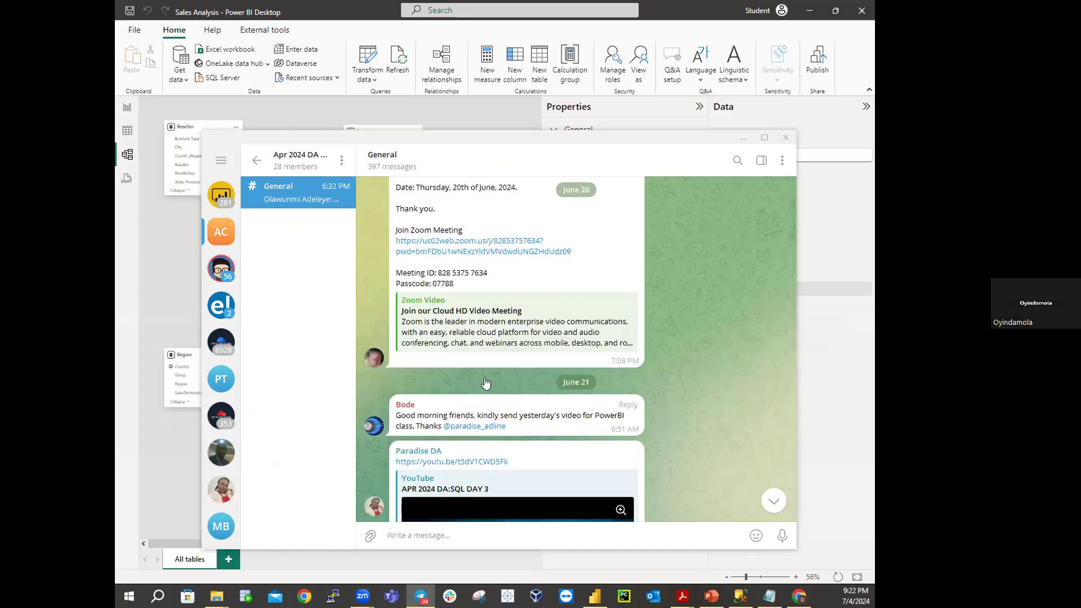
scroll(485, 377, up, 10)
scroll(486, 381, up, 10)
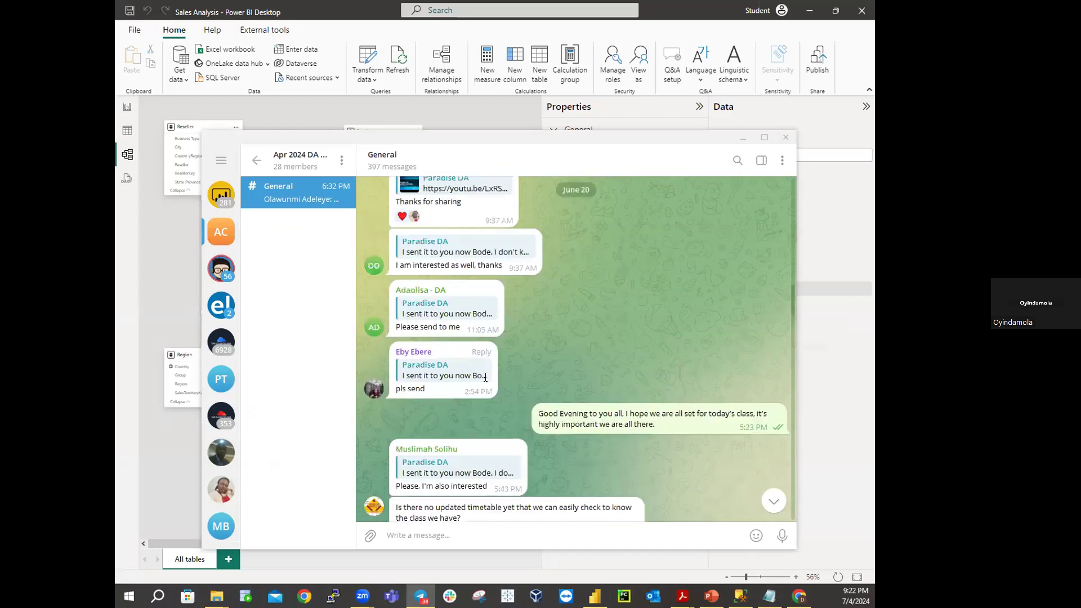
scroll(485, 377, up, 15)
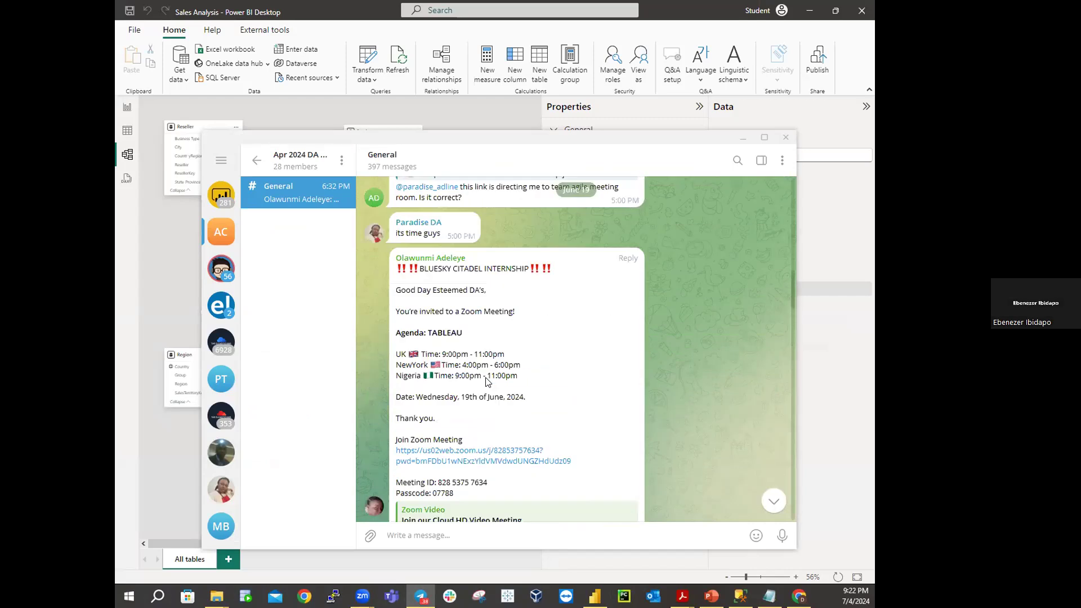
scroll(485, 377, up, 12)
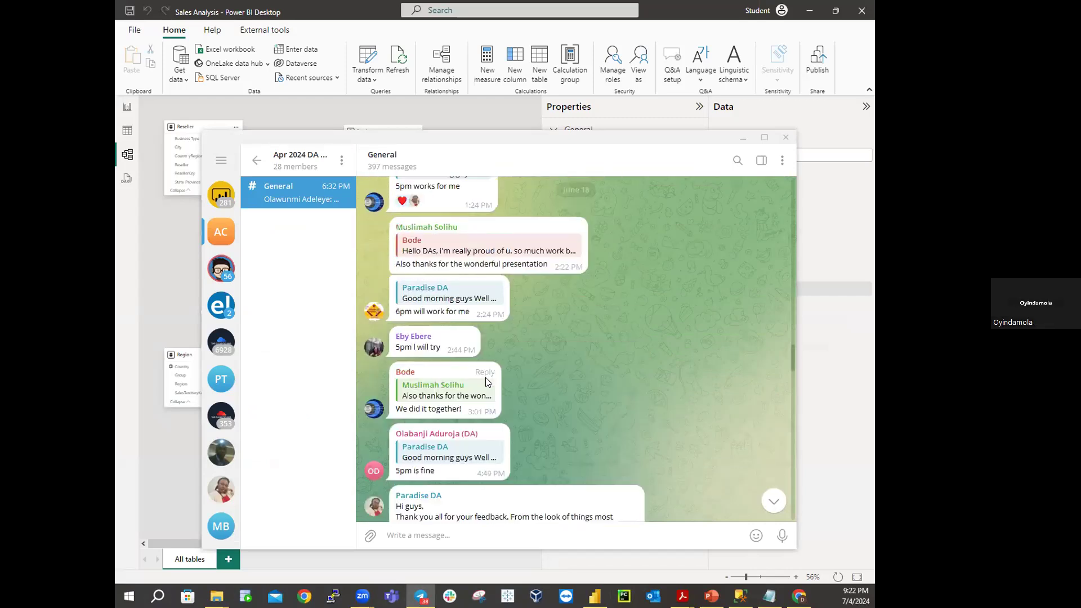
scroll(487, 383, up, 15)
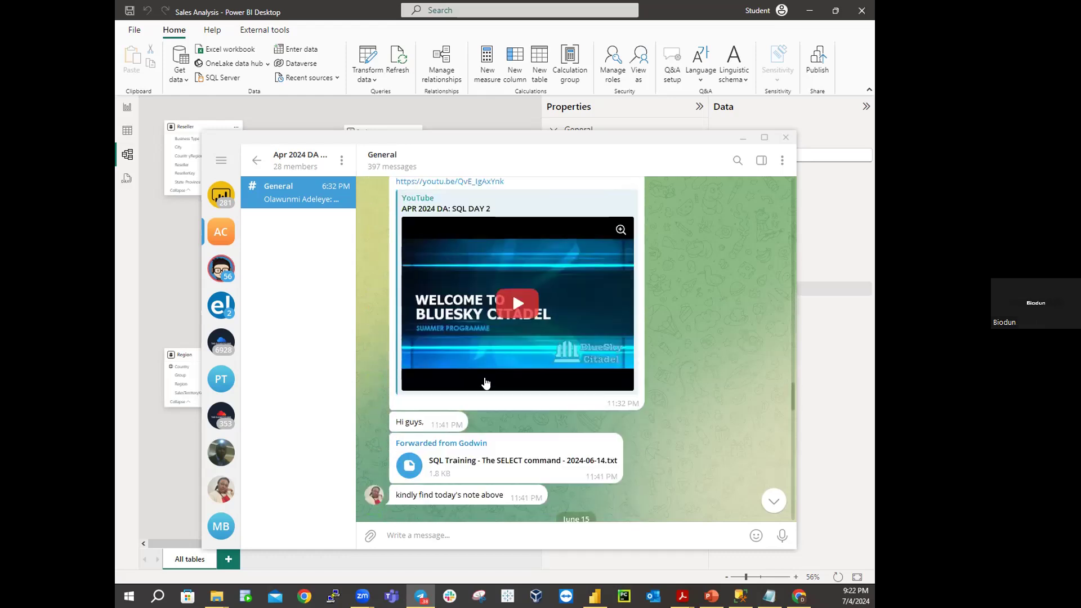
scroll(486, 383, up, 15)
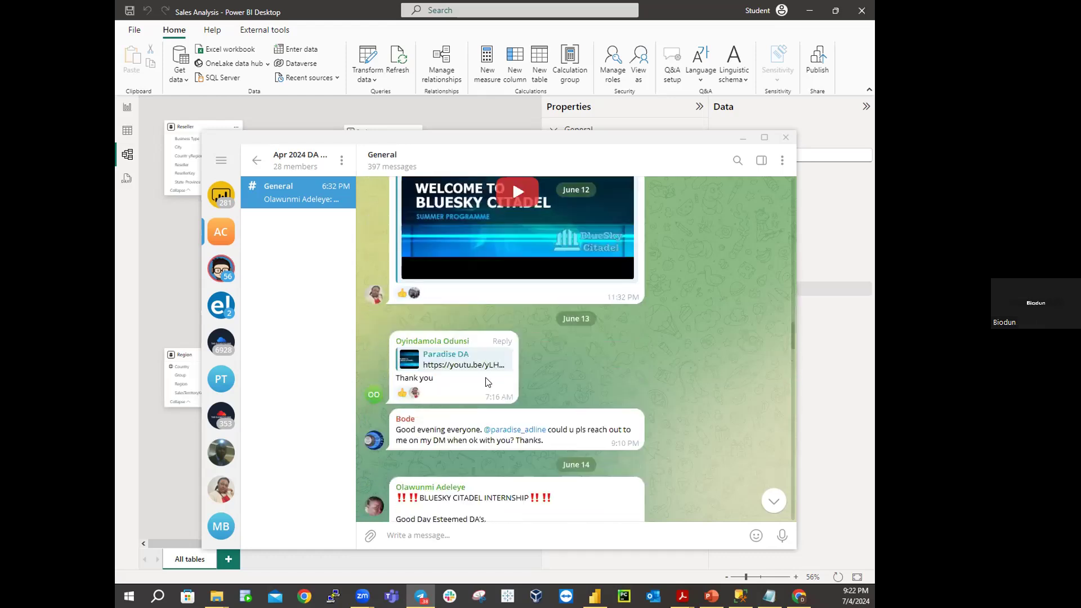
scroll(488, 382, up, 10)
scroll(487, 382, down, 10)
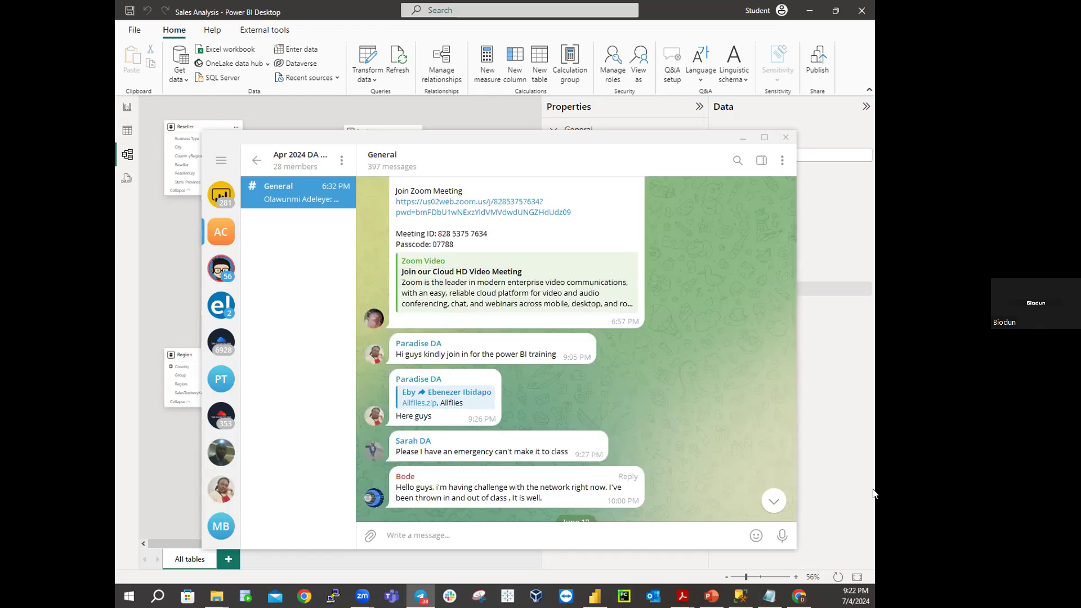
drag(793, 296, 790, 189)
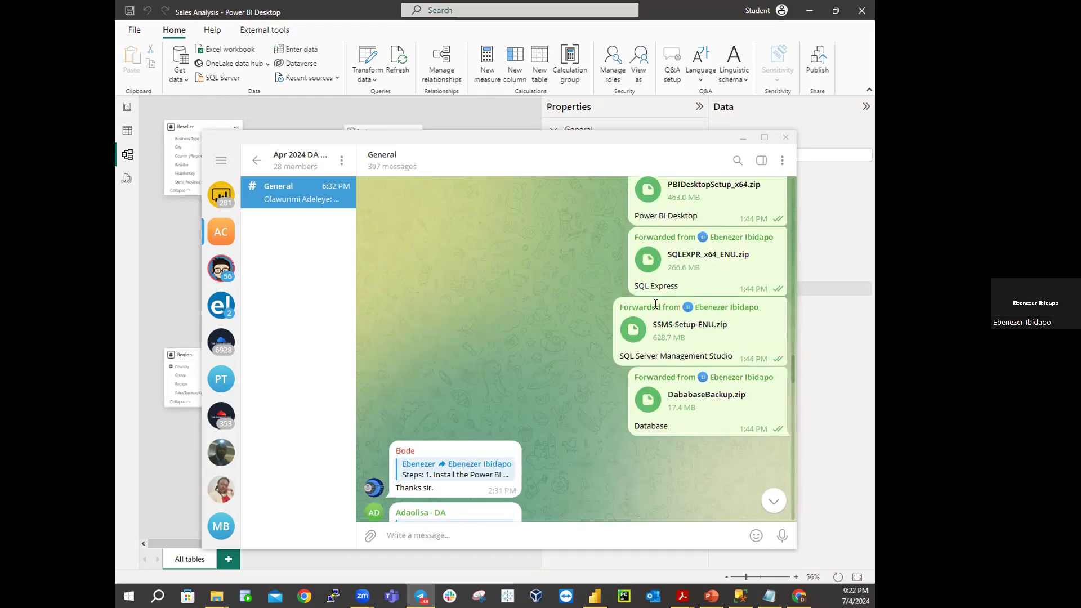
- Examine the installation steps and the Power BI Desktop, SQL Express, SQL Server Management Studio and database files shared in the chat
scroll(656, 304, up, 3)
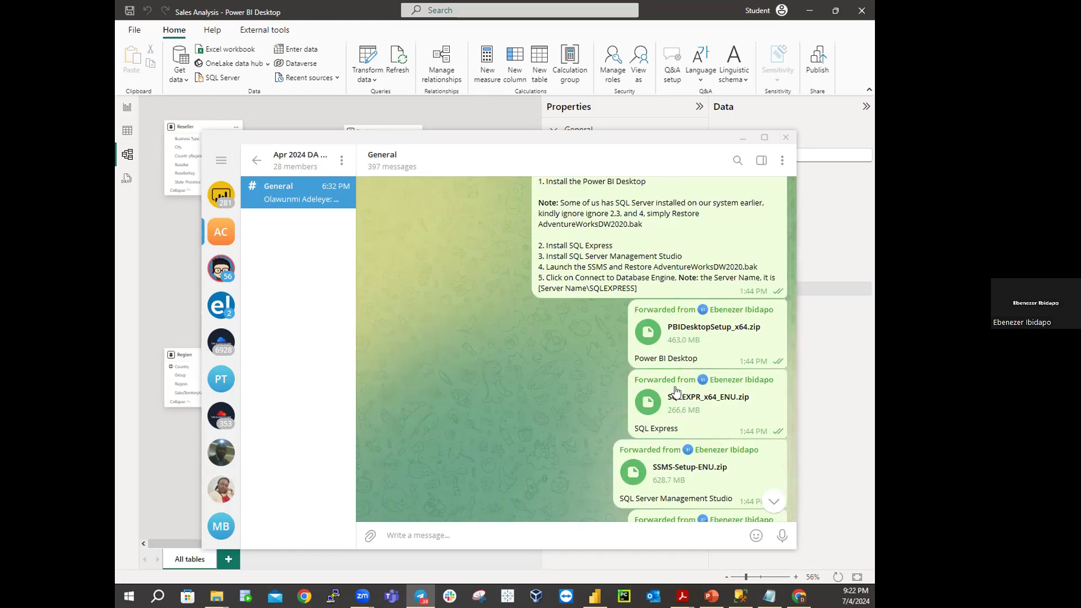
scroll(676, 390, up, 4)
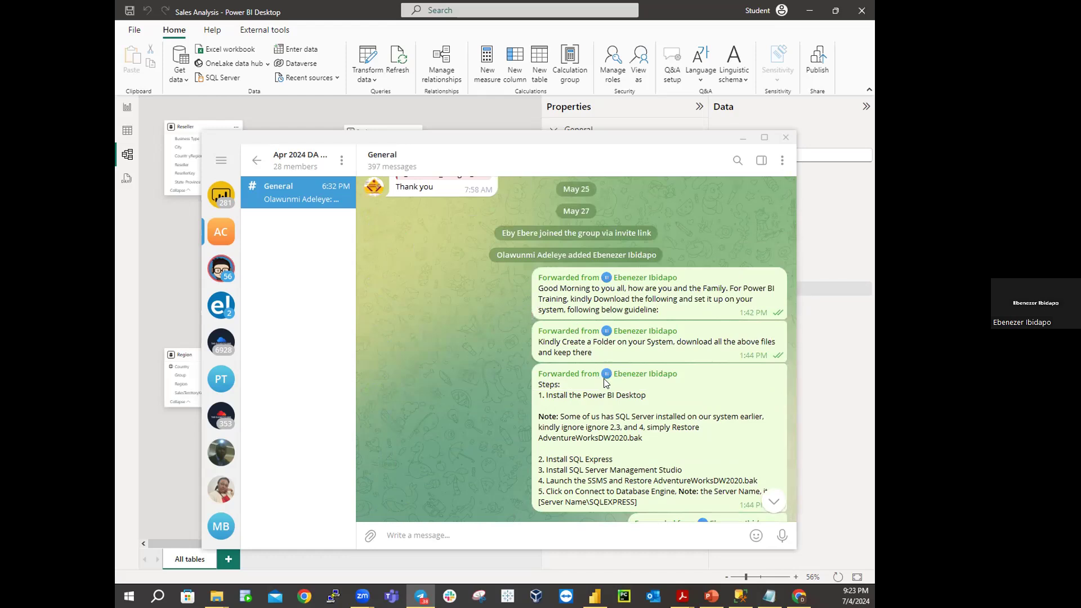
scroll(615, 372, down, 4)
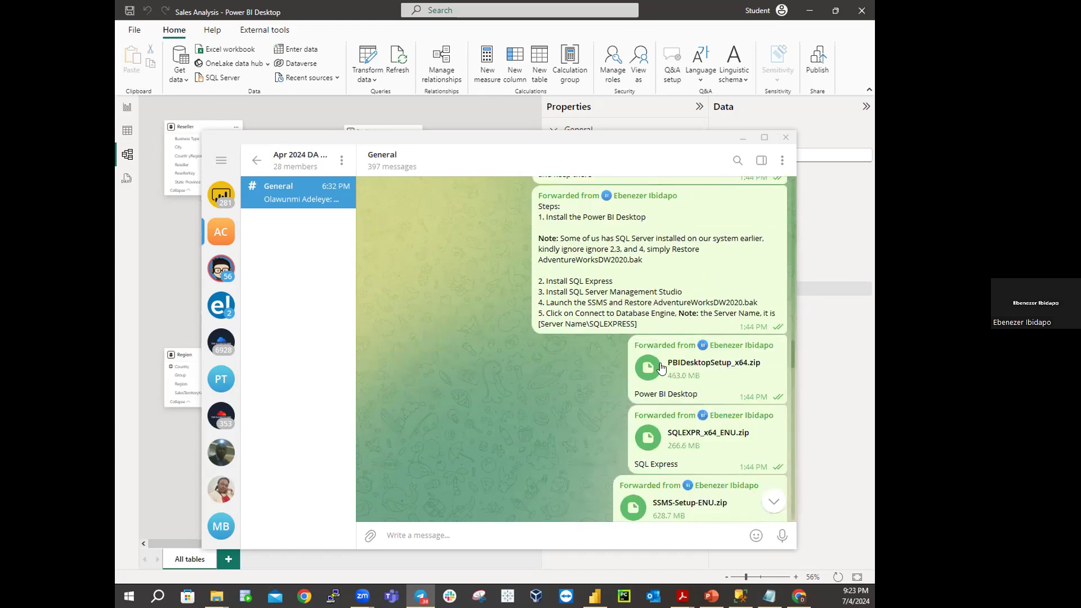
scroll(662, 368, down, 4)
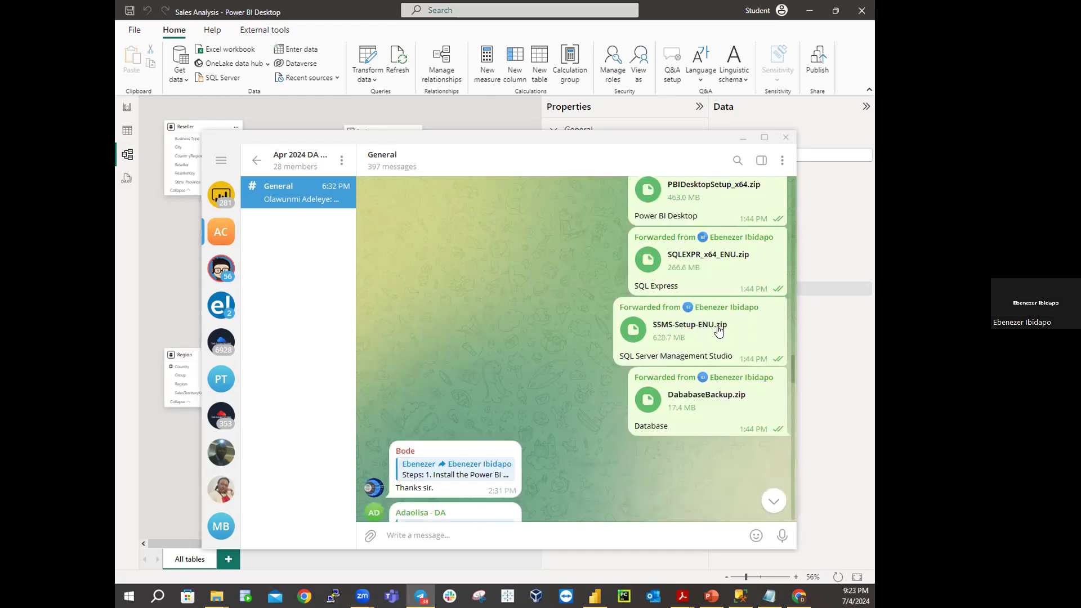
scroll(718, 331, down, 2)
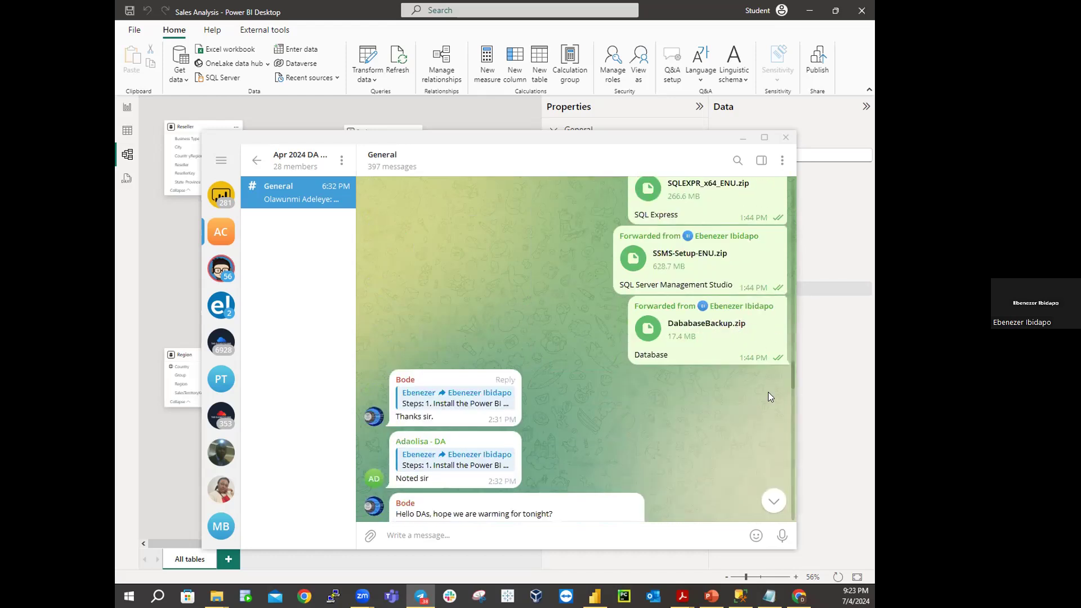
- Return to Power BI Desktop and add the Reseller column as a level of the Resellers hierarchy, applying the level change
click(743, 137)
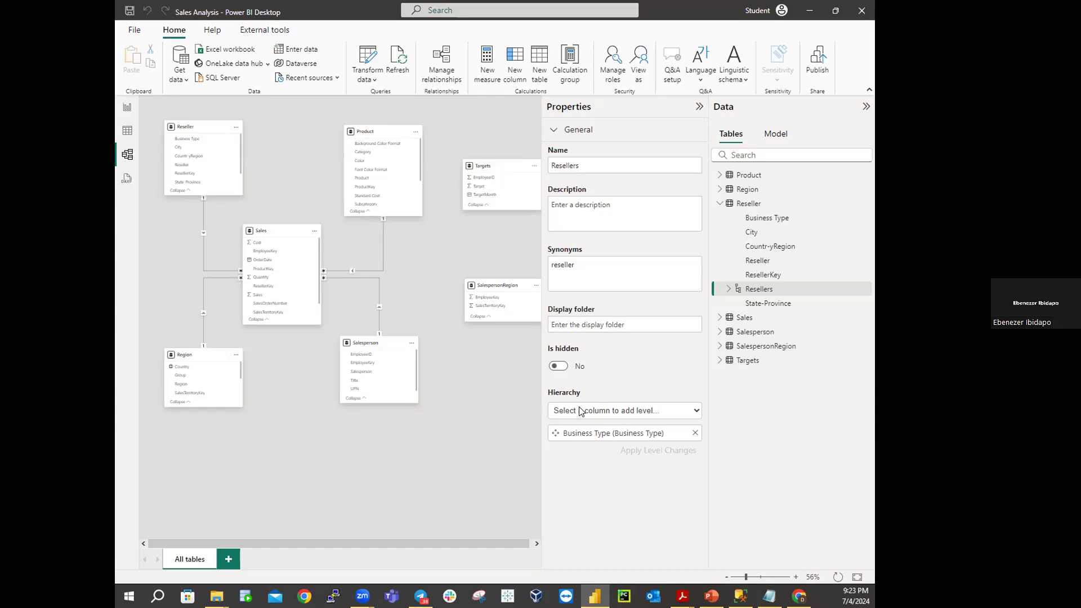
click(601, 411)
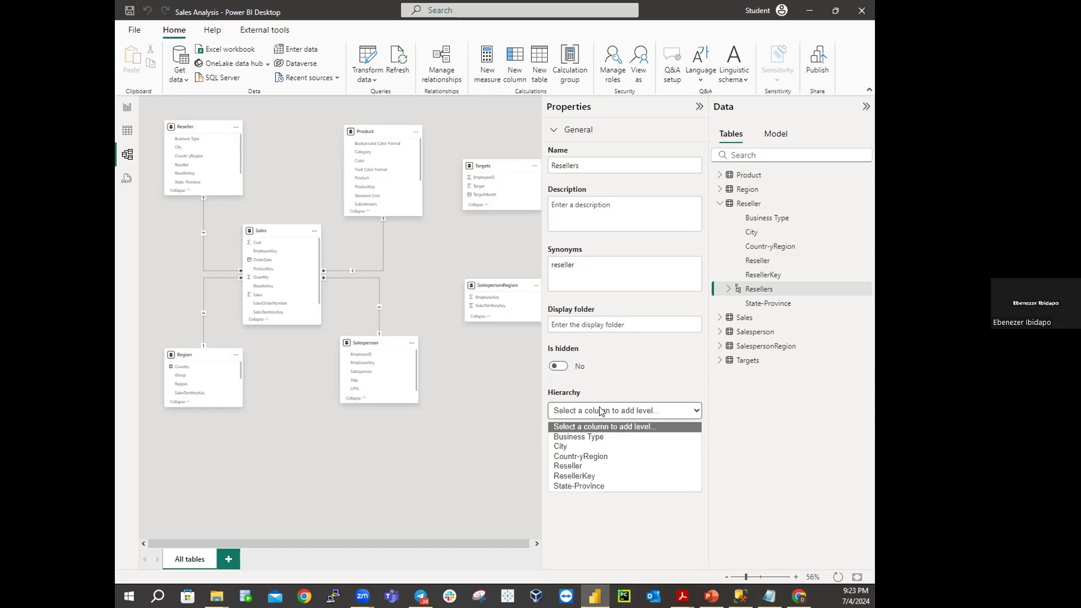
click(558, 465)
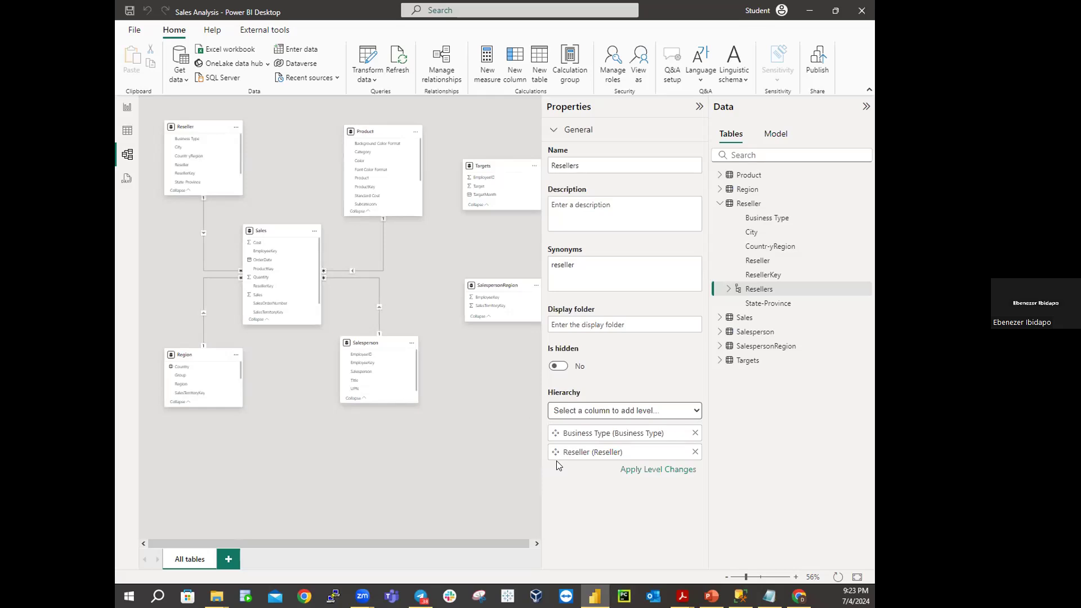
click(660, 470)
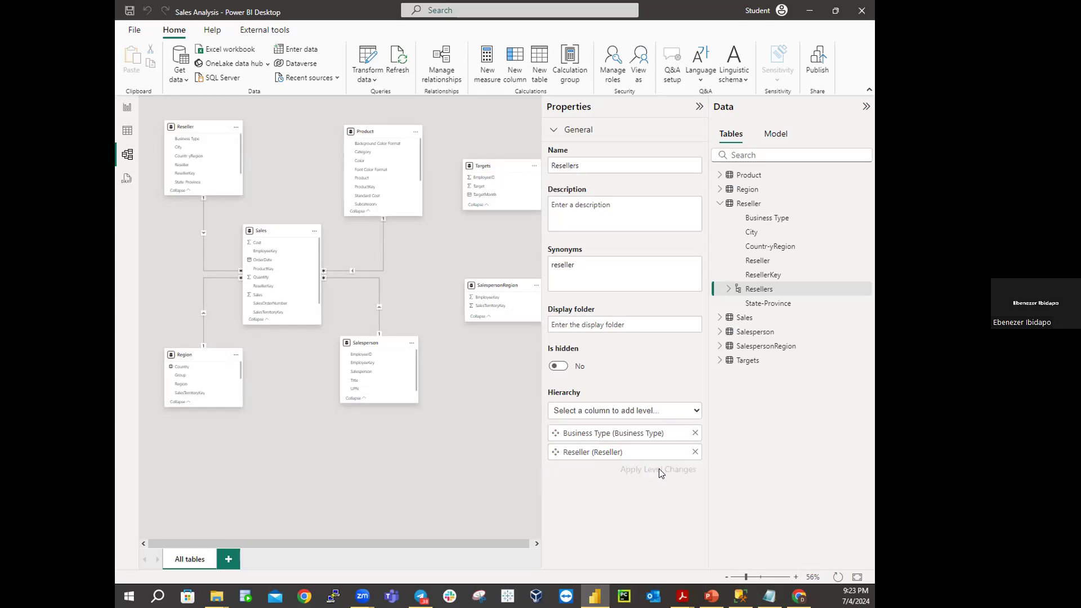
click(659, 470)
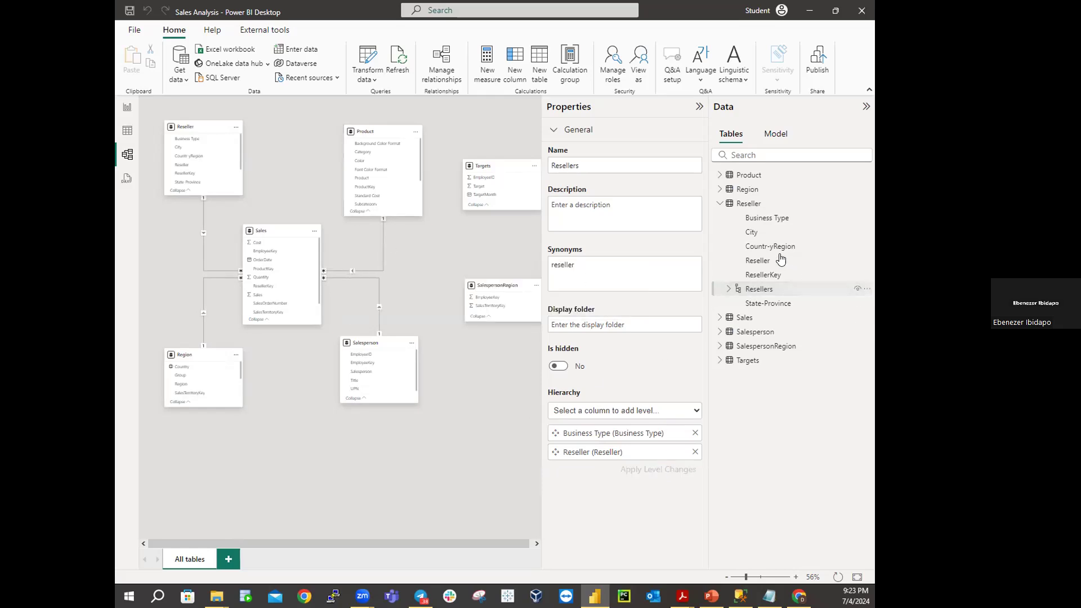
- Create a hierarchy from the Countr-yRegion column of the Reseller table
mouse_move(749, 210)
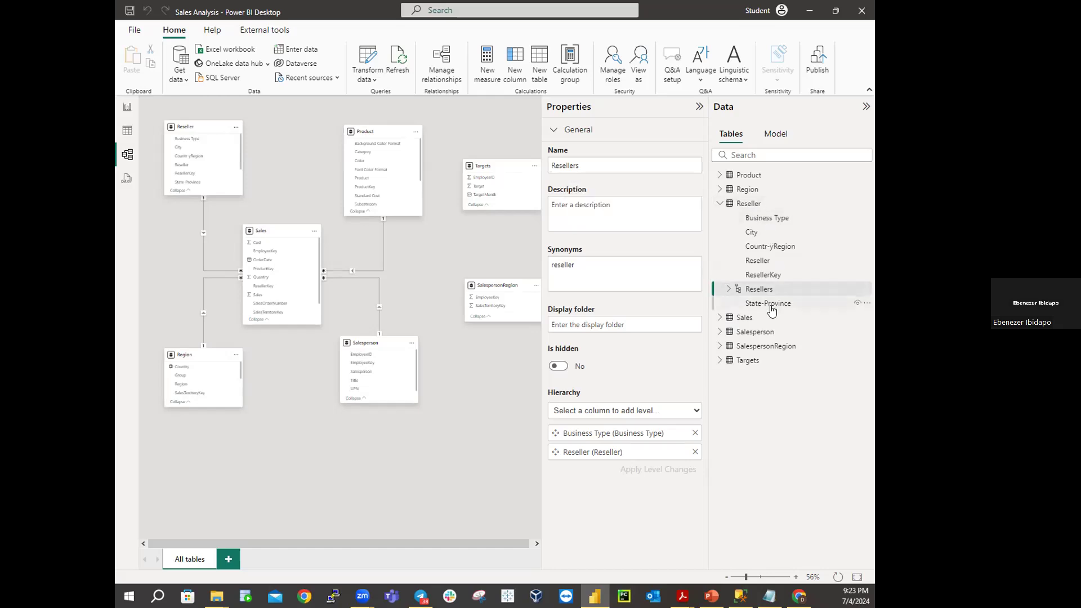
mouse_move(770, 282)
right_click(774, 252)
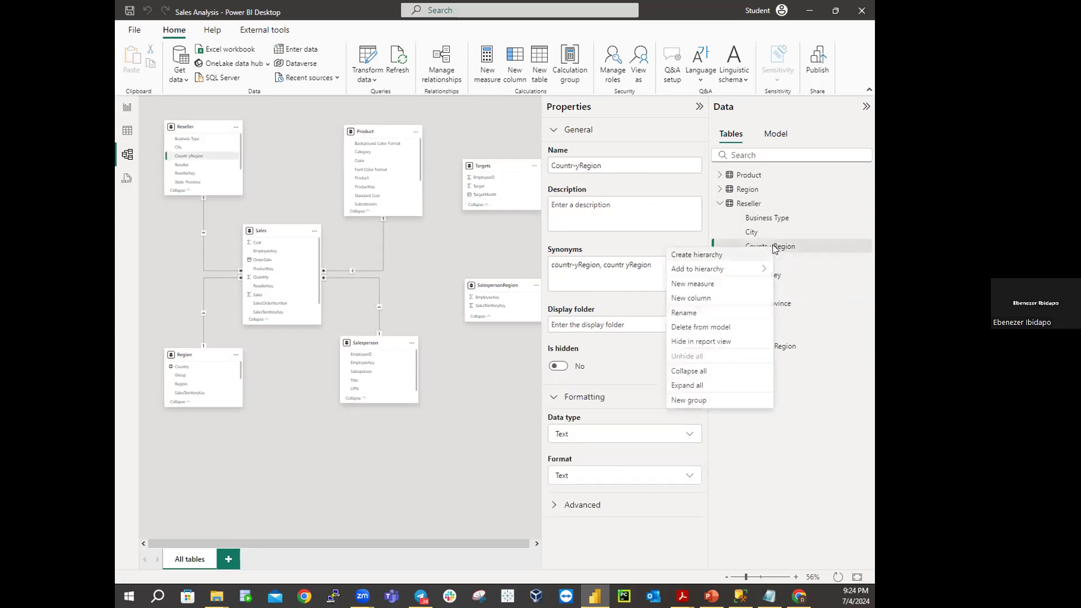
click(682, 256)
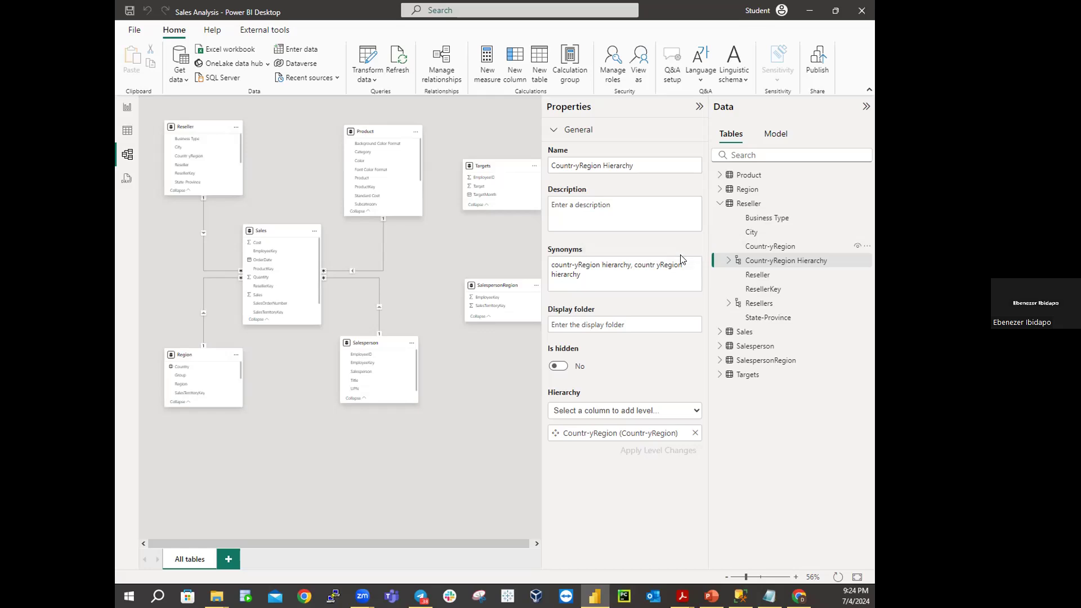
- Rename the Countr-yRegion hierarchy in the Reseller table as Geography
click(647, 167)
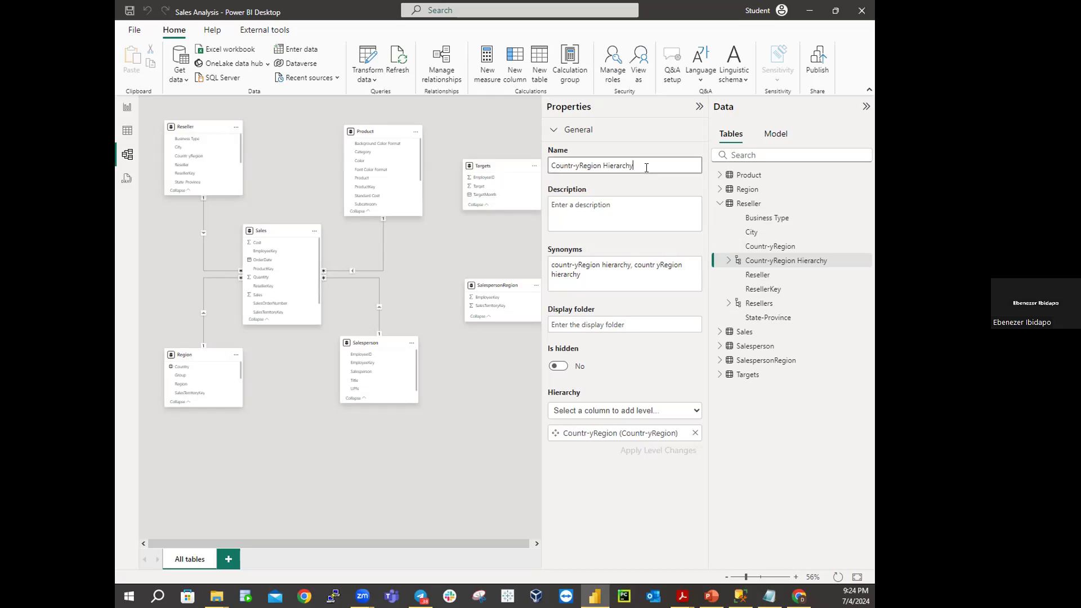
key(BackSpace)
key(BackSpace)
key(BackSpace)
key(BackSpace)
key(BackSpace)
key(BackSpace)
key(BackSpace)
key(BackSpace)
key(BackSpace)
key(BackSpace)
key(BackSpace)
key(BackSpace)
key(BackSpace)
key(BackSpace)
key(BackSpace)
key(BackSpace)
key(BackSpace)
key(BackSpace)
key(BackSpace)
key(BackSpace)
key(BackSpace)
text(Geography)
key(Return)
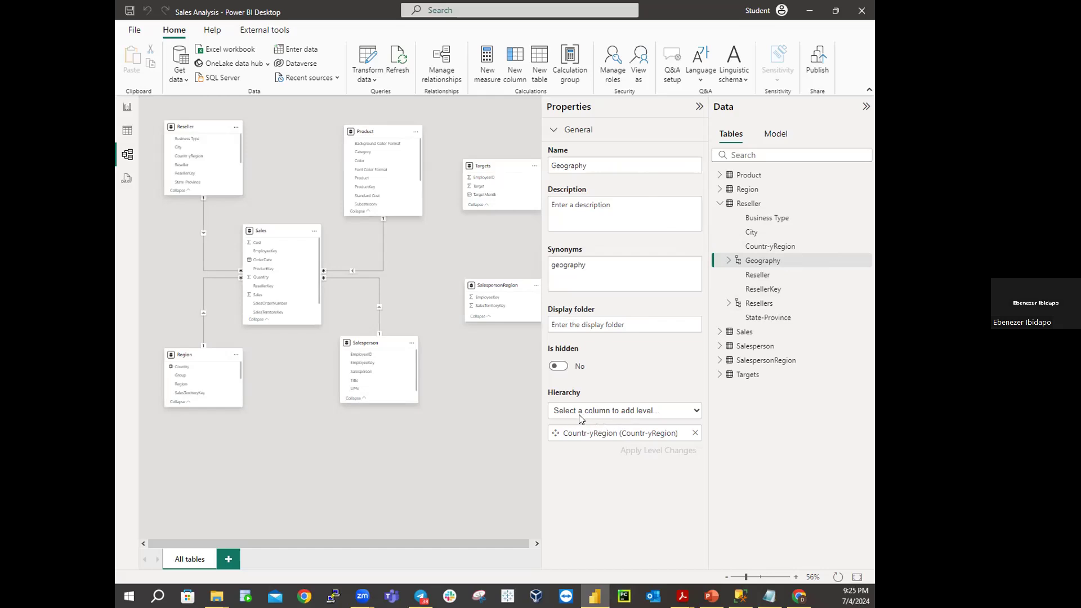
- Add State-Province, City and Reseller, in that order, as levels of the Geography hierarchy and apply the level changes
click(594, 412)
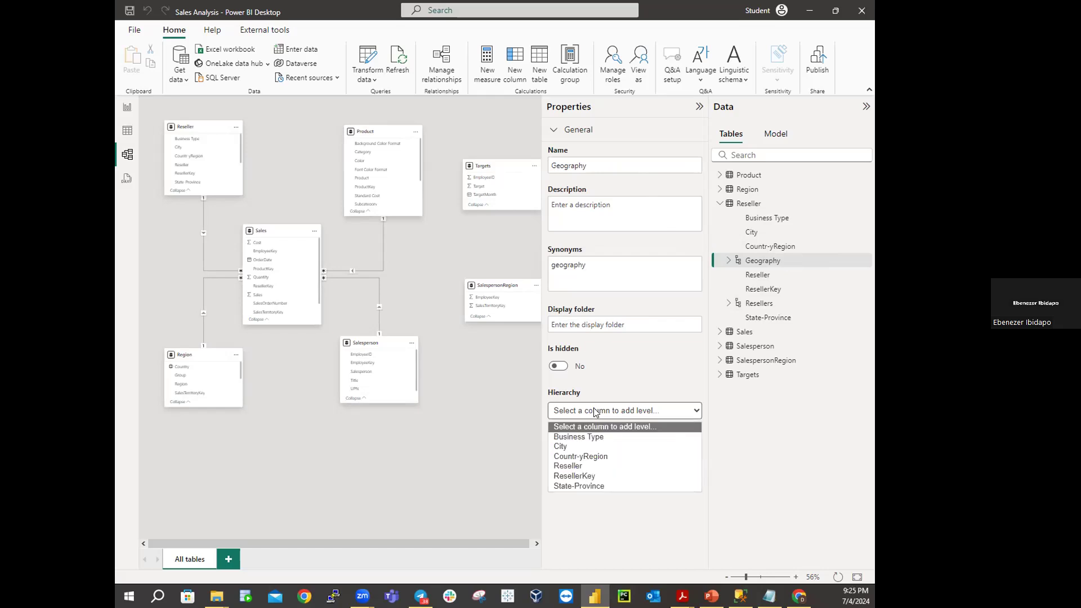
click(587, 483)
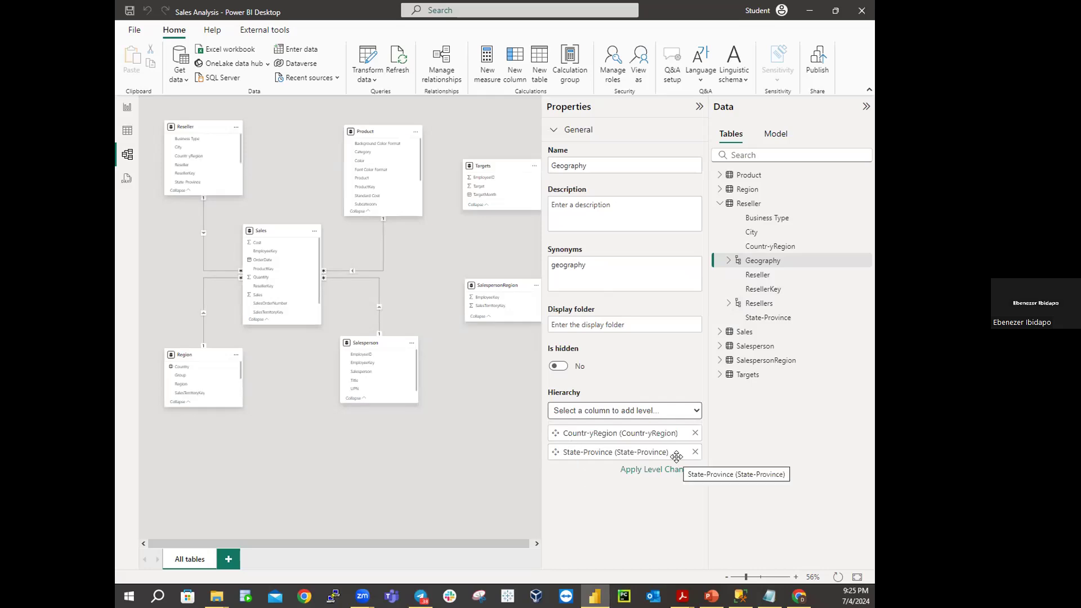
click(601, 409)
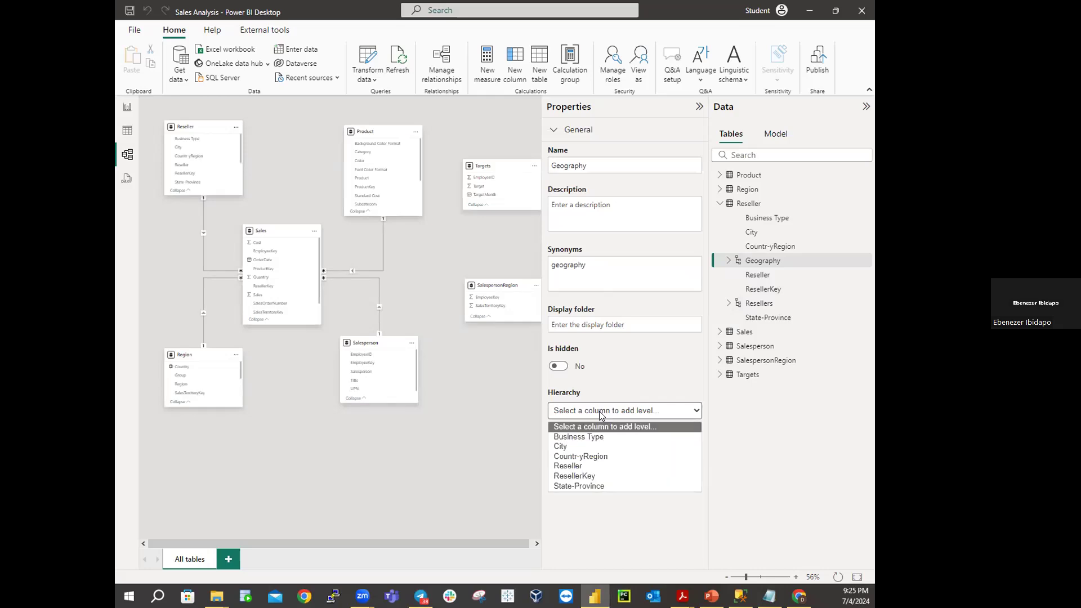
click(580, 445)
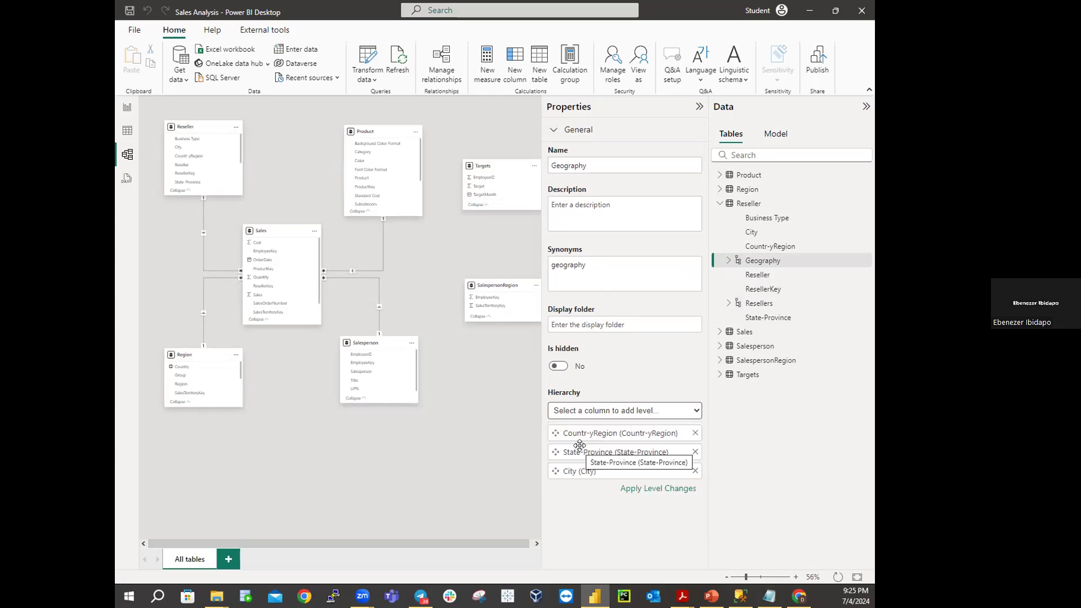
click(631, 411)
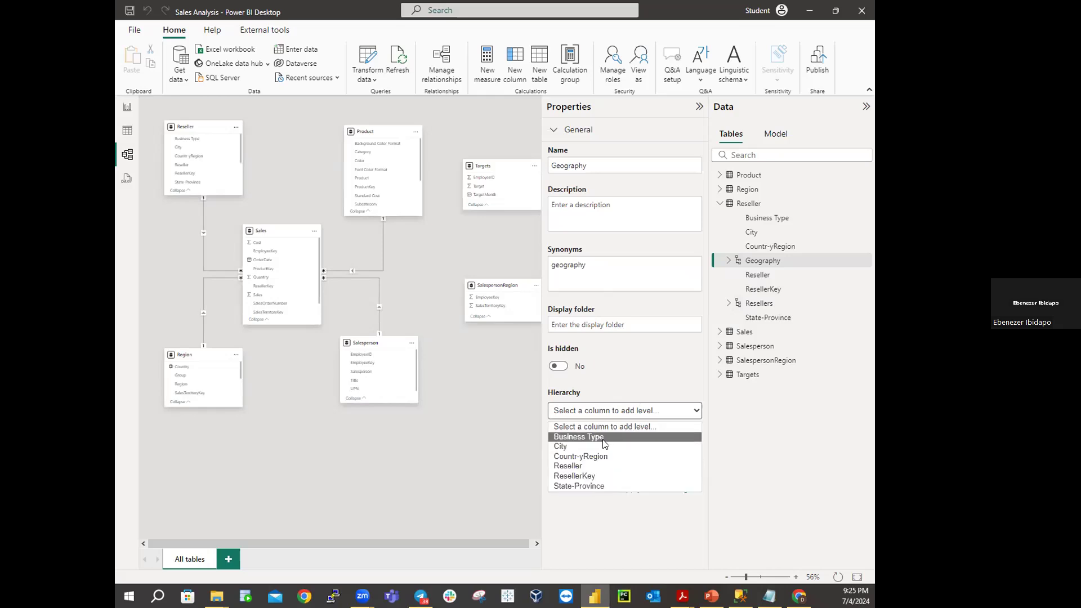
click(588, 465)
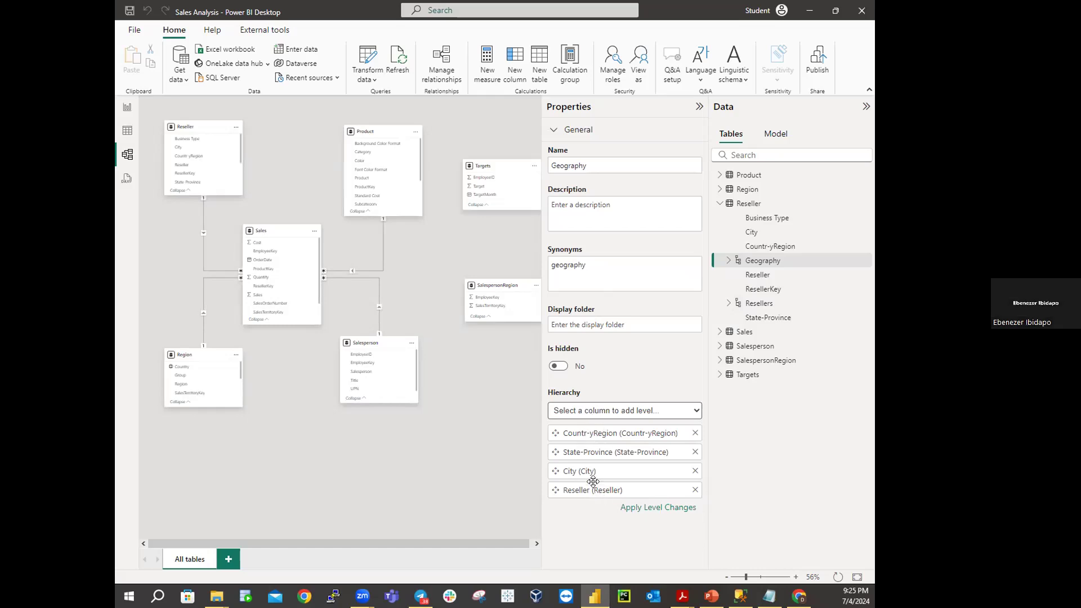
click(643, 509)
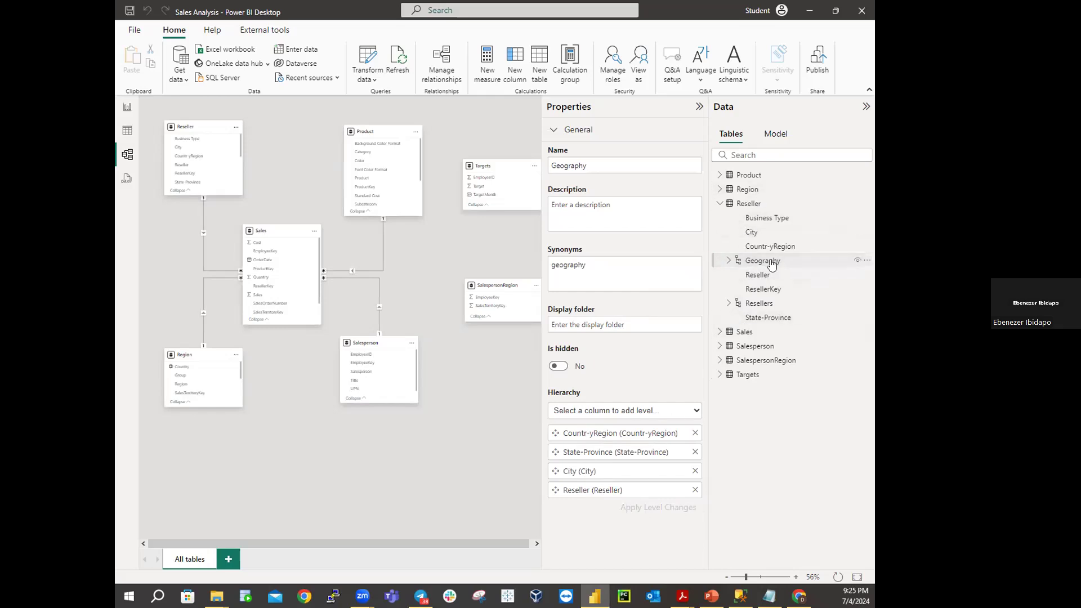
click(731, 257)
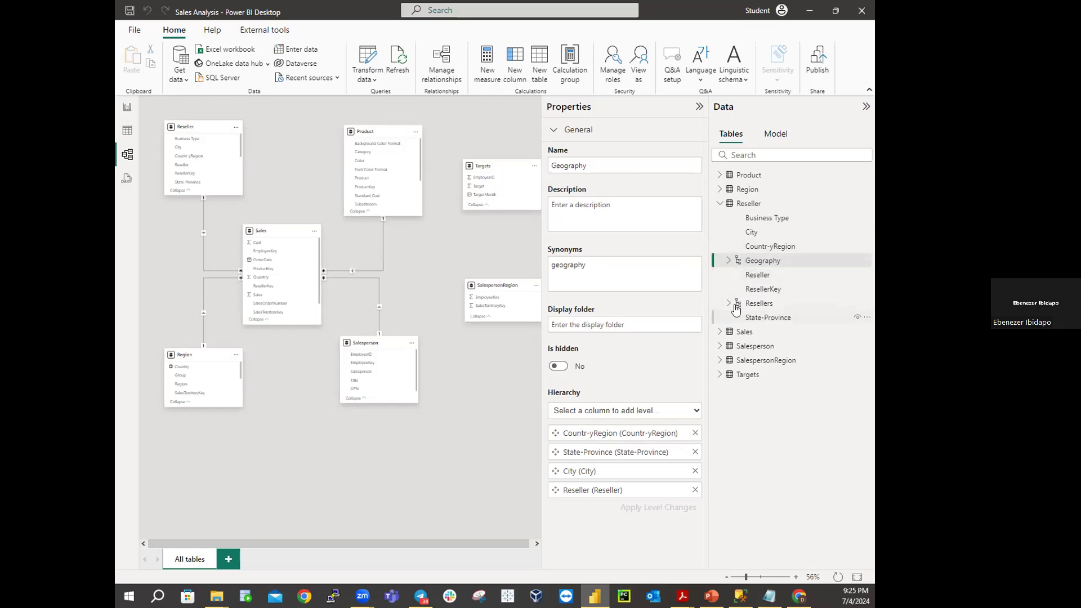
- Review the levels of the Geography and Resellers hierarchies in the Reseller table, then collapse both
click(729, 261)
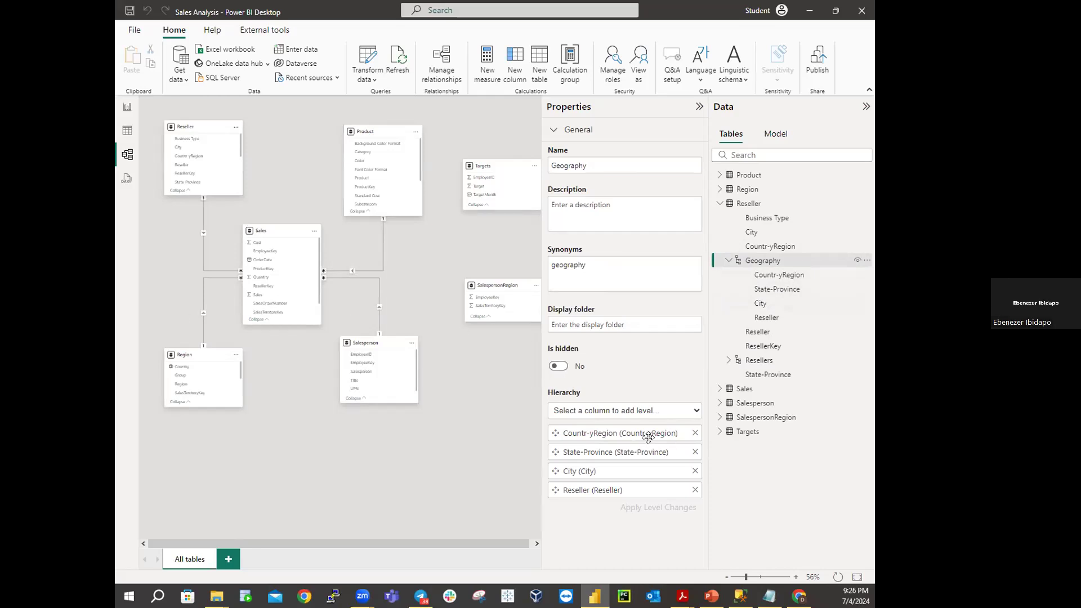
click(729, 360)
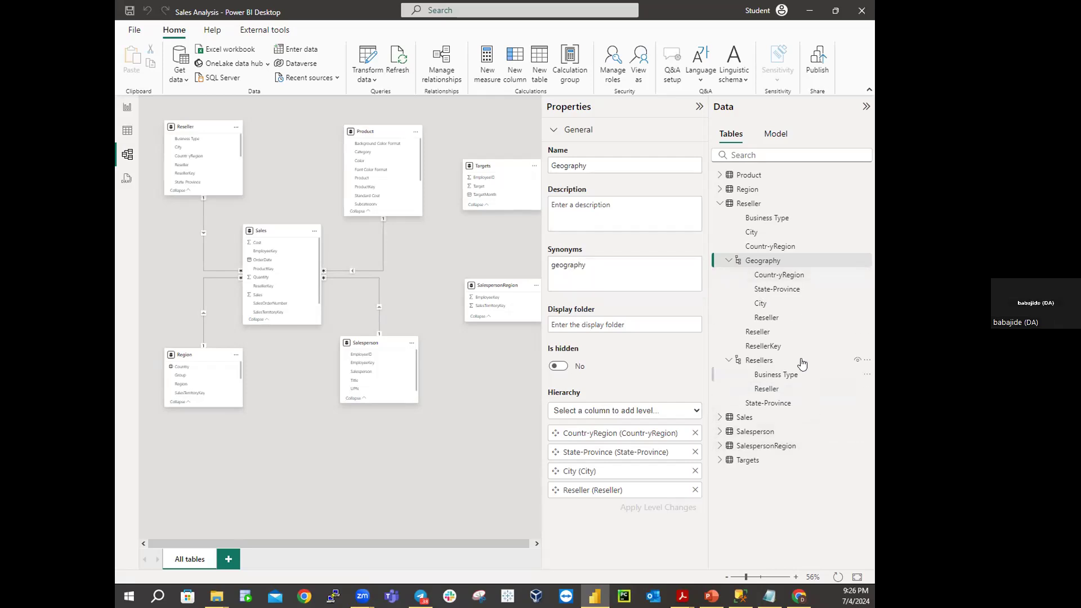
click(728, 261)
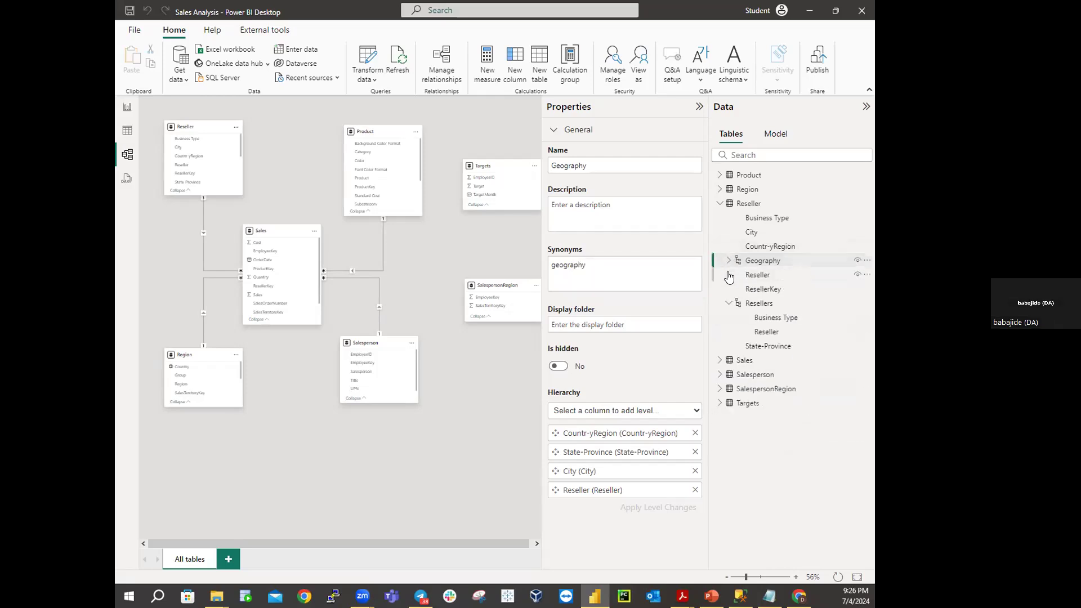
click(729, 304)
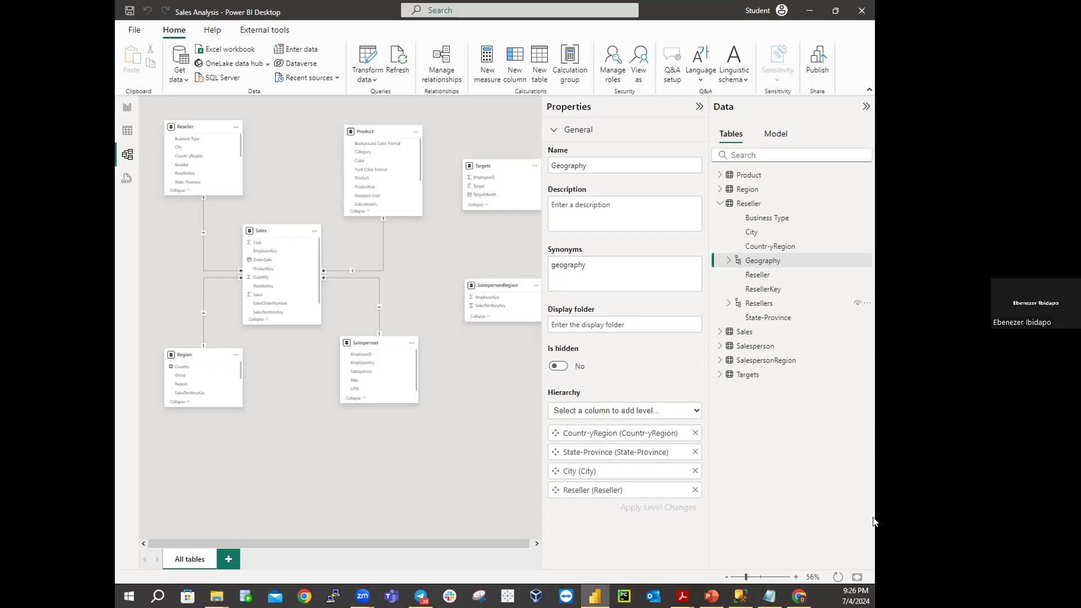
- Set the data category of the Countr-yRegion column in the Reseller table to Country/Region
click(783, 249)
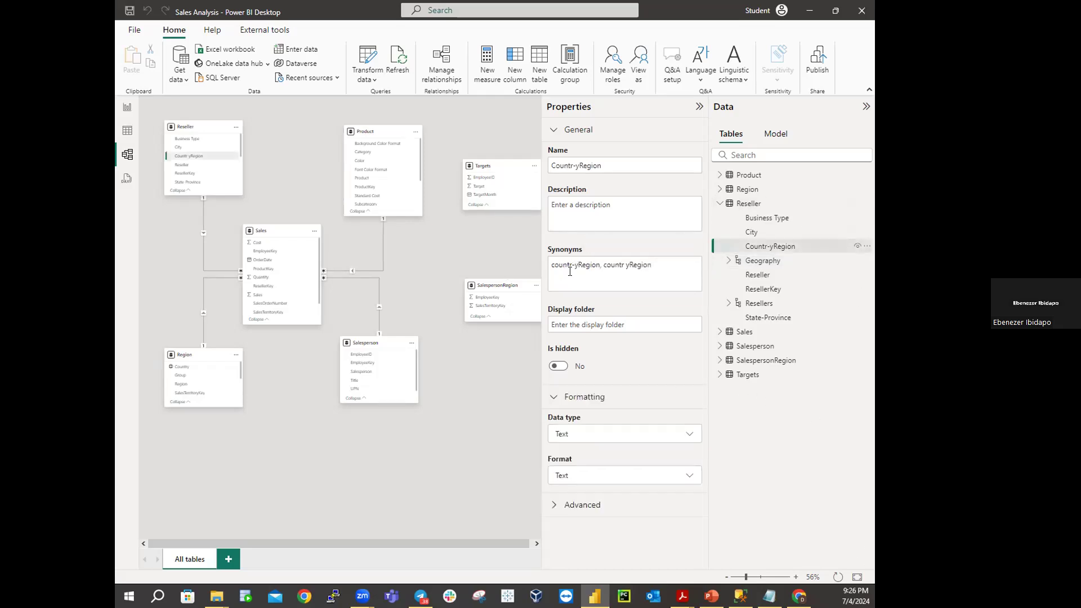
click(554, 129)
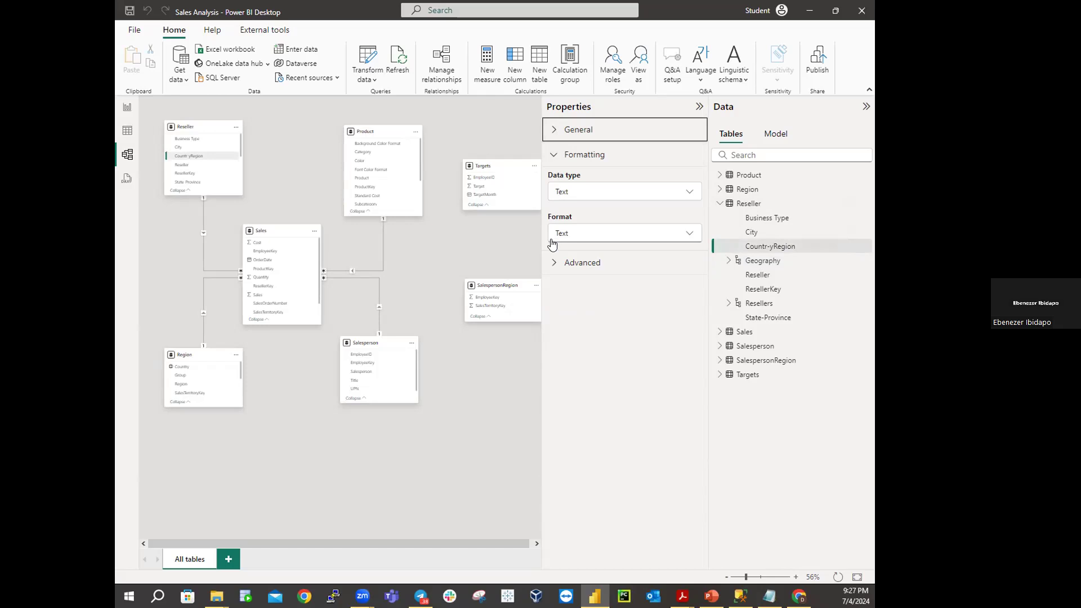
click(554, 157)
click(555, 160)
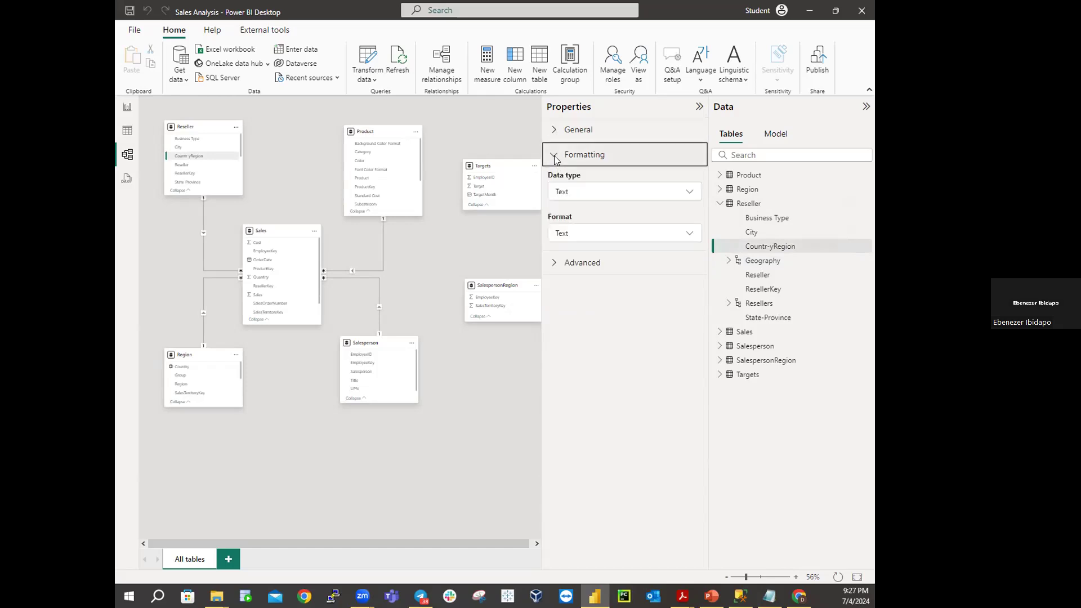
click(555, 157)
click(555, 179)
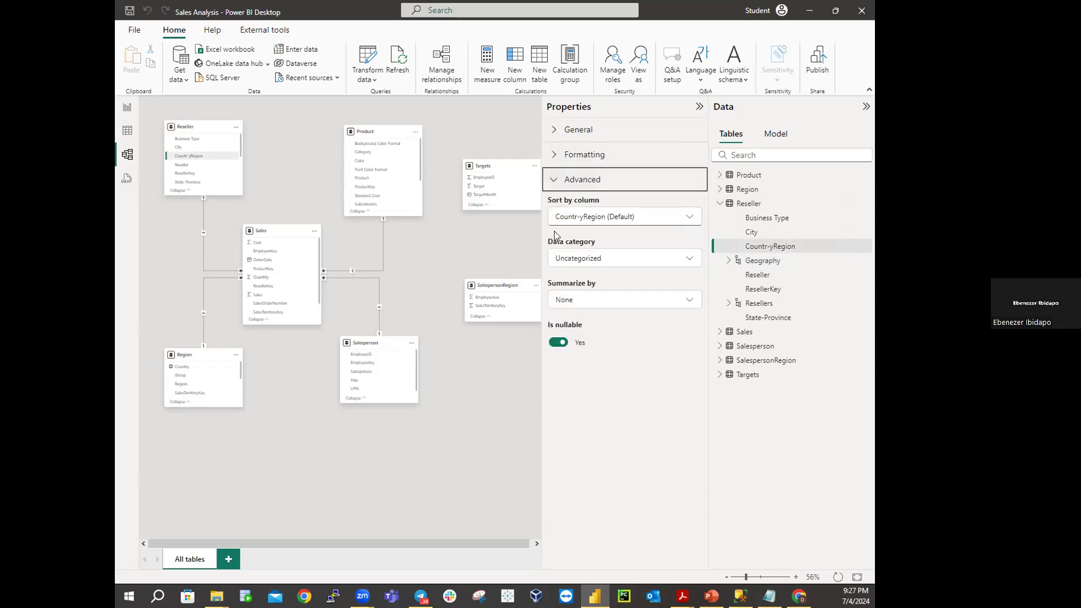
click(588, 258)
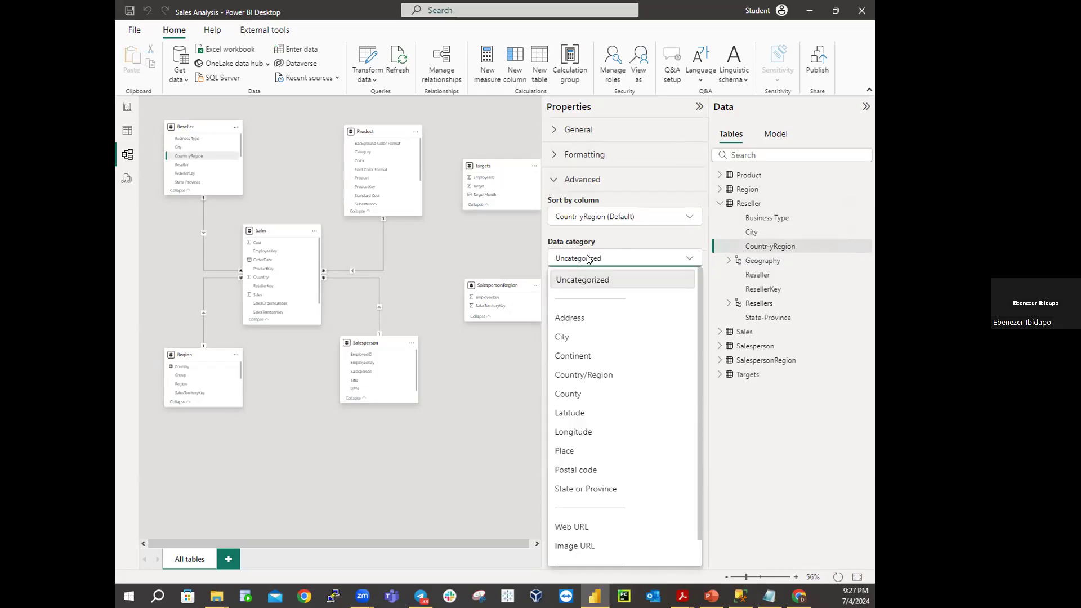
click(587, 376)
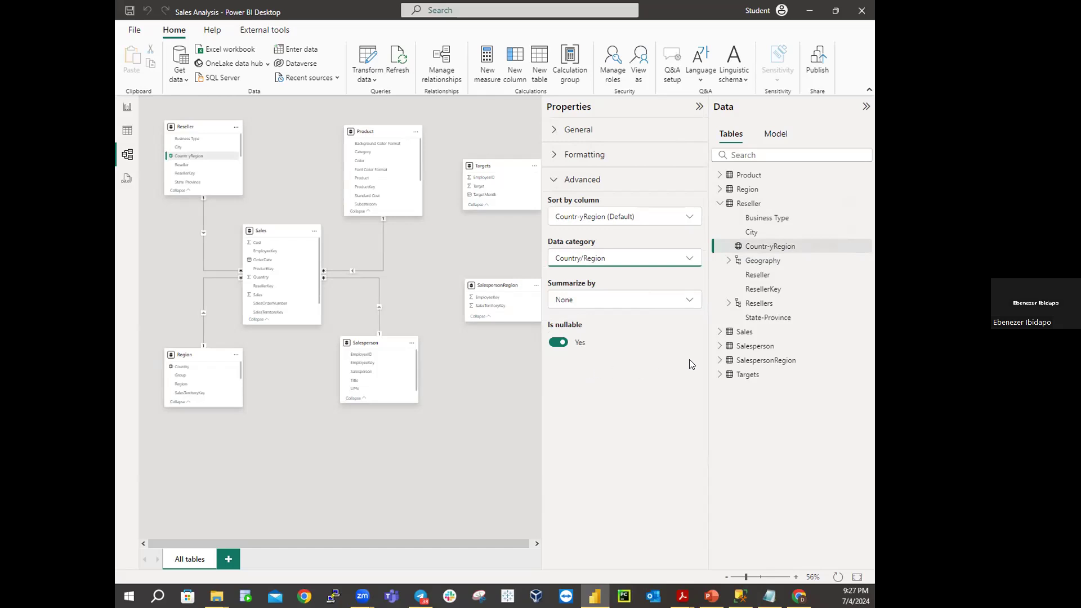
- Set the data category of the Reseller table's State-Province and City columns to Country/Region
click(732, 317)
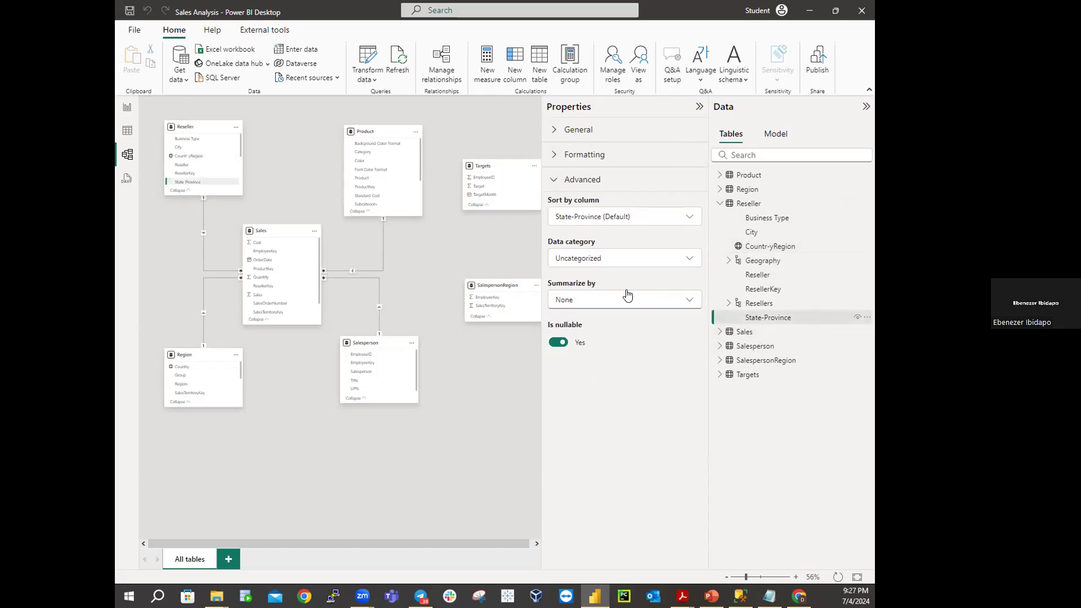
click(614, 258)
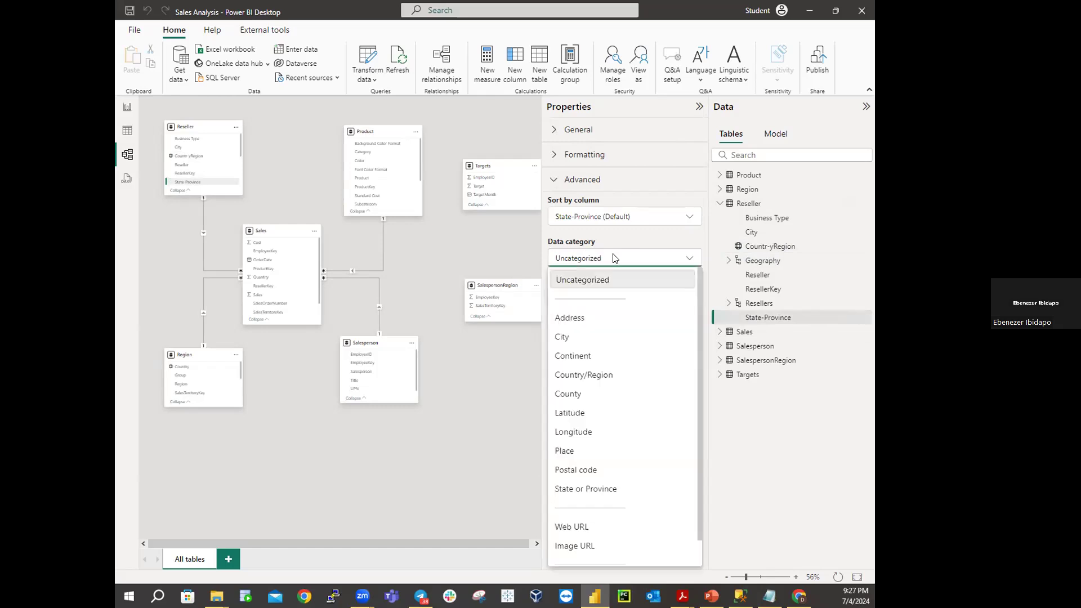
click(595, 374)
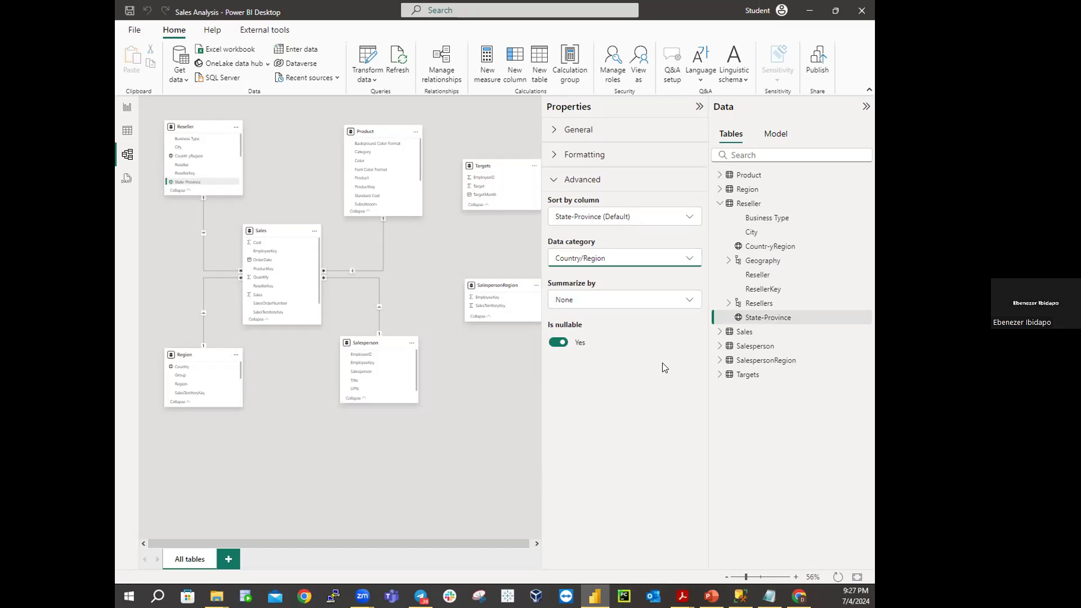
click(751, 236)
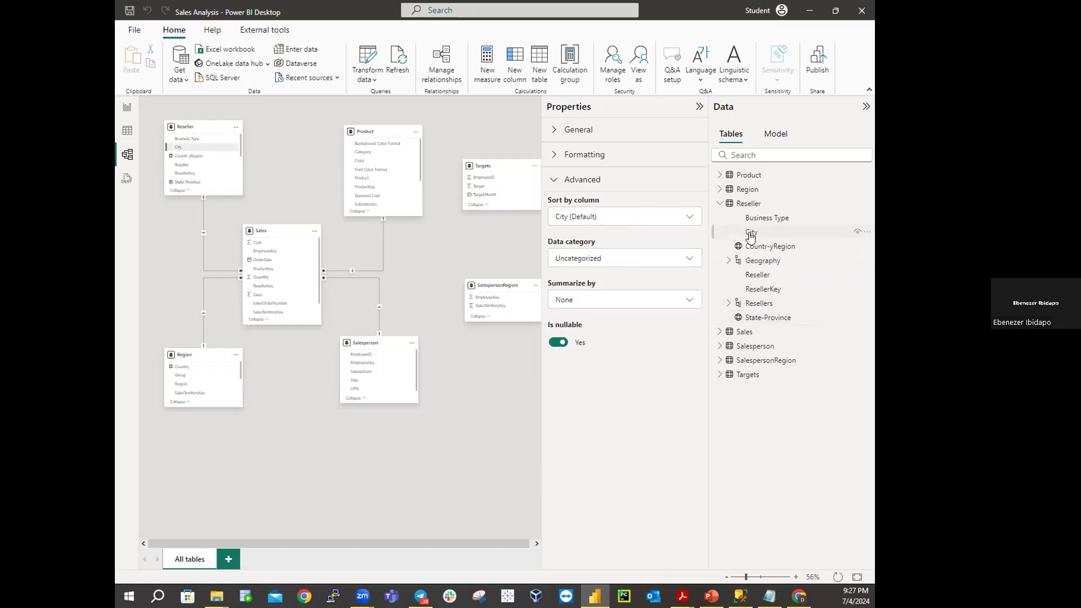
click(606, 261)
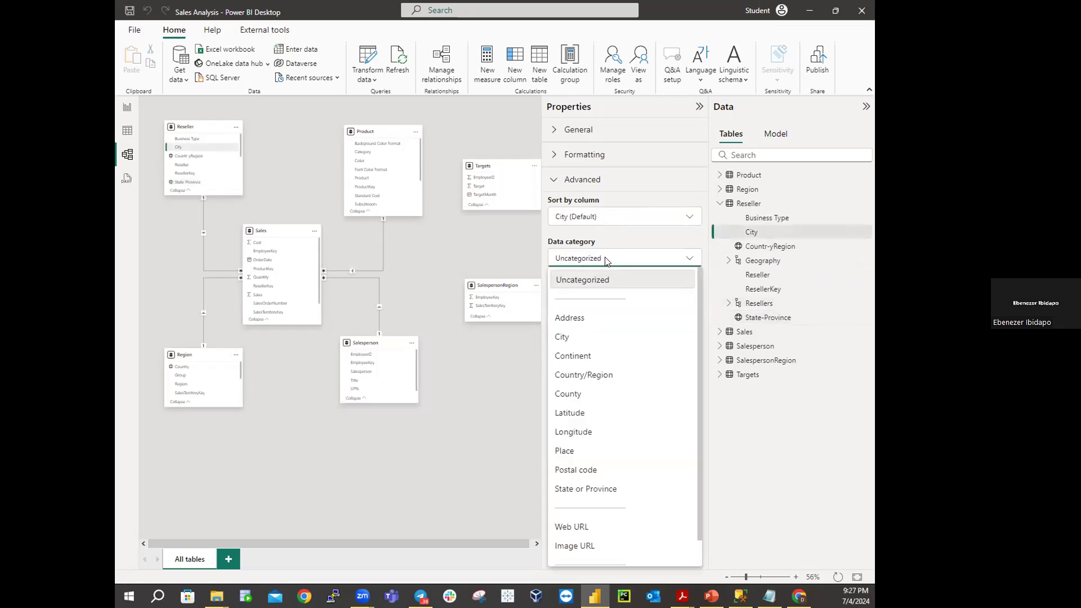
click(588, 375)
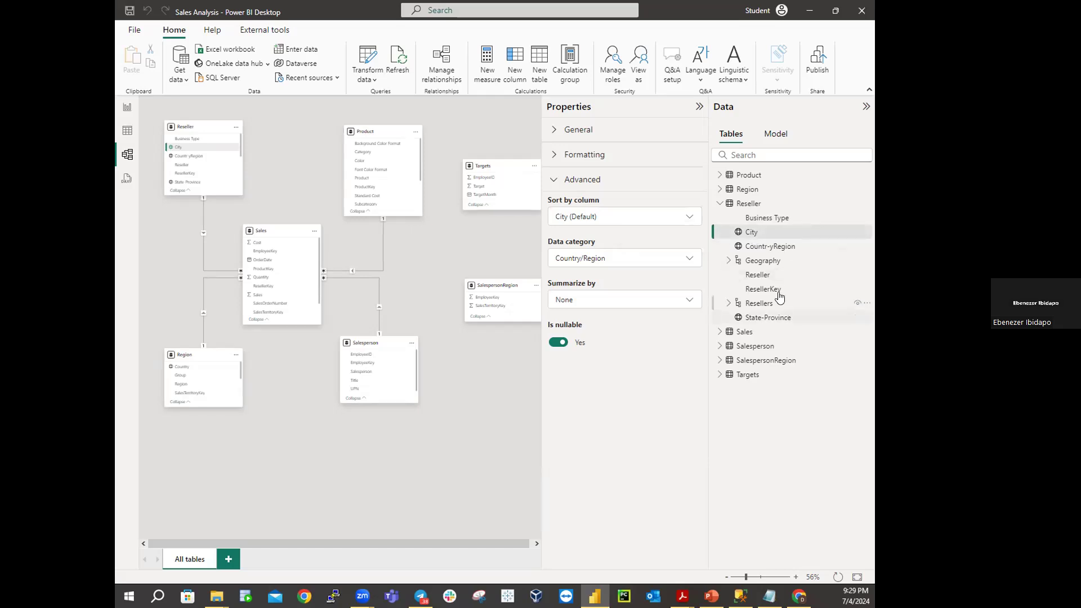
- Check the data category options of the Countr-yRegion column, keeping Country/Region selected
click(780, 251)
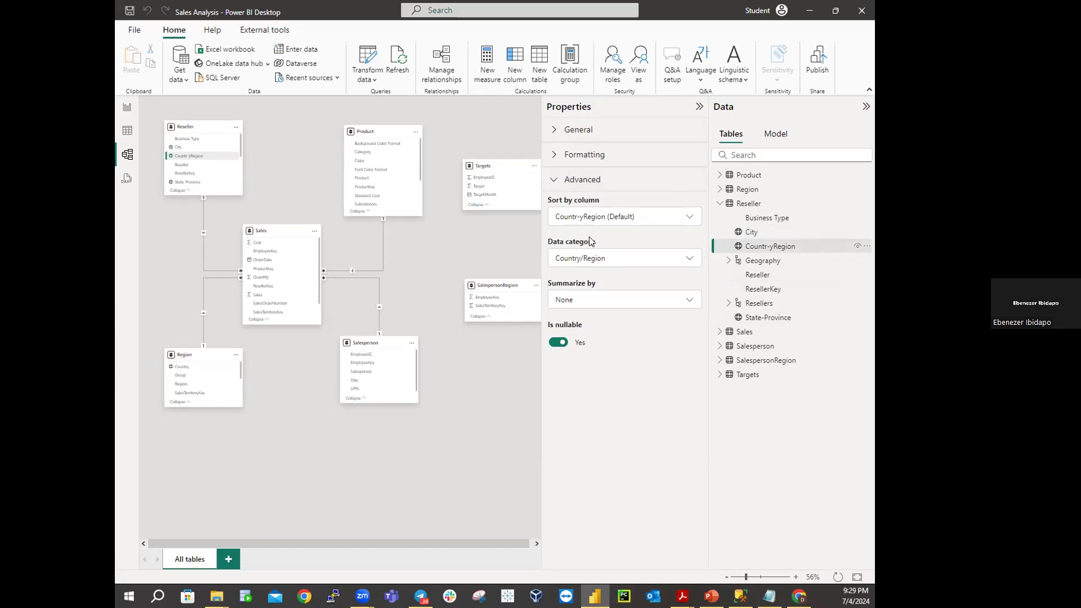
click(612, 259)
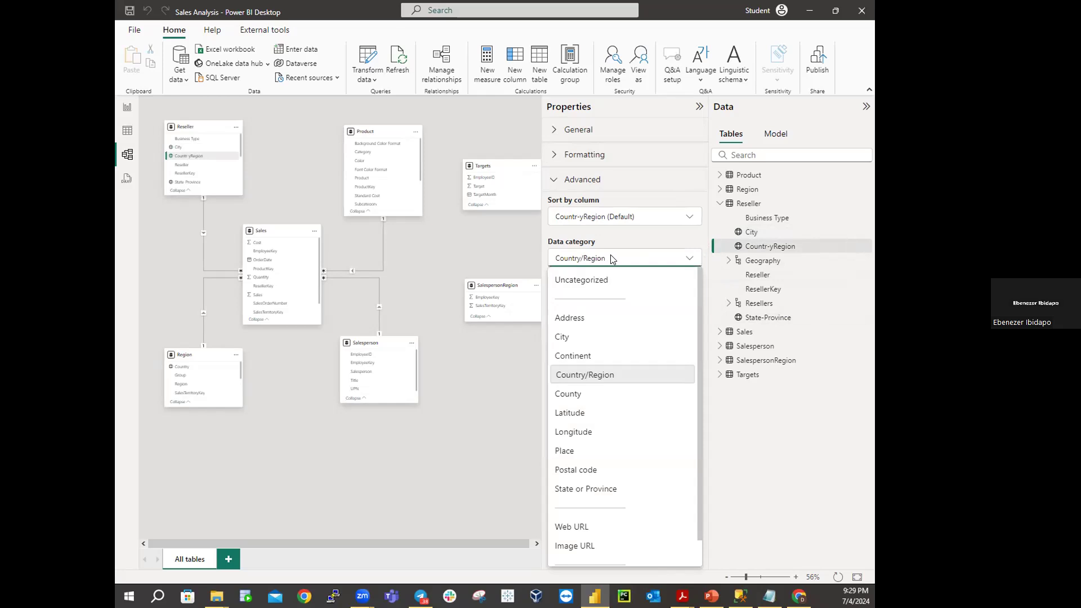
click(600, 375)
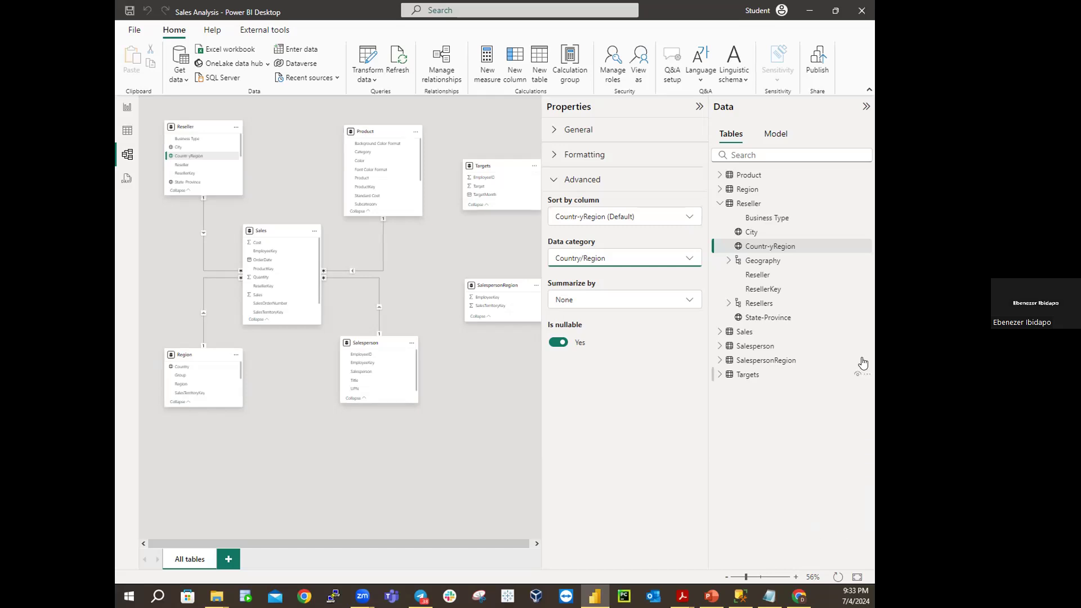
- Give the Cost column of the Sales table the description "Based on Standard Cost" and check it in the column's tooltip
click(719, 204)
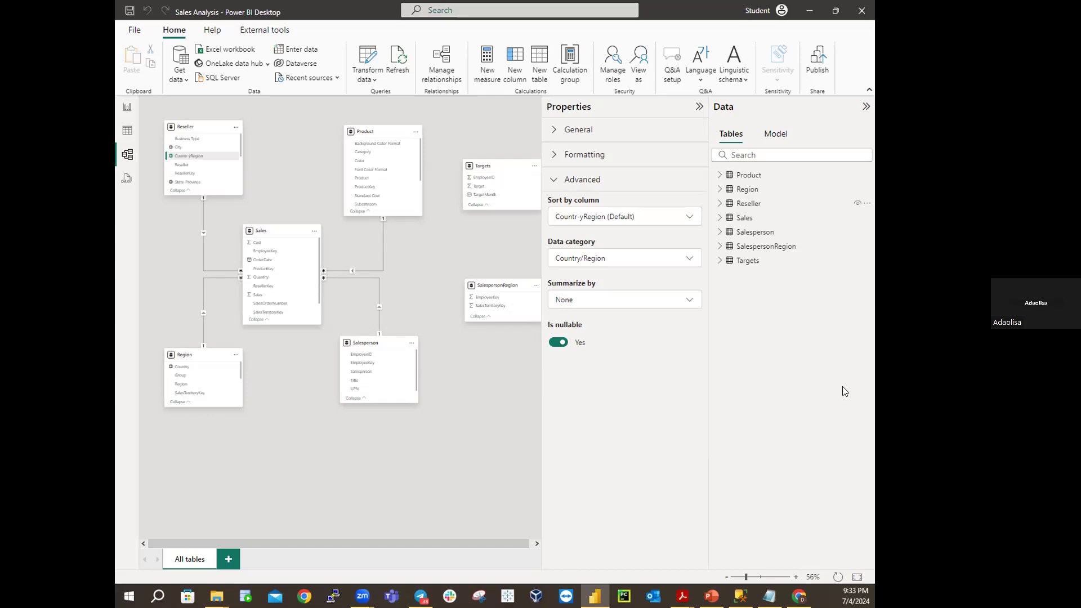
click(720, 218)
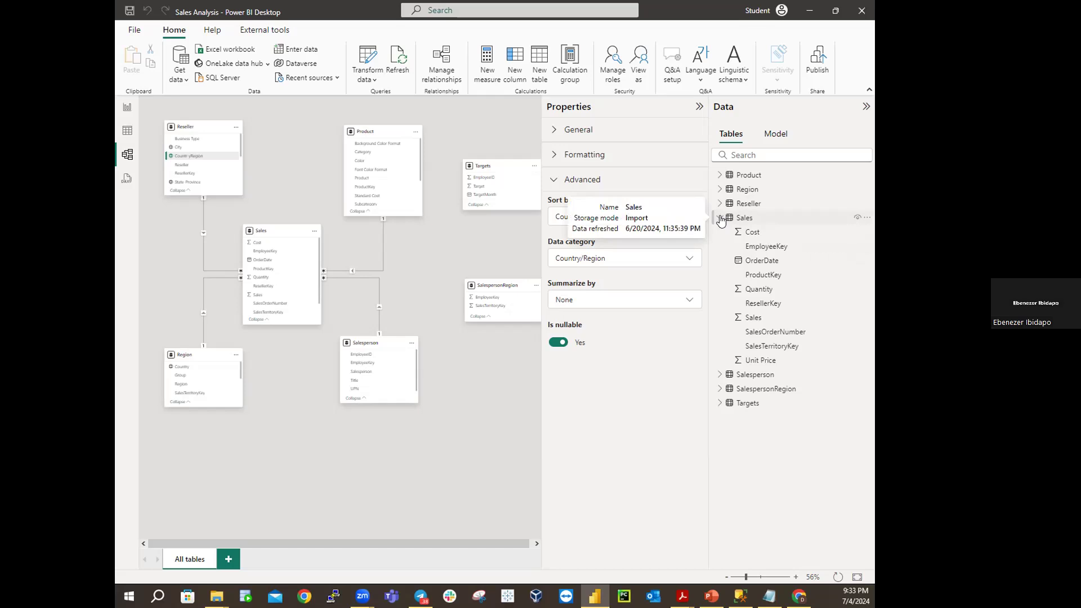
click(747, 233)
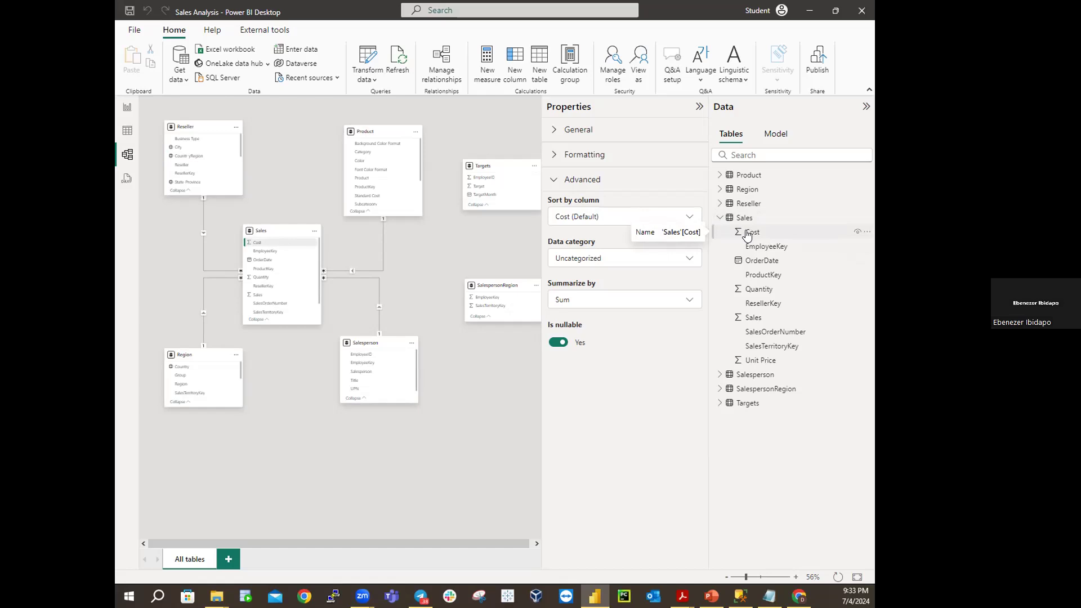
click(748, 235)
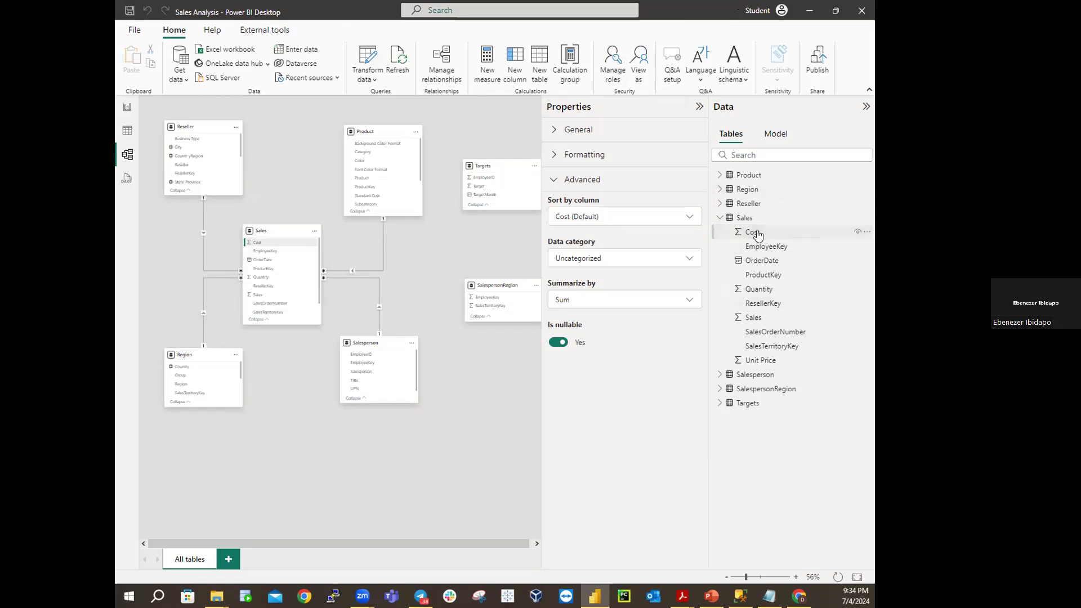
click(554, 180)
click(554, 132)
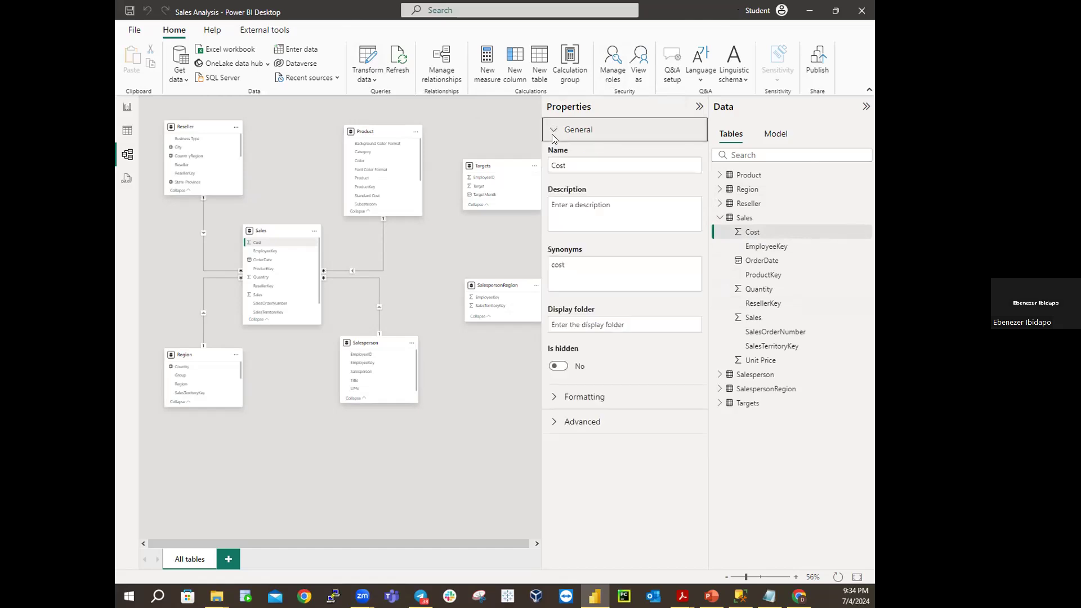
click(585, 212)
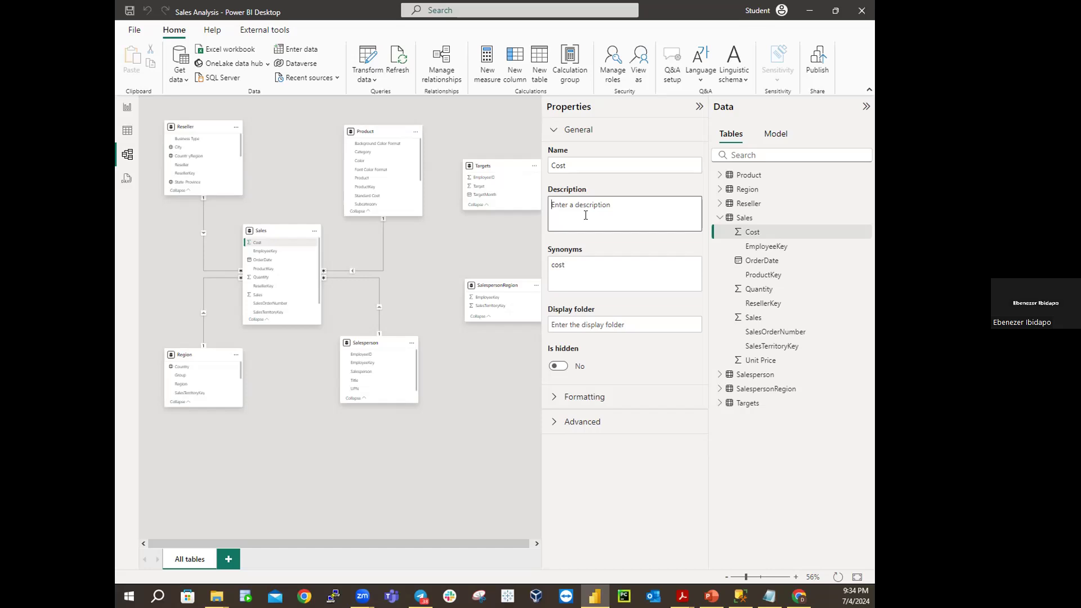
text(Based on Standard Cost)
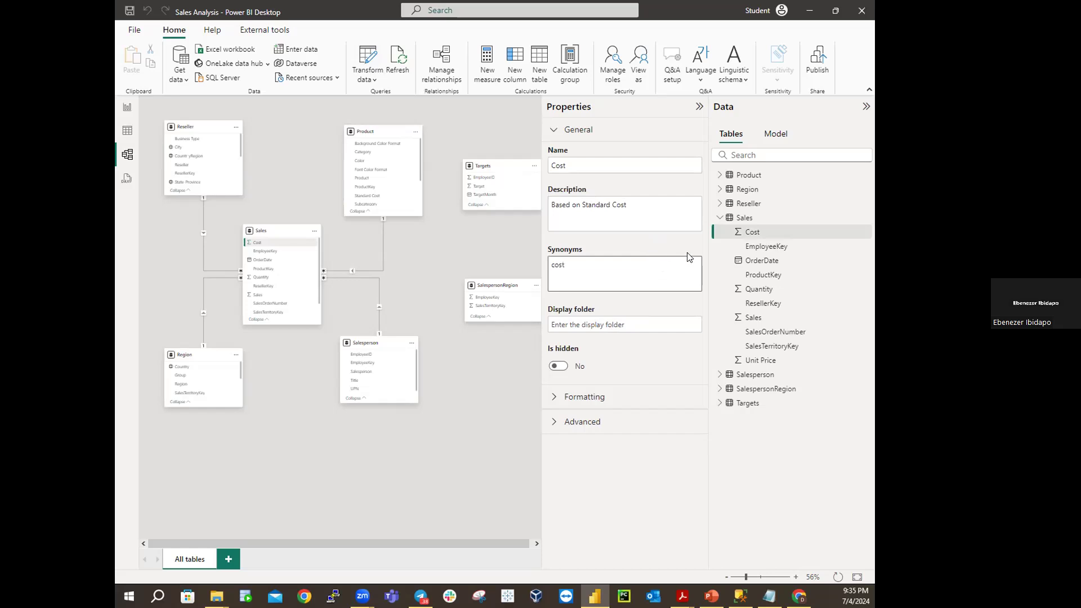
mouse_move(750, 234)
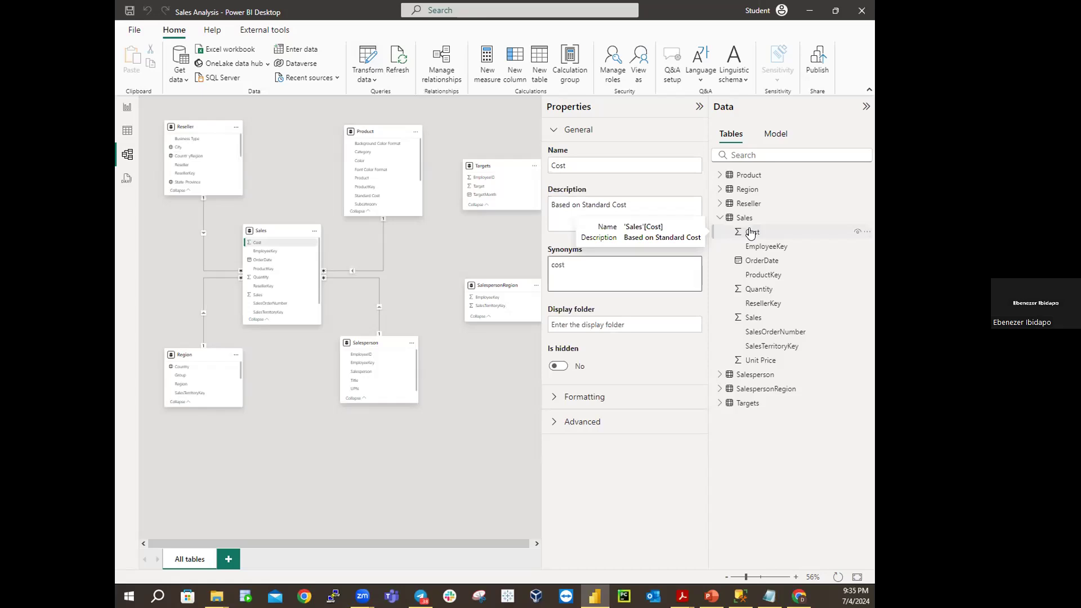
click(751, 233)
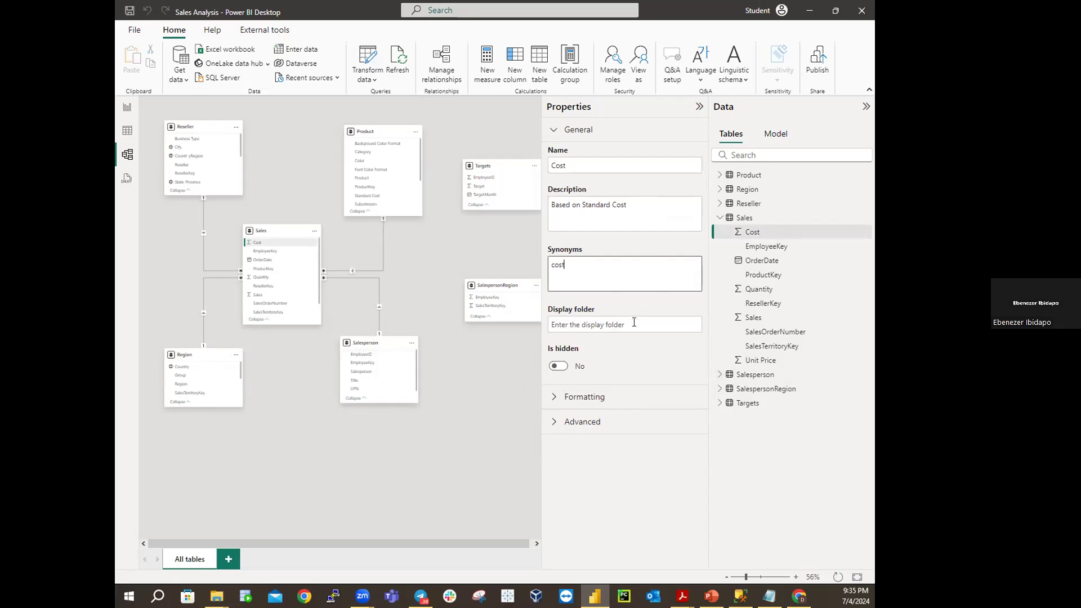
- Enable the thousands separator in the formatting of the Sales table's Quantity column
click(771, 292)
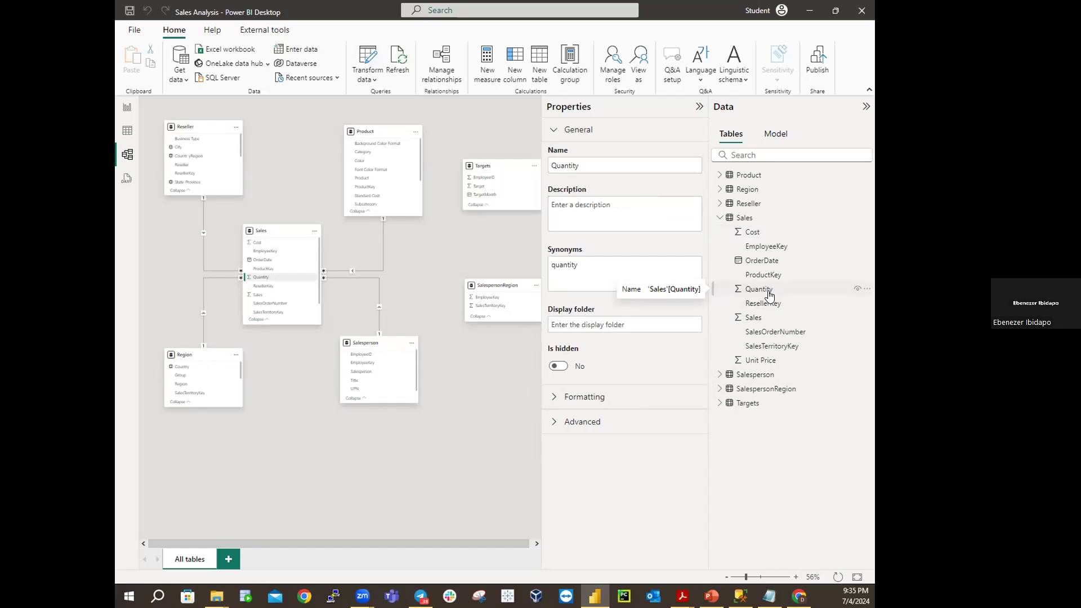
click(554, 130)
click(555, 161)
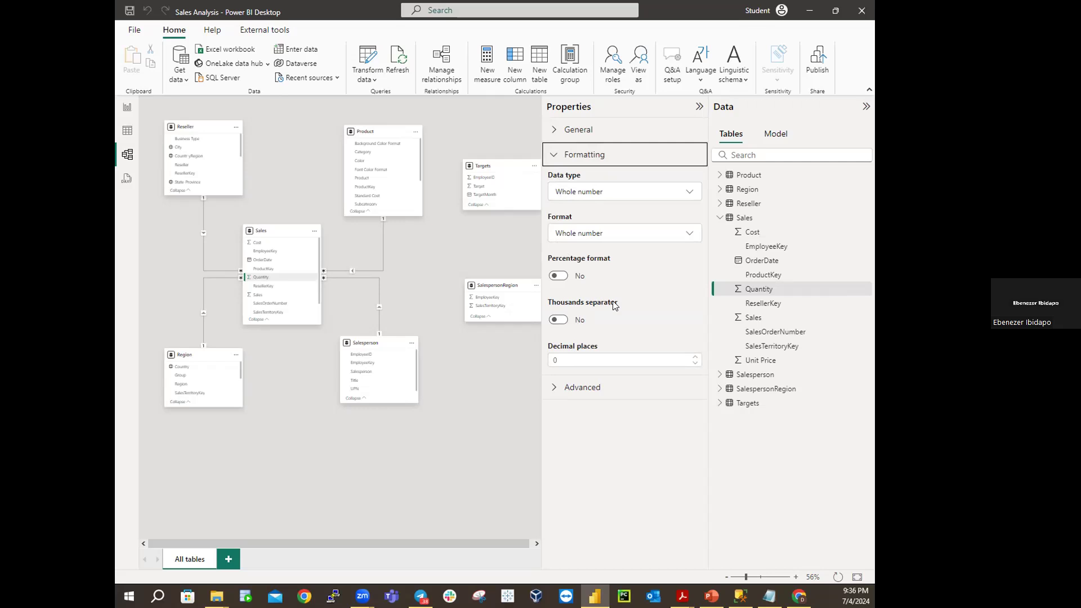
click(558, 320)
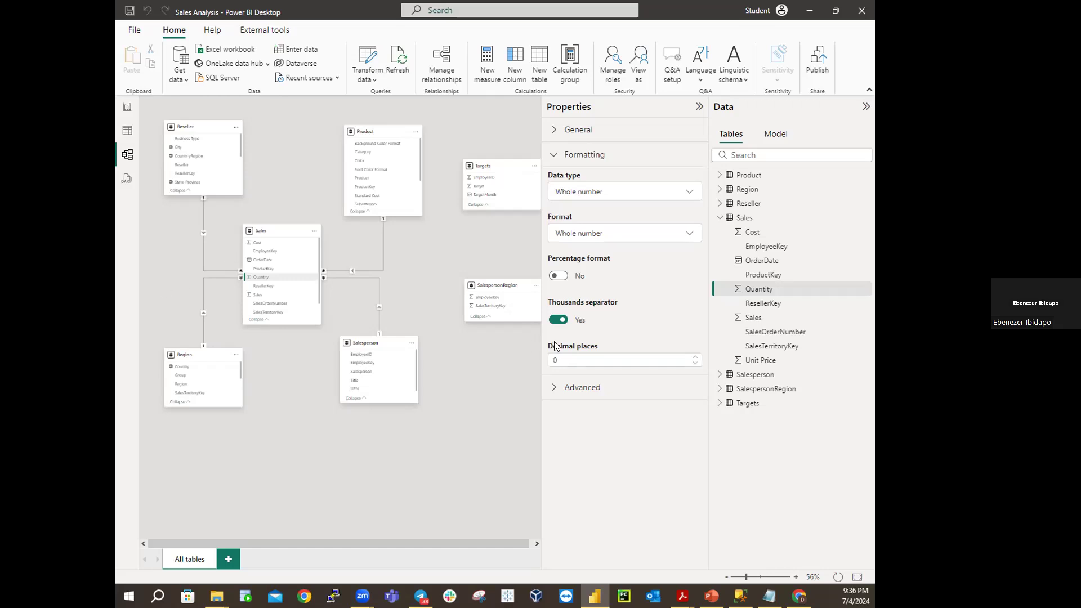
- Set the Unit Price column of the Sales table to 2 decimal places
click(752, 361)
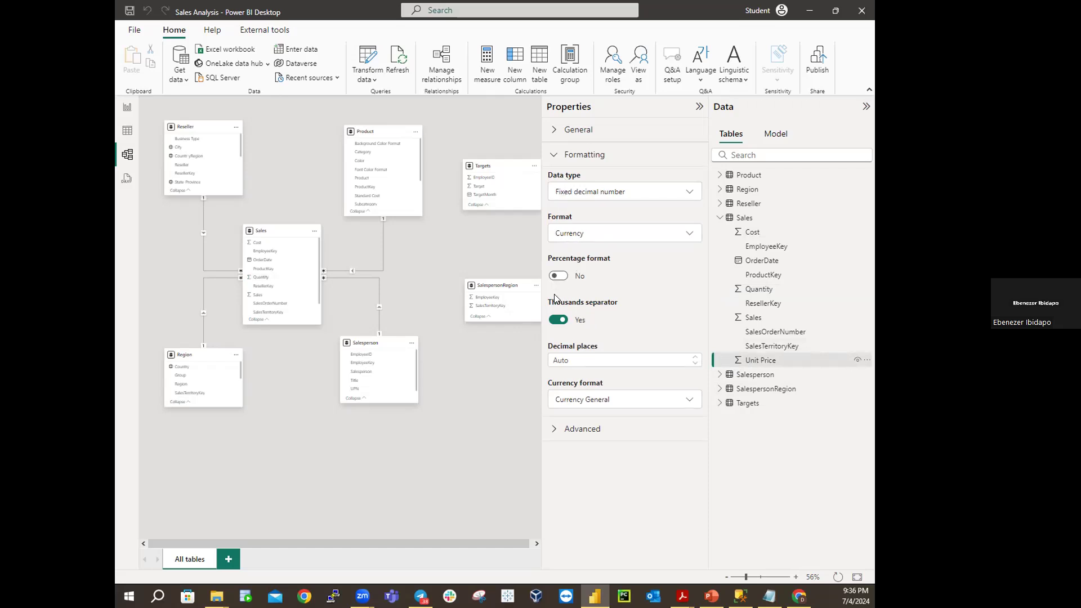
click(584, 358)
text(2)
key(Return)
click(586, 357)
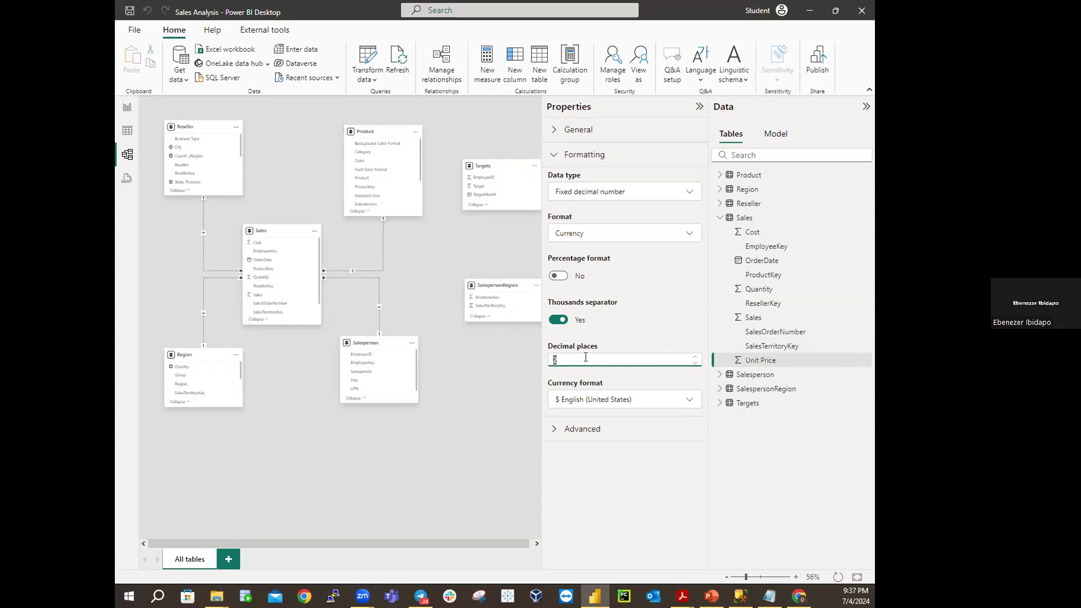
click(646, 376)
- Set the Unit Price column of the Sales table to summarize by Average
click(749, 361)
click(551, 156)
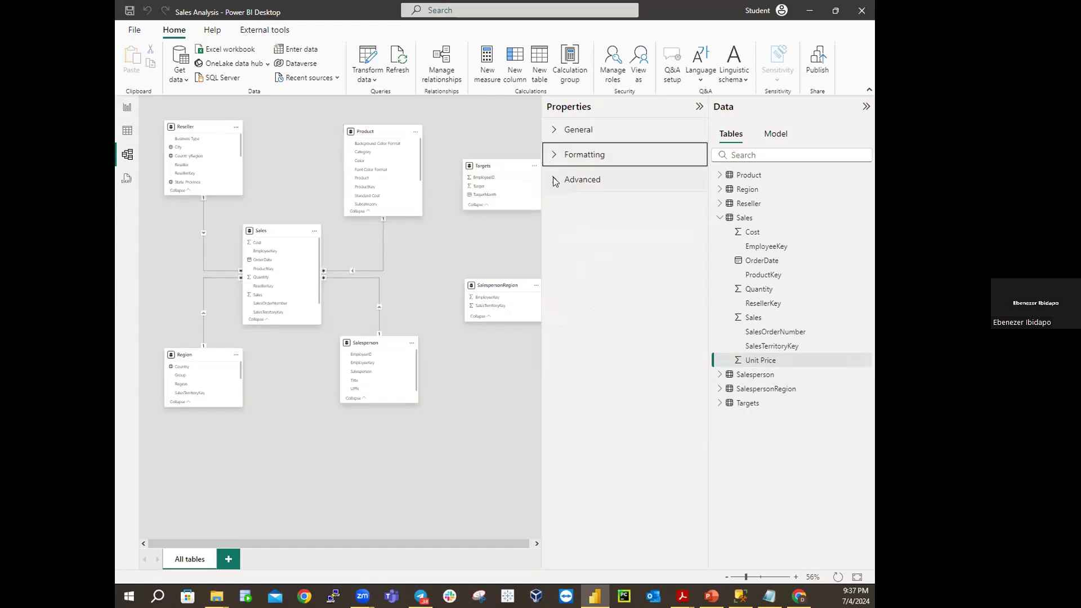
click(551, 180)
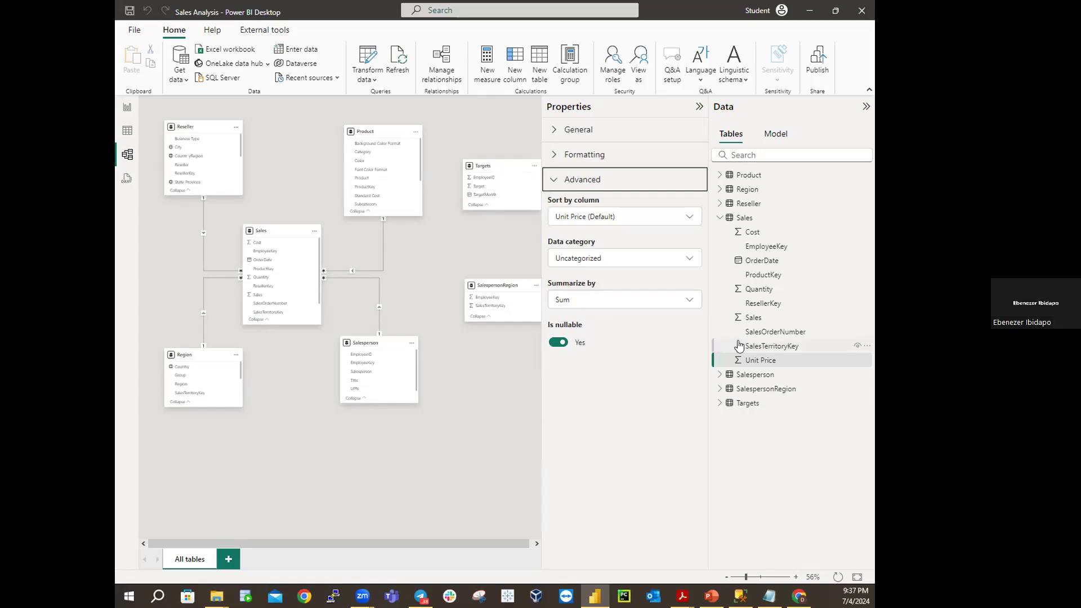
click(588, 299)
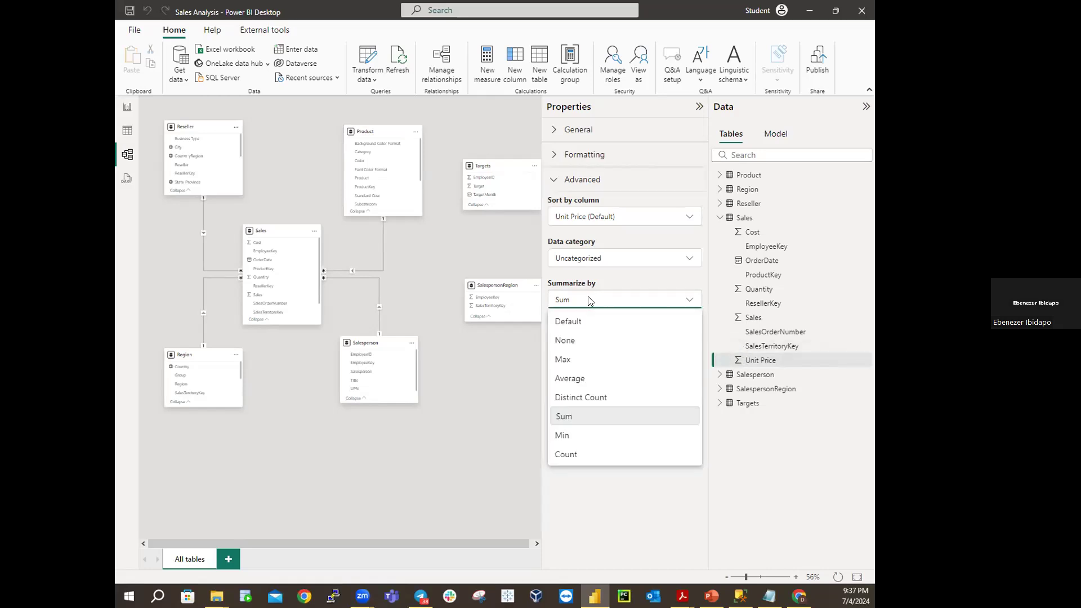
click(566, 375)
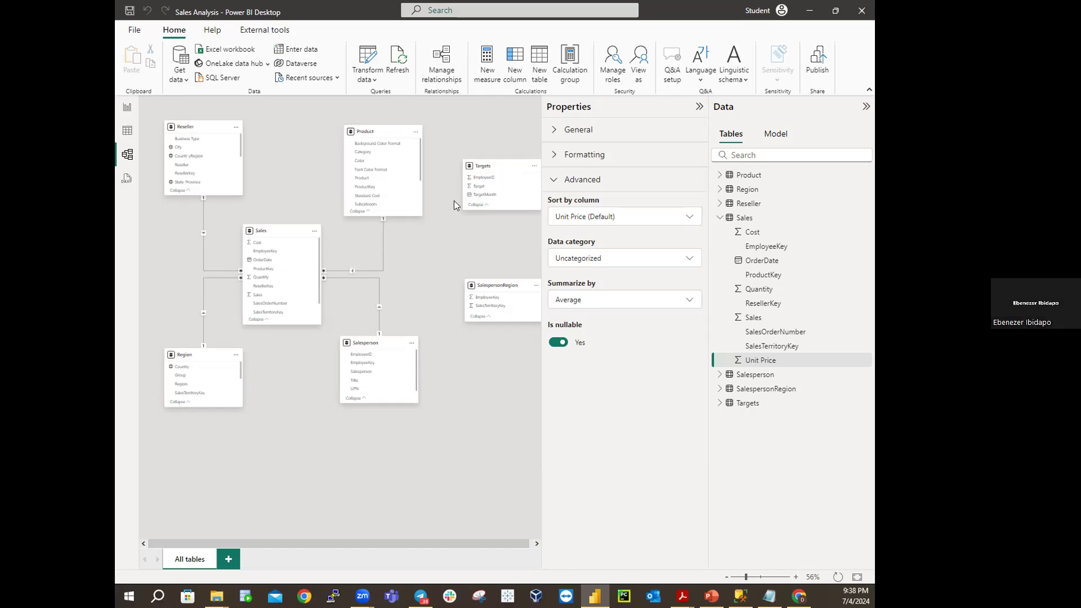
- Select the Region table's SalesTerritoryKey column together with the Reseller table's ResellerKey column
click(720, 217)
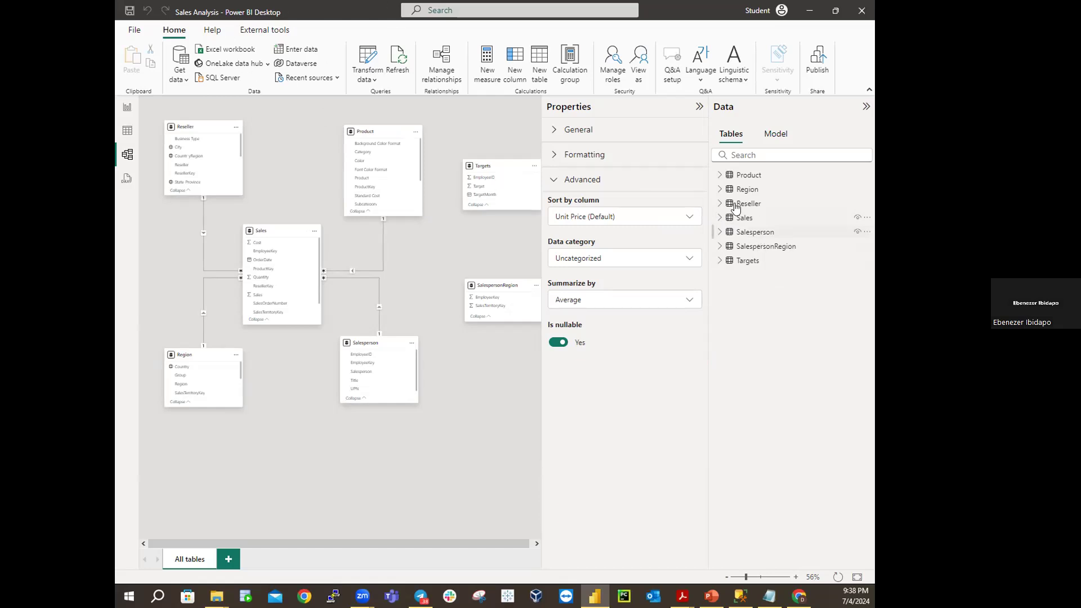
click(713, 179)
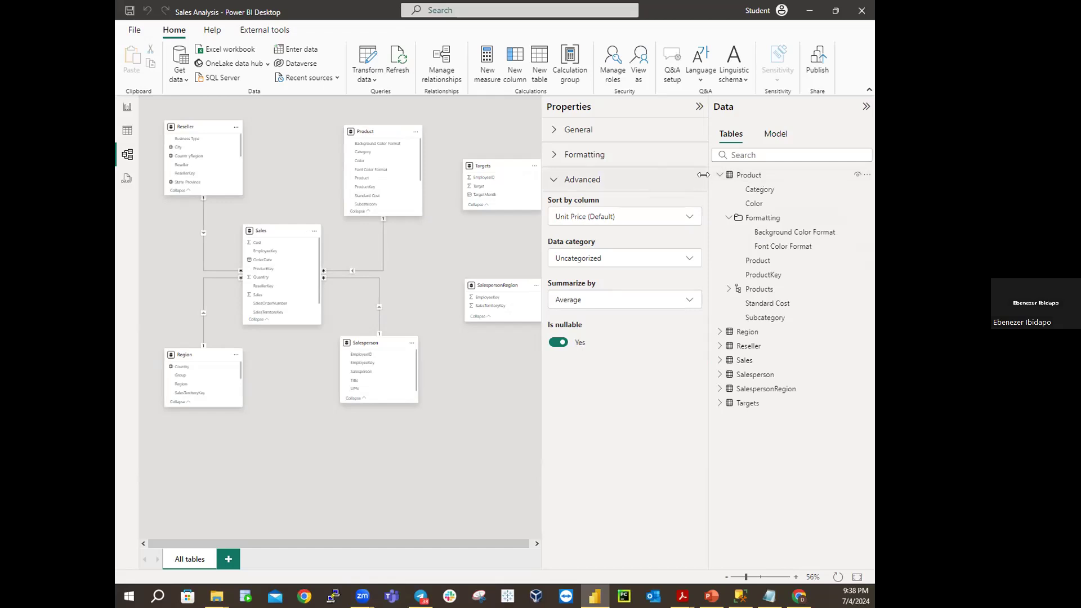
click(718, 178)
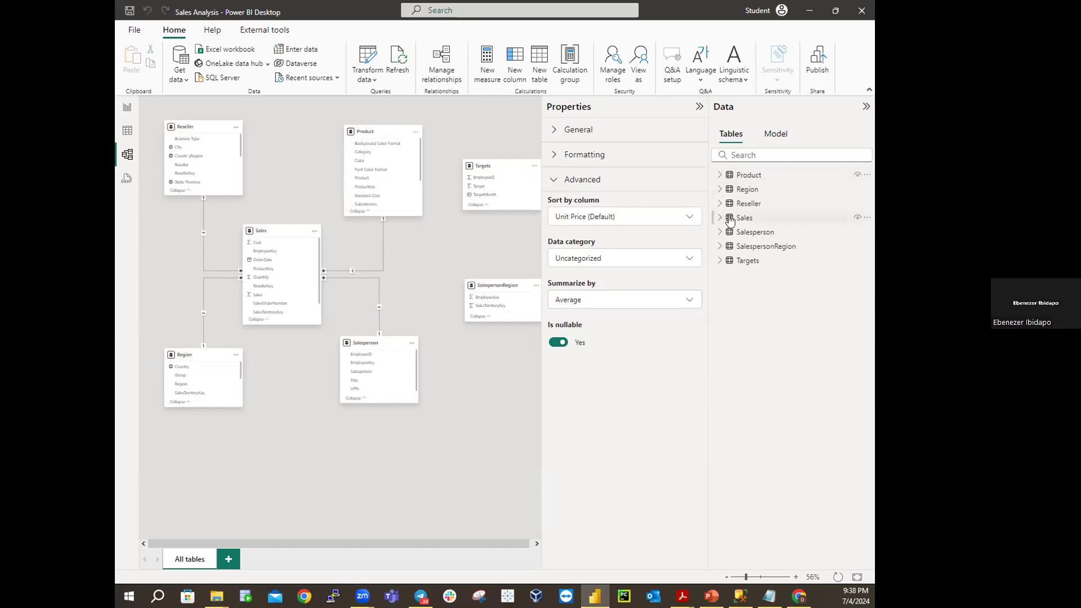
click(718, 191)
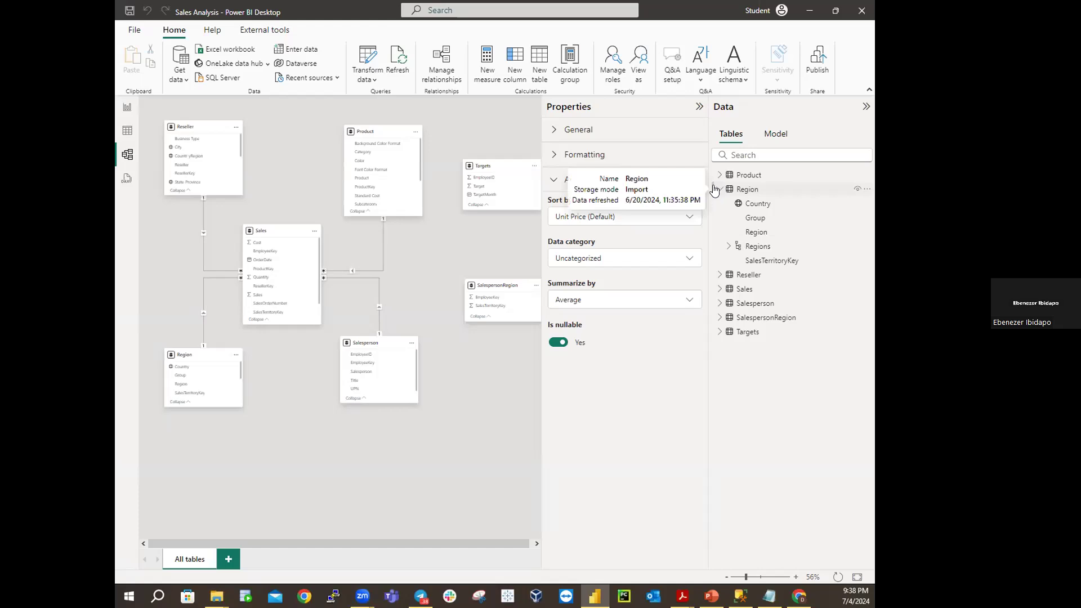
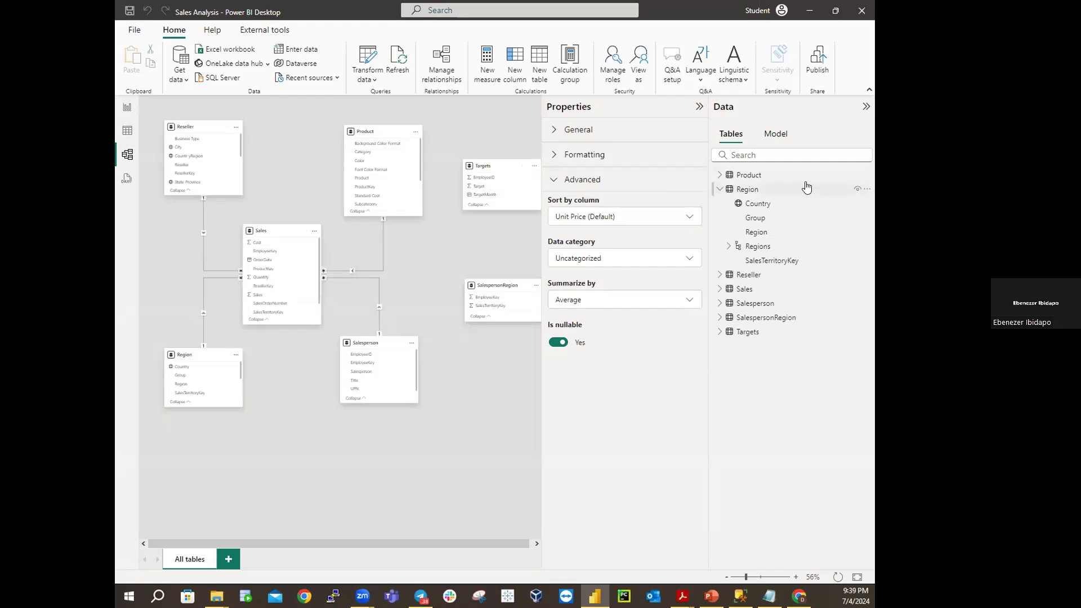
click(775, 262)
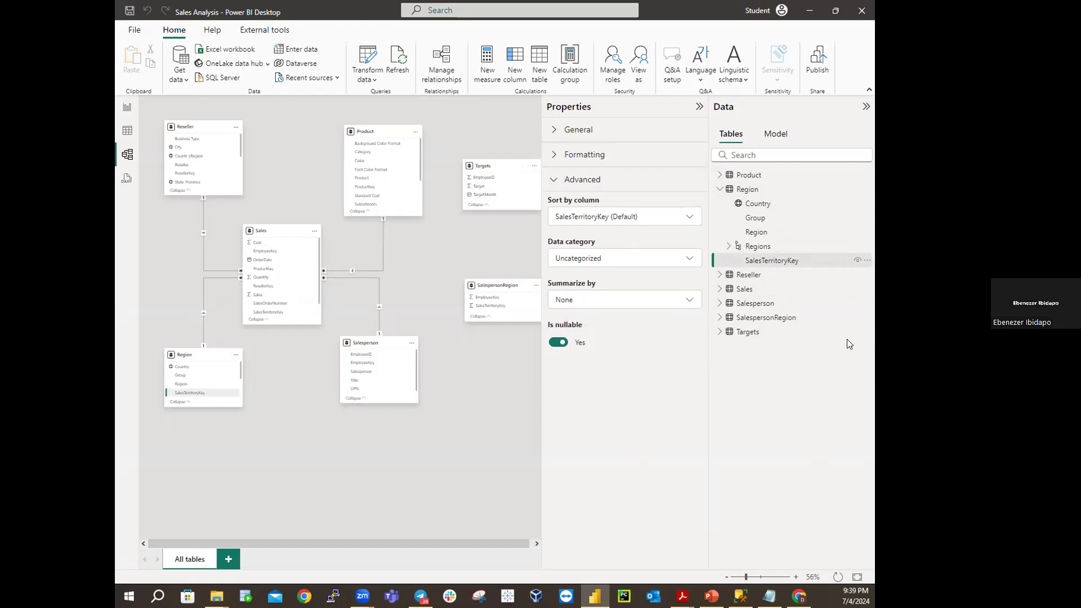
click(720, 275)
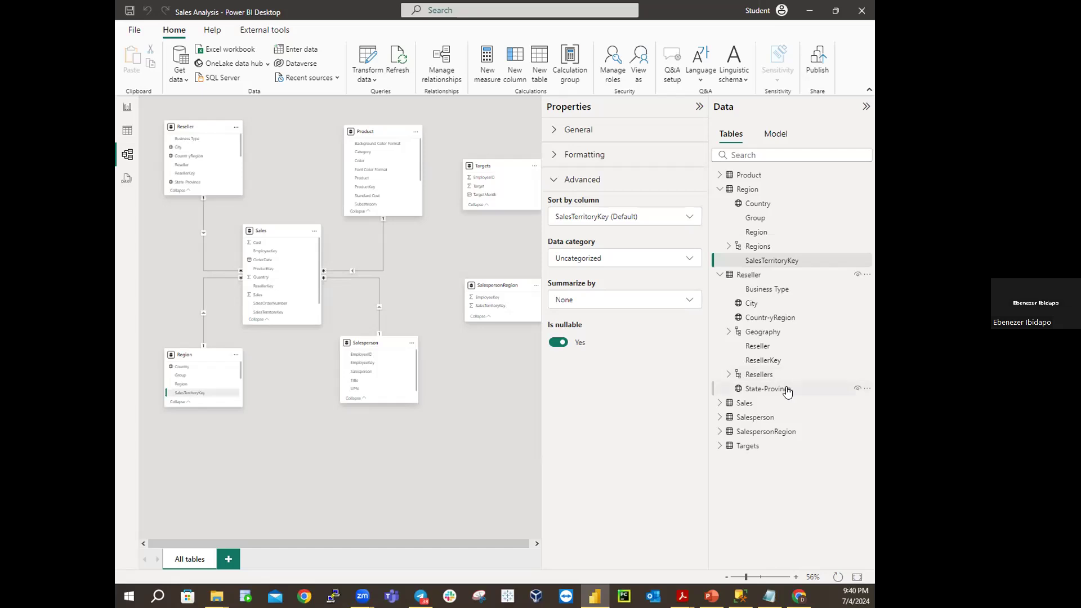
click(781, 366)
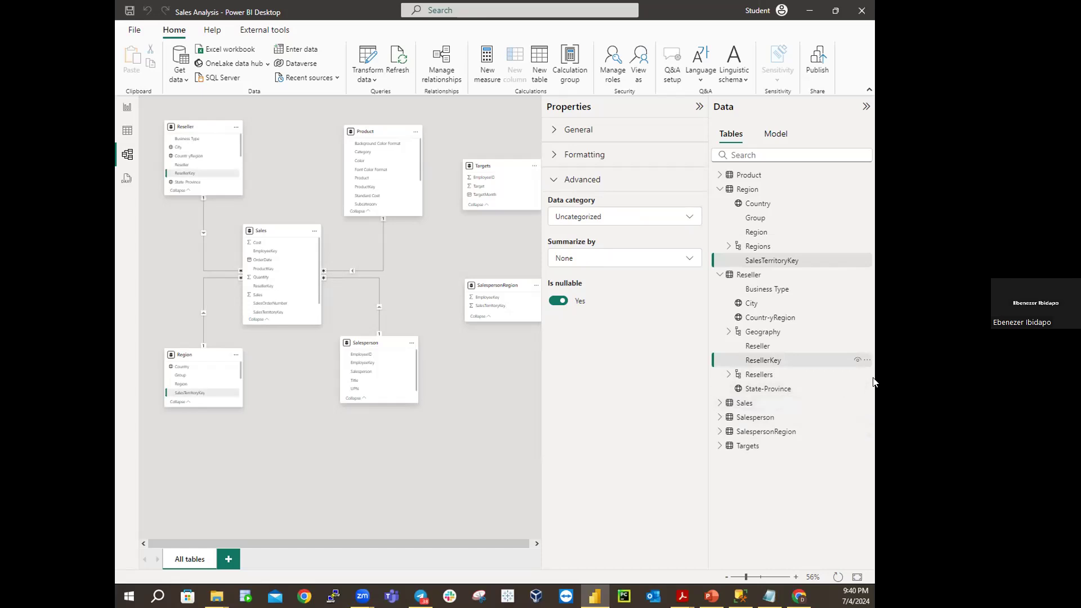
- Add the Sales table's EmployeeKey, ProductKey, ResellerKey, SalesOrderNumber and SalesTerritoryKey columns to the selection, keeping the Reseller table's ResellerKey selected
click(721, 406)
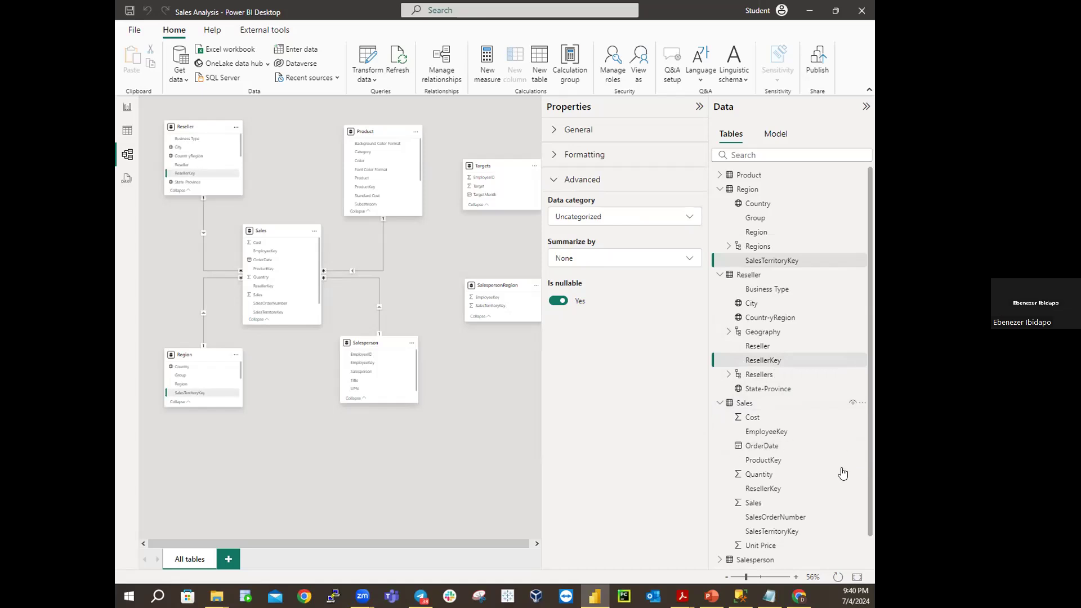
click(769, 437)
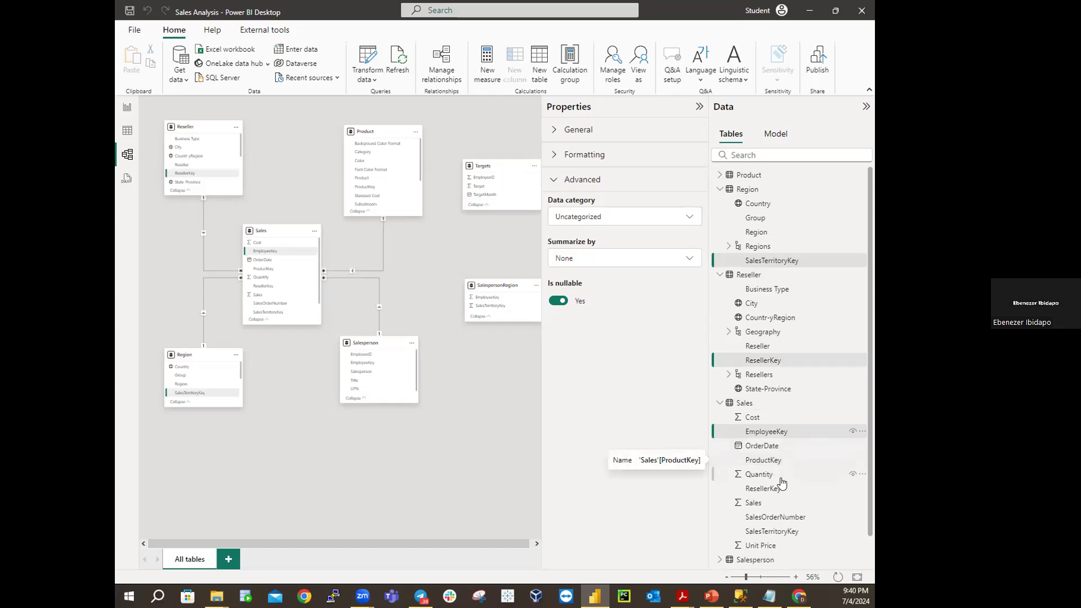
ctrl+click(776, 461)
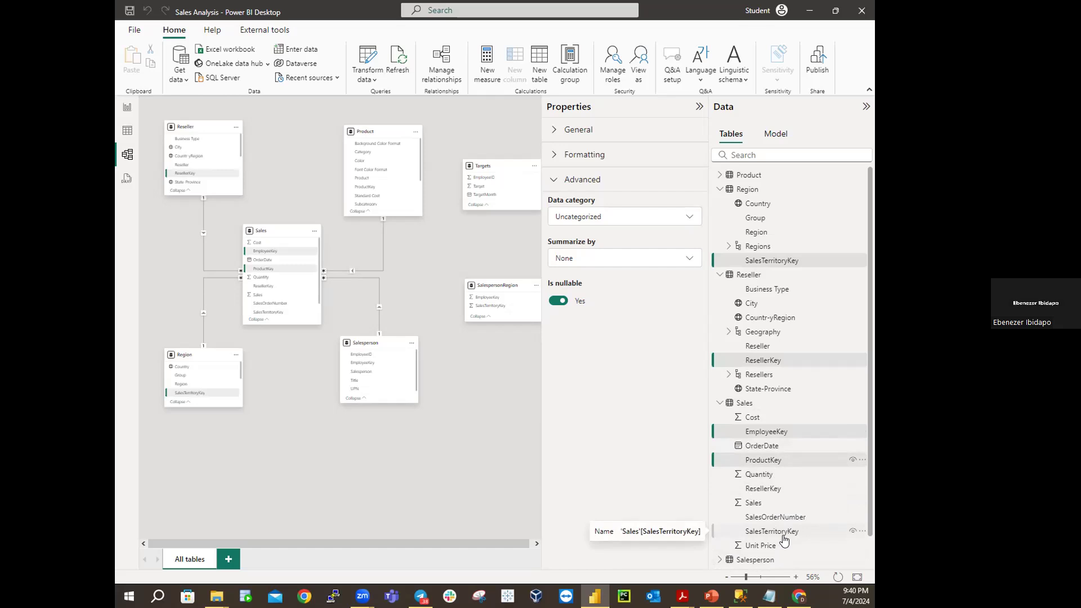
ctrl+click(765, 490)
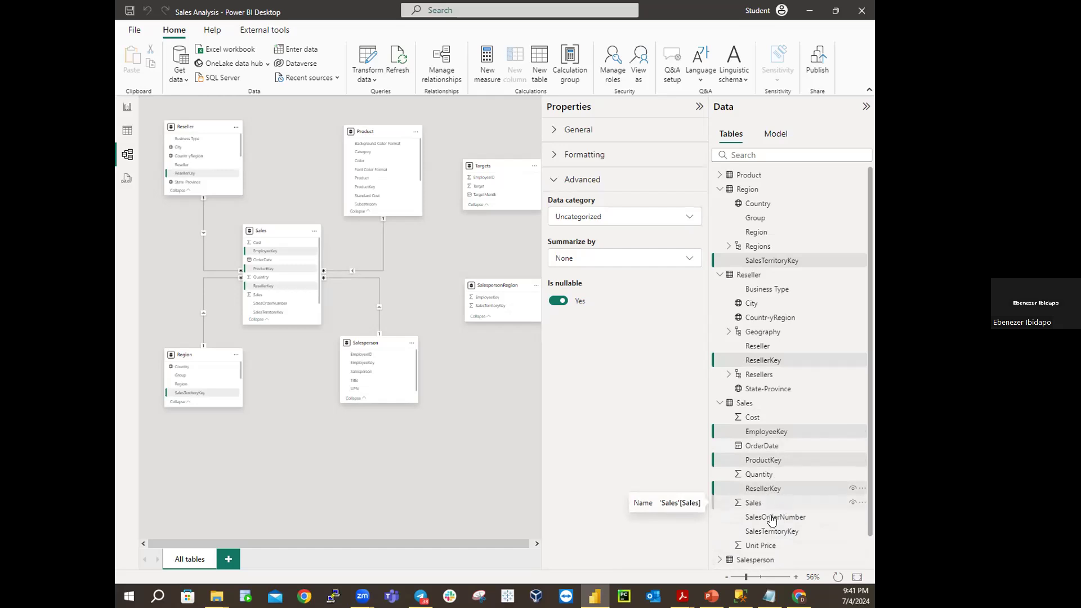
ctrl+click(776, 518)
ctrl+click(822, 493)
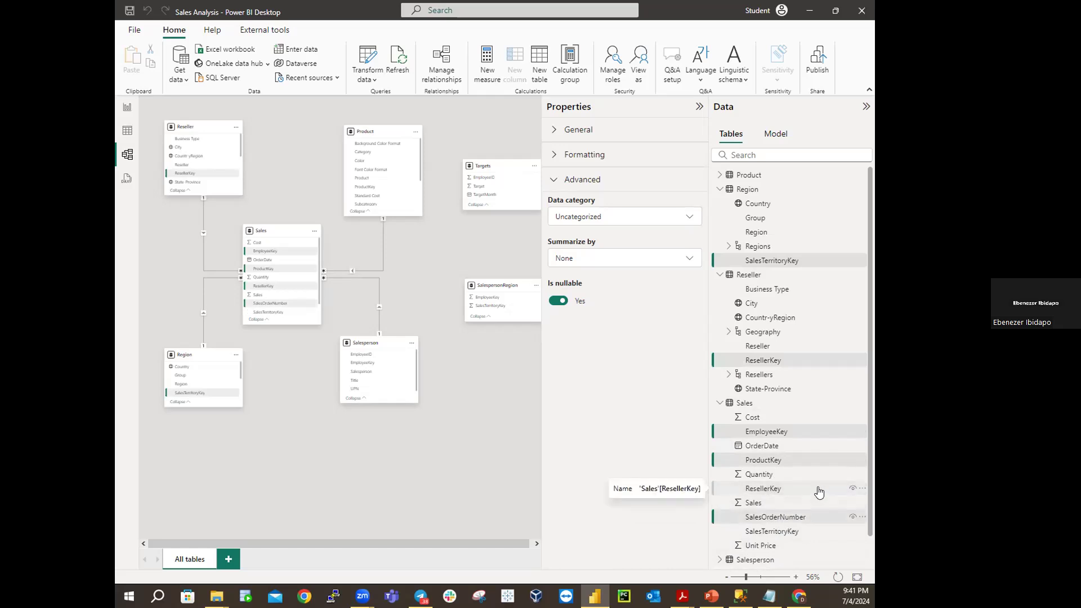
ctrl+click(819, 493)
ctrl+click(791, 532)
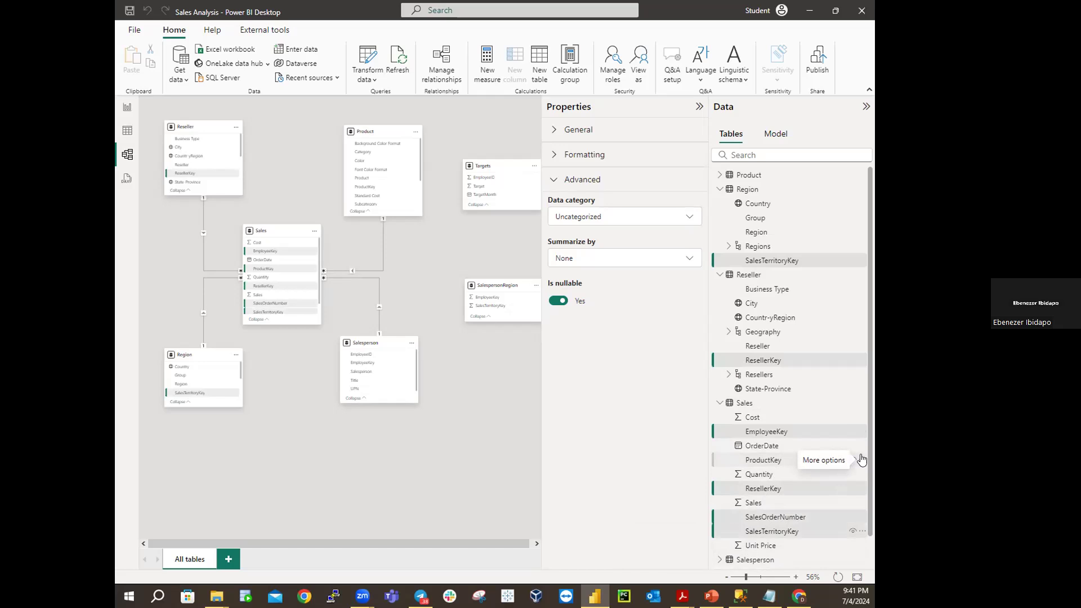
ctrl+click(858, 460)
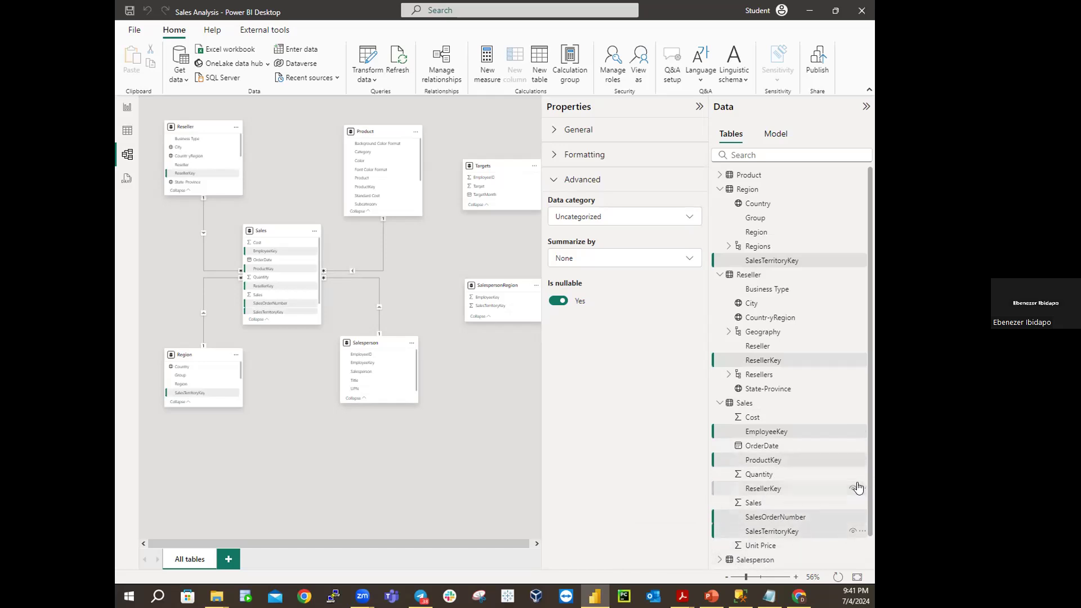
ctrl+click(864, 363)
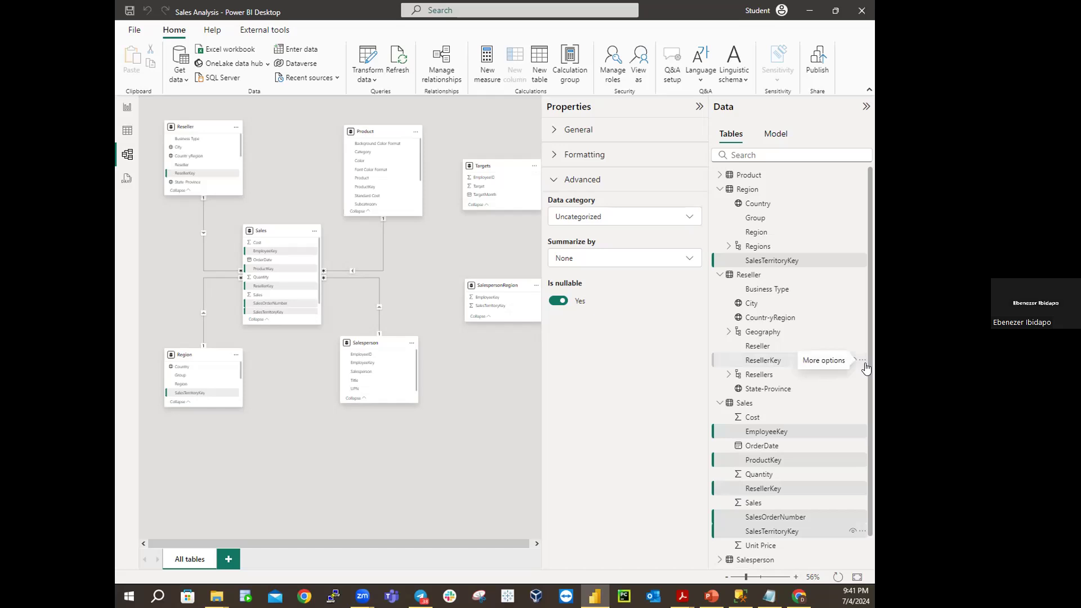
ctrl+click(866, 365)
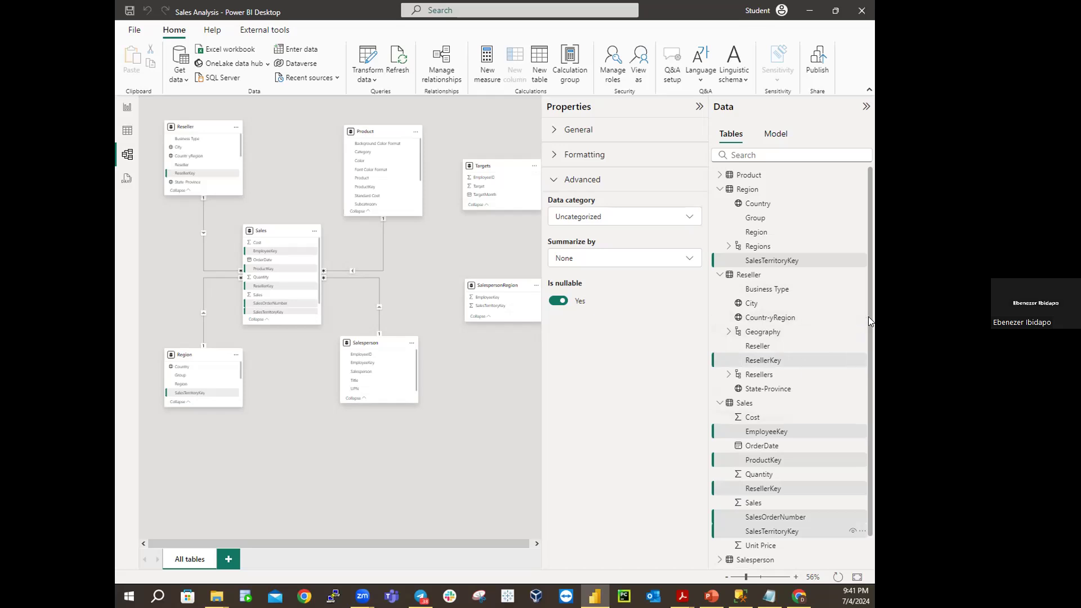
- Extend the selection with the EmployeeID, EmployeeKey and UPN columns of the Salesperson table
scroll(863, 360, down, 1)
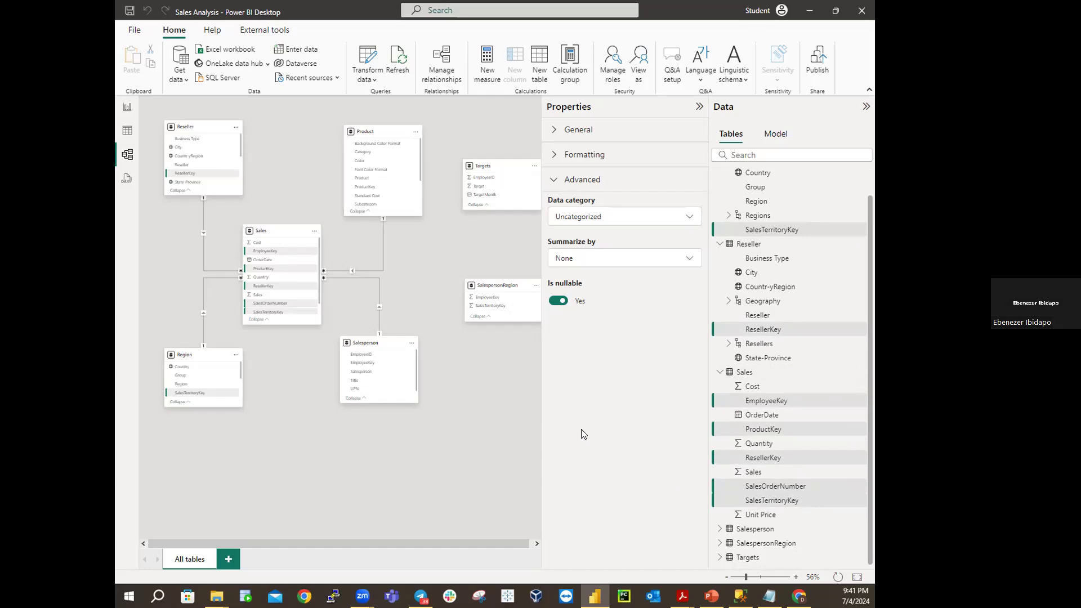
click(721, 530)
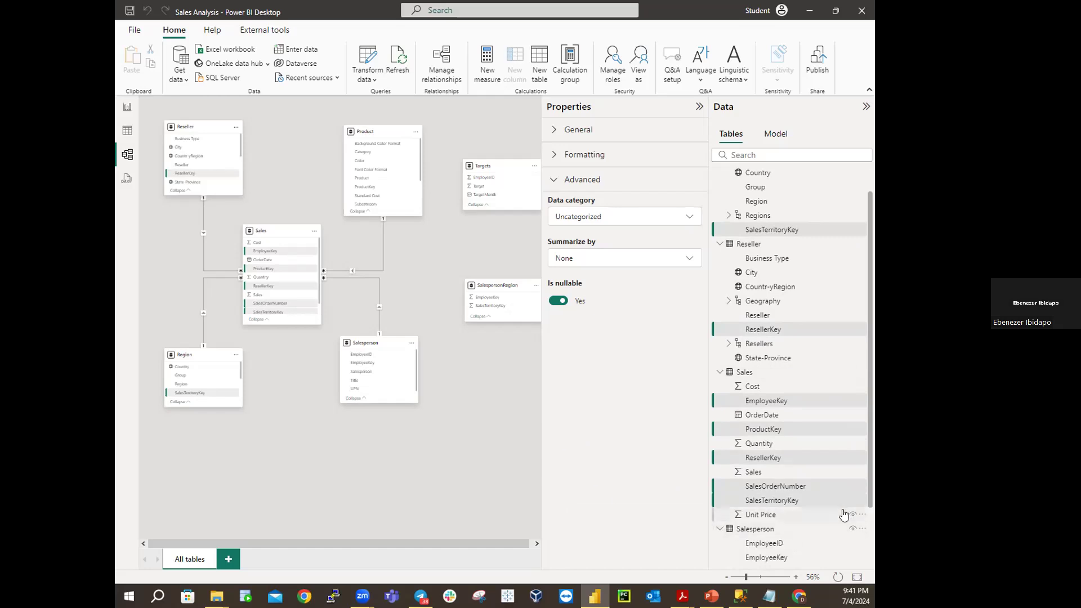
scroll(862, 528, down, 2)
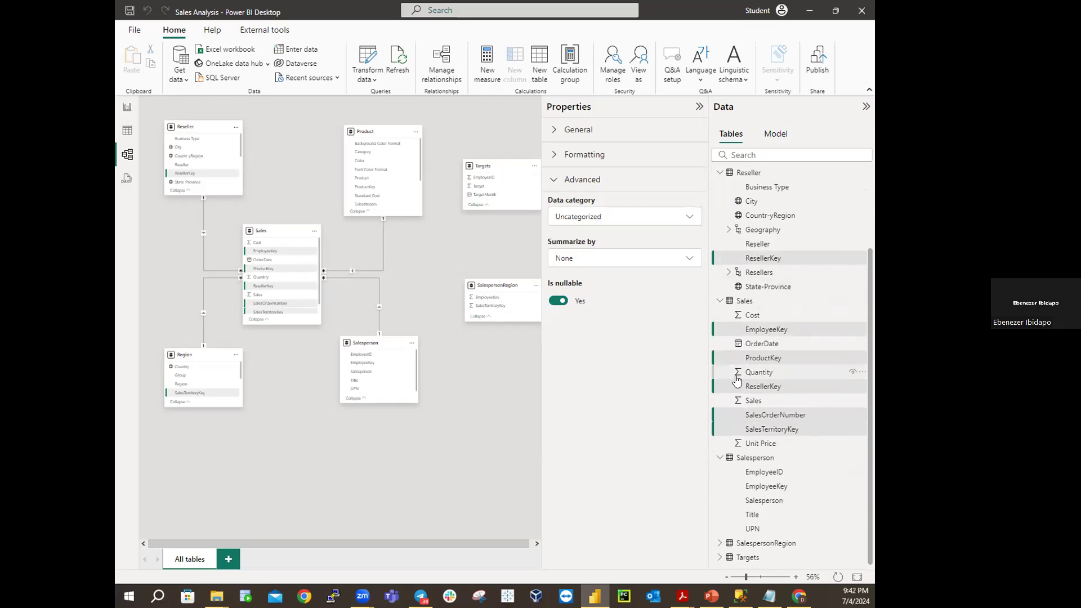
click(763, 476)
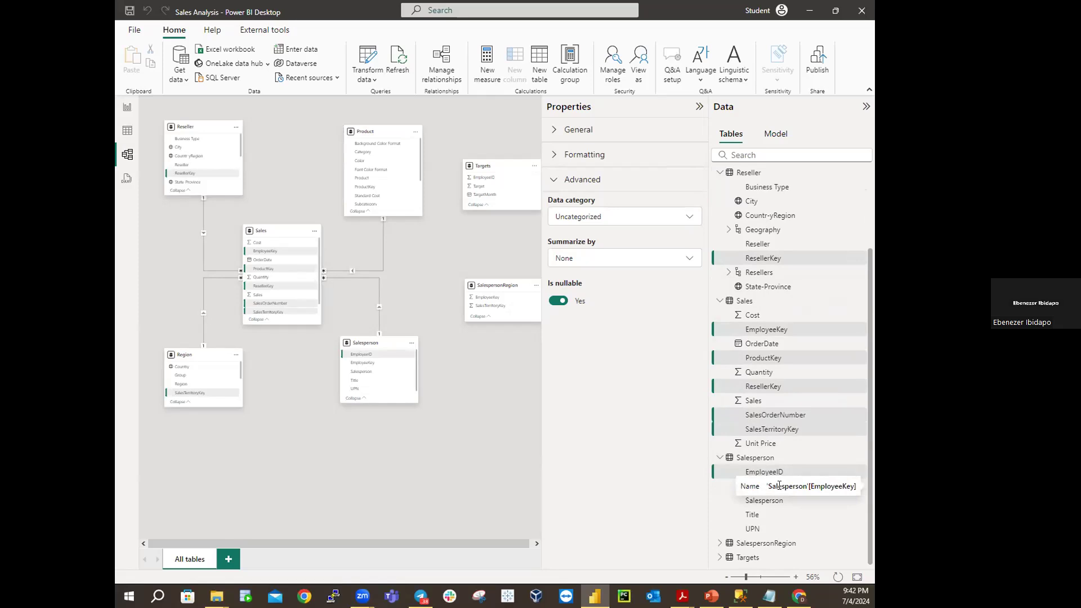
ctrl+click(755, 529)
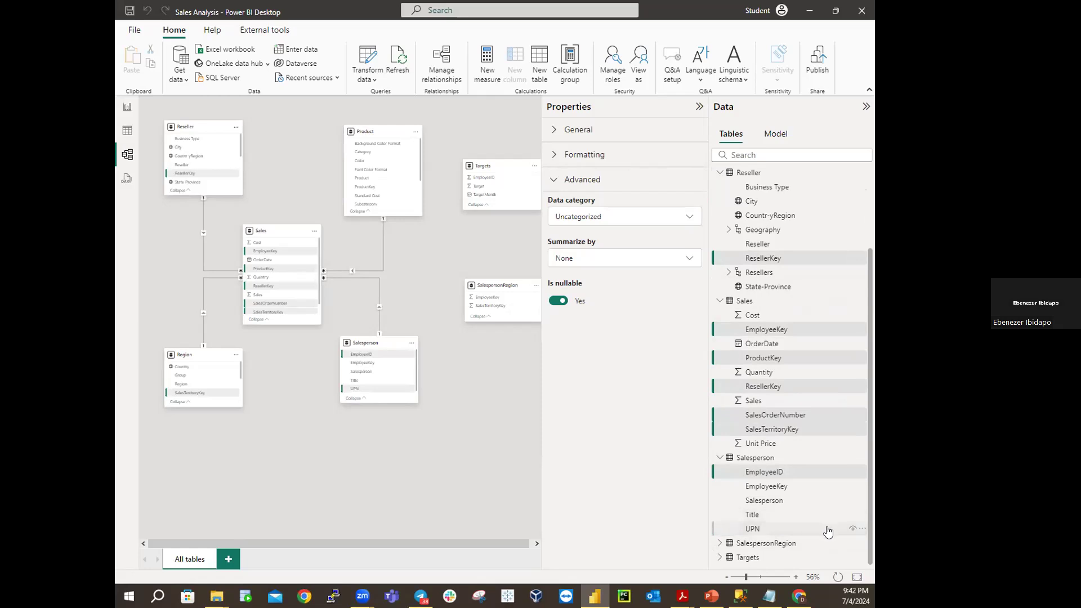
ctrl+click(757, 487)
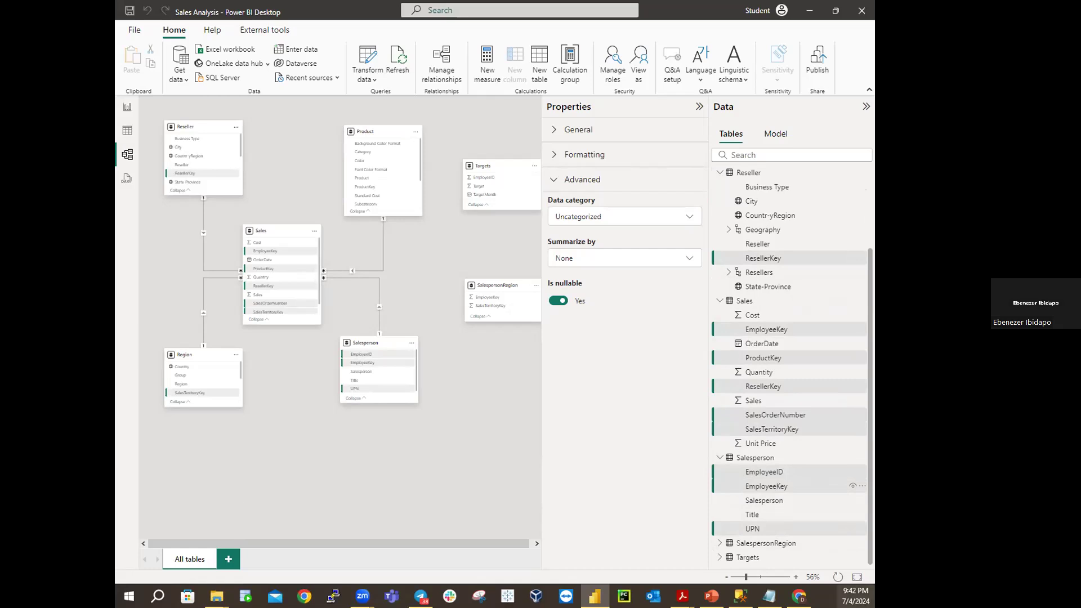
- Include SalespersonRegion's EmployeeKey and SalesTerritoryKey columns and the Targets table's EmployeeID column in the multi-table selection
click(719, 544)
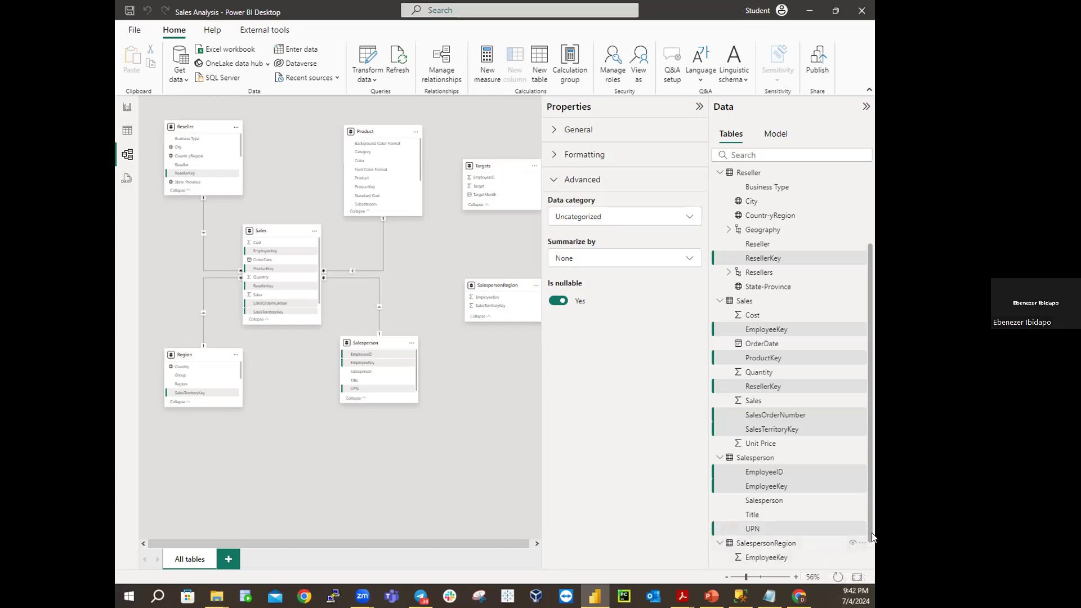
scroll(868, 533, down, 1)
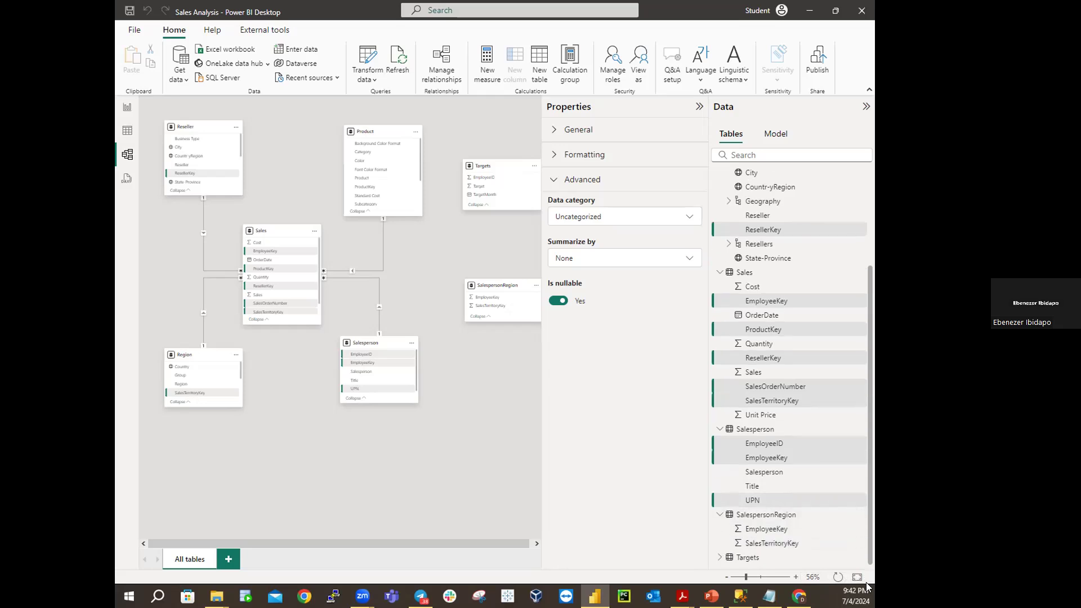
click(765, 531)
ctrl+click(771, 544)
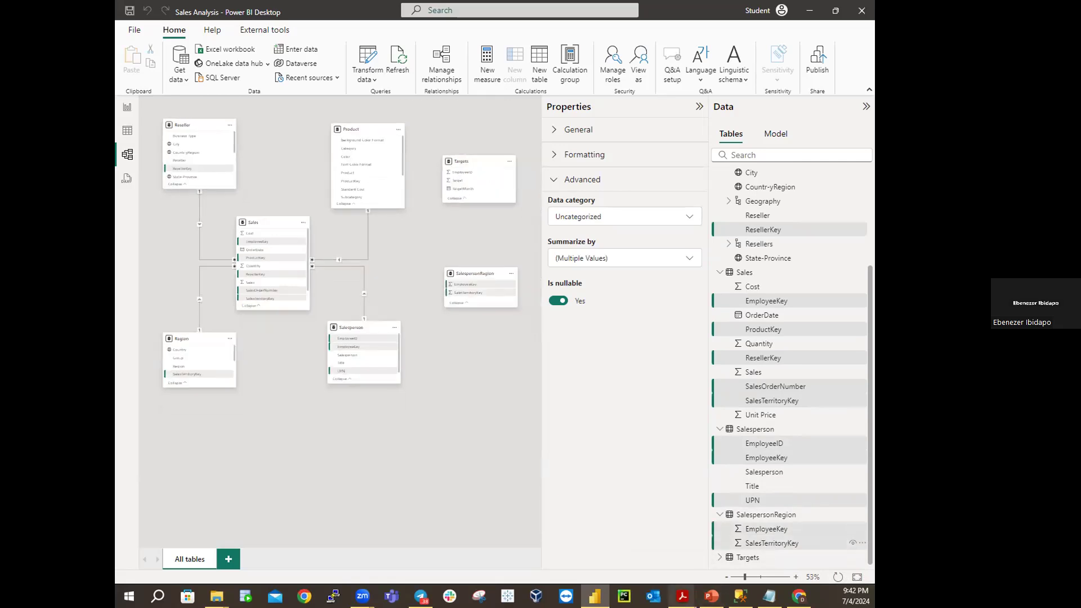
mouse_move(683, 596)
click(718, 557)
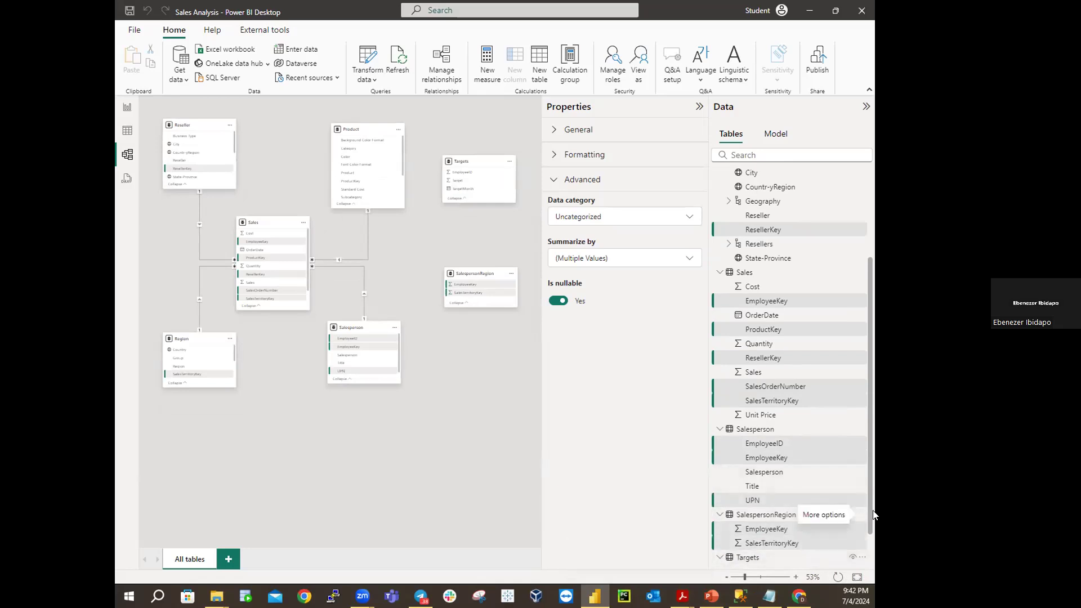
scroll(868, 509, down, 1)
scroll(870, 561, down, 1)
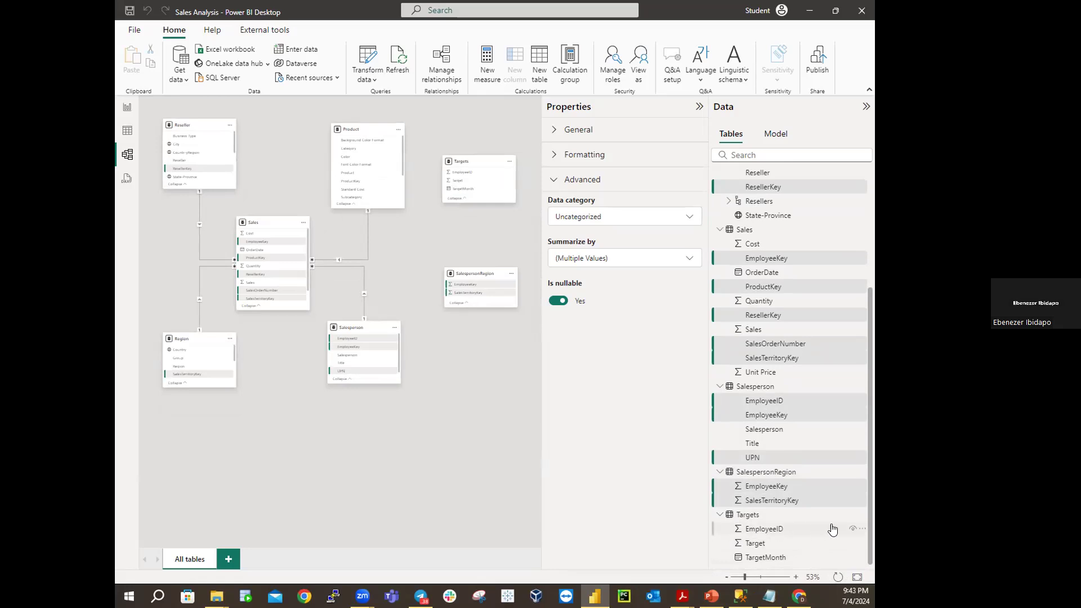
ctrl+click(776, 531)
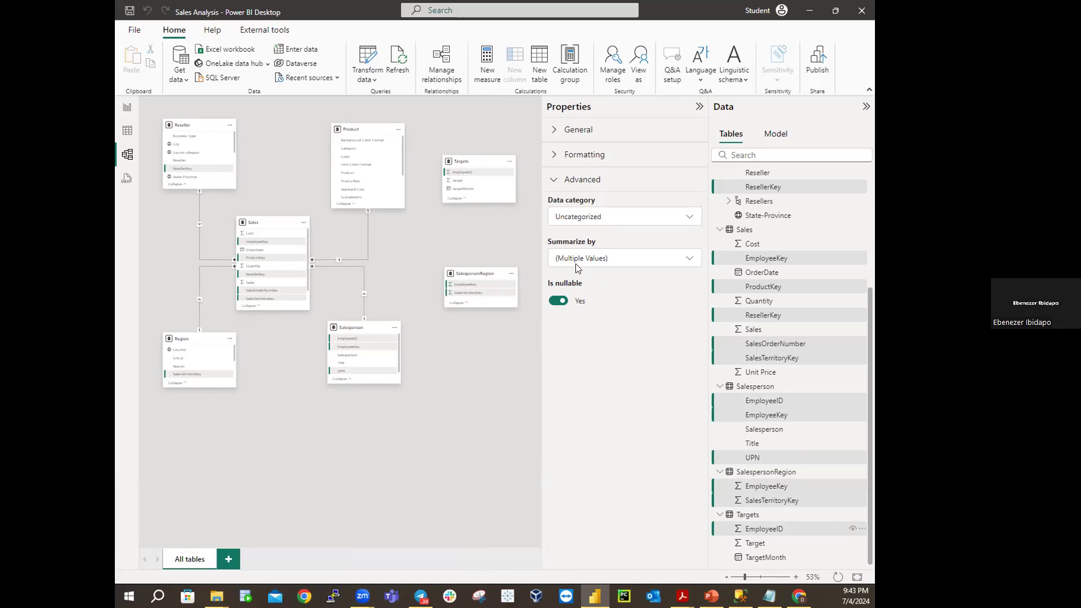
- Hide all the selected key and ID columns at once in their general properties
click(553, 180)
click(550, 135)
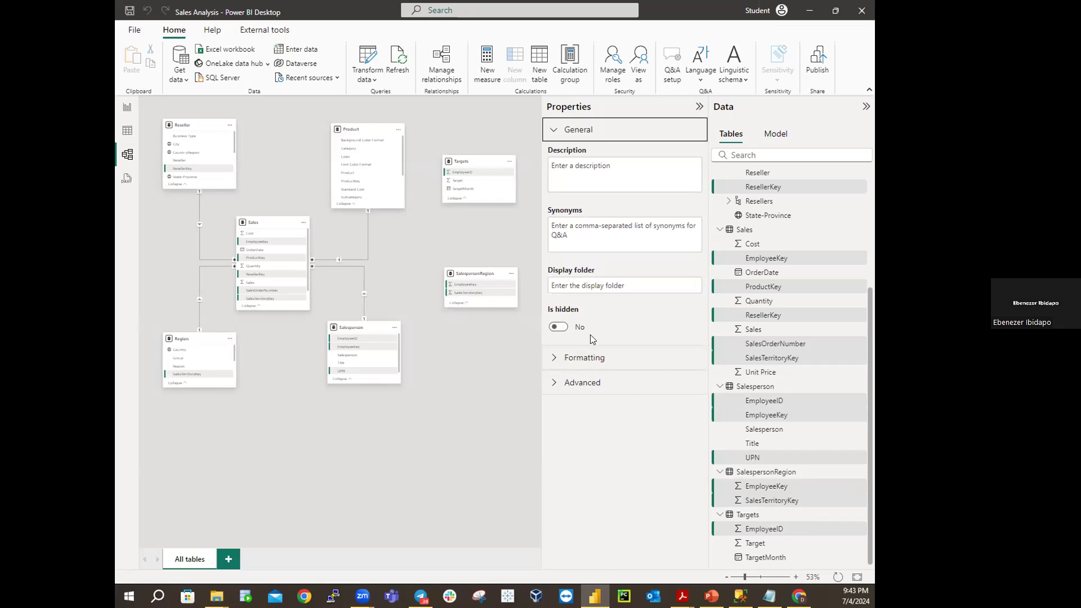
click(554, 328)
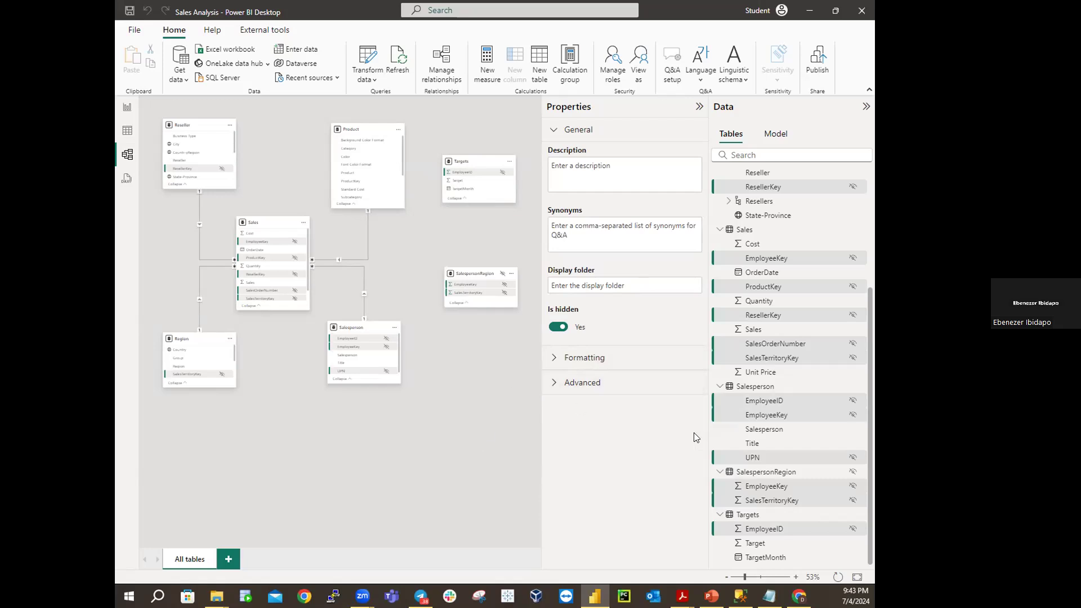
- Switch to the report view and check which Reseller and Sales fields are listed for report building
scroll(838, 286, up, 1)
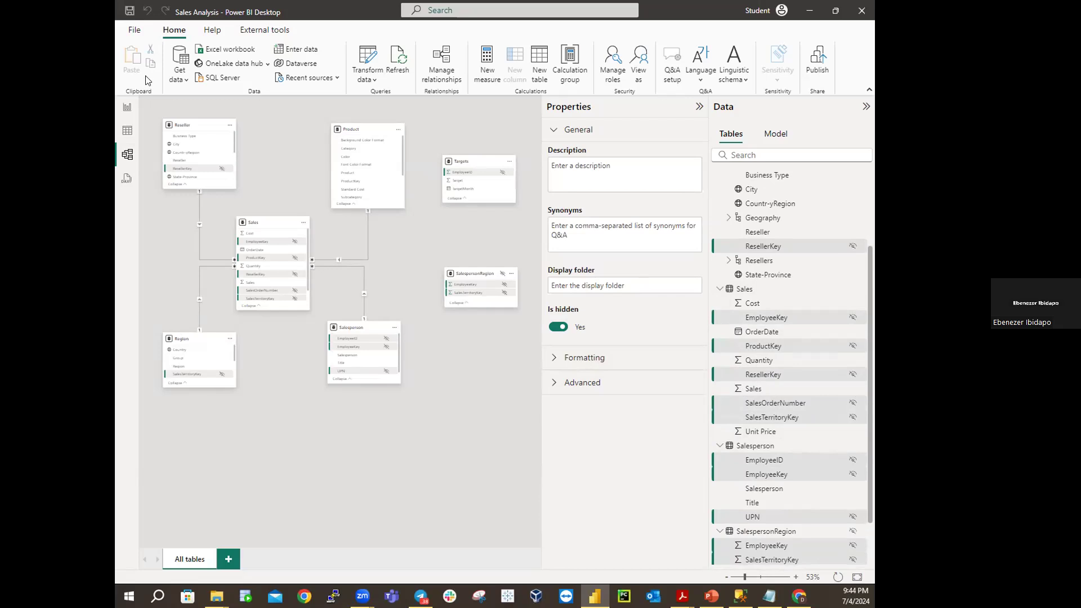
click(128, 108)
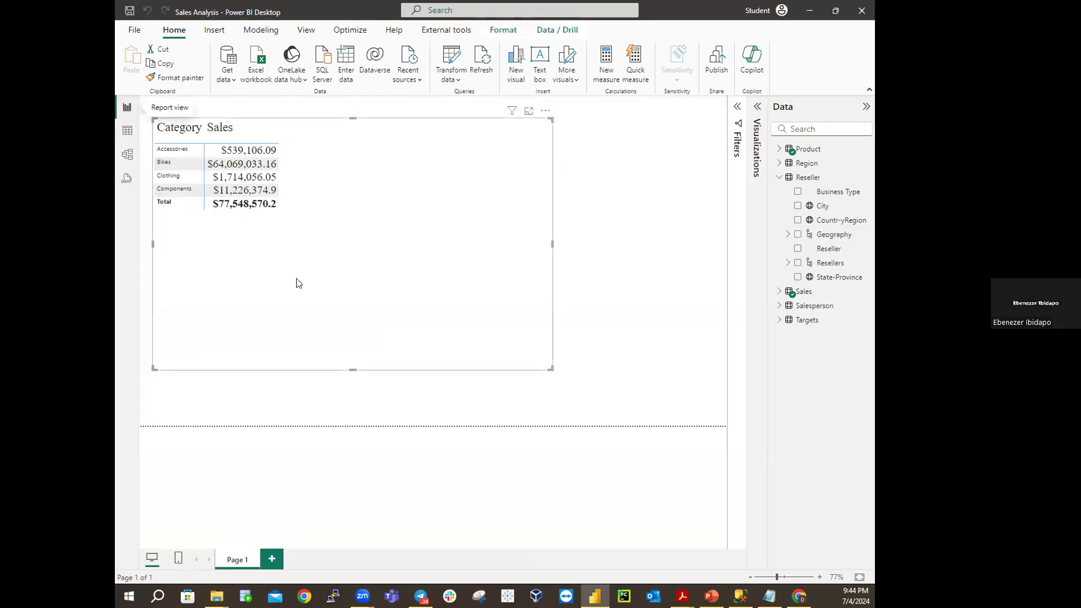
click(779, 178)
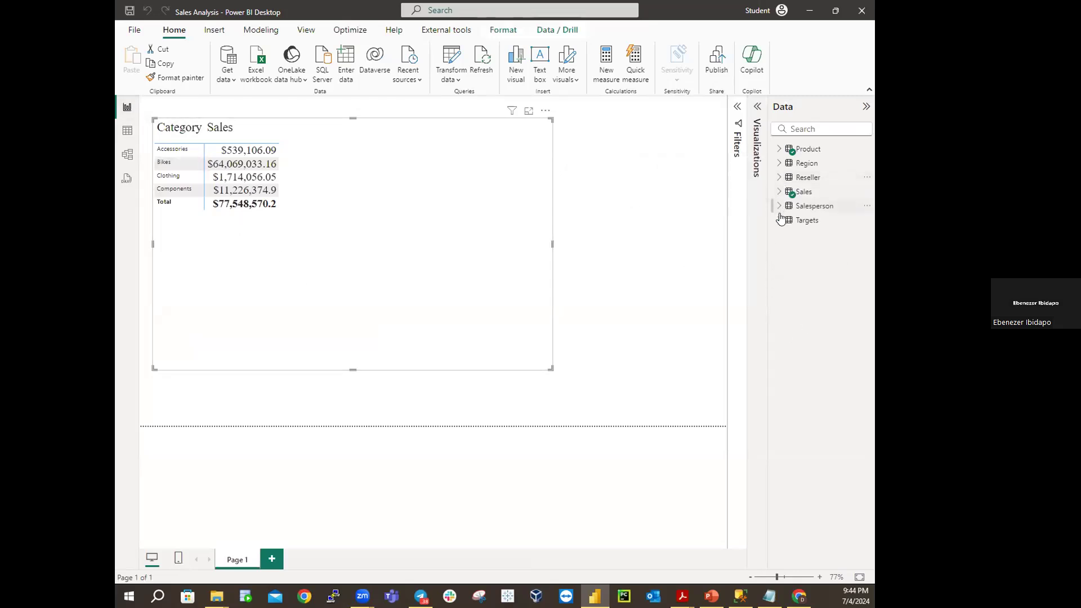
click(779, 193)
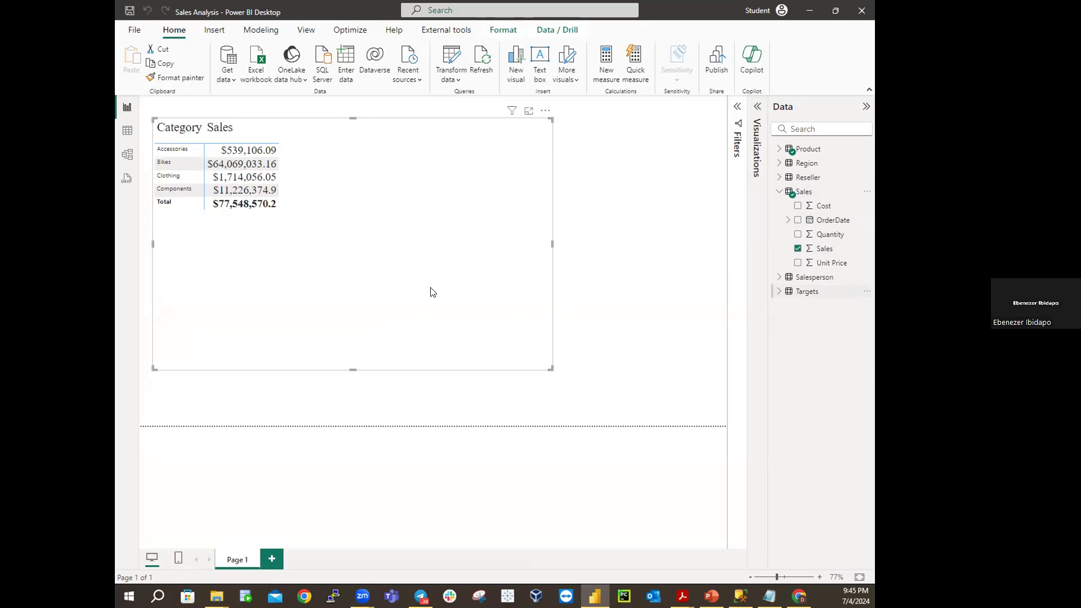
click(779, 191)
- Inspect the column properties of Product's Standard Cost and the Sales table's Cost in the report view
click(779, 149)
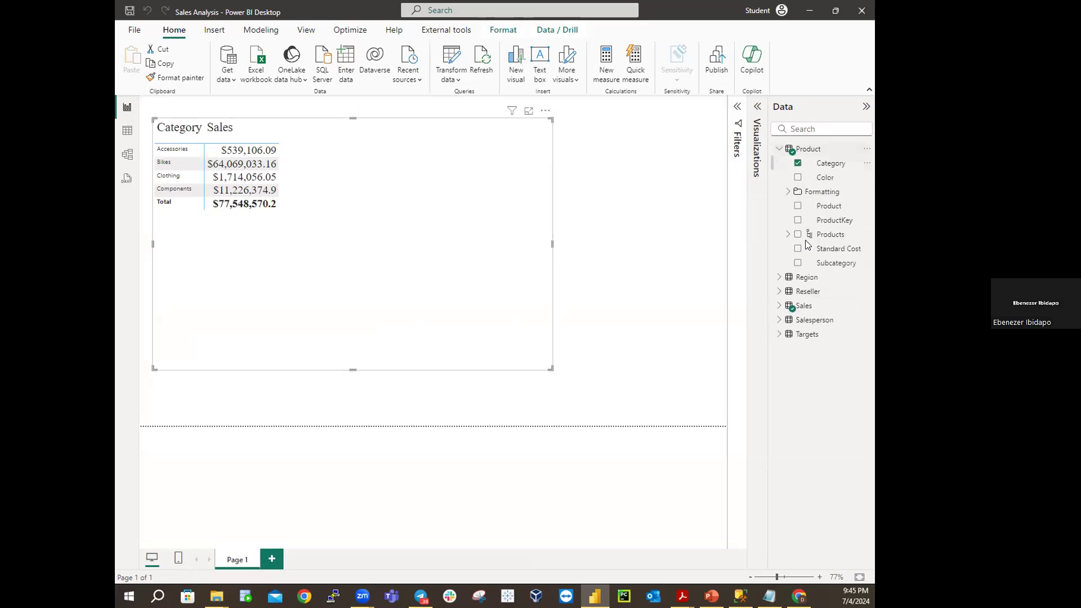
click(850, 252)
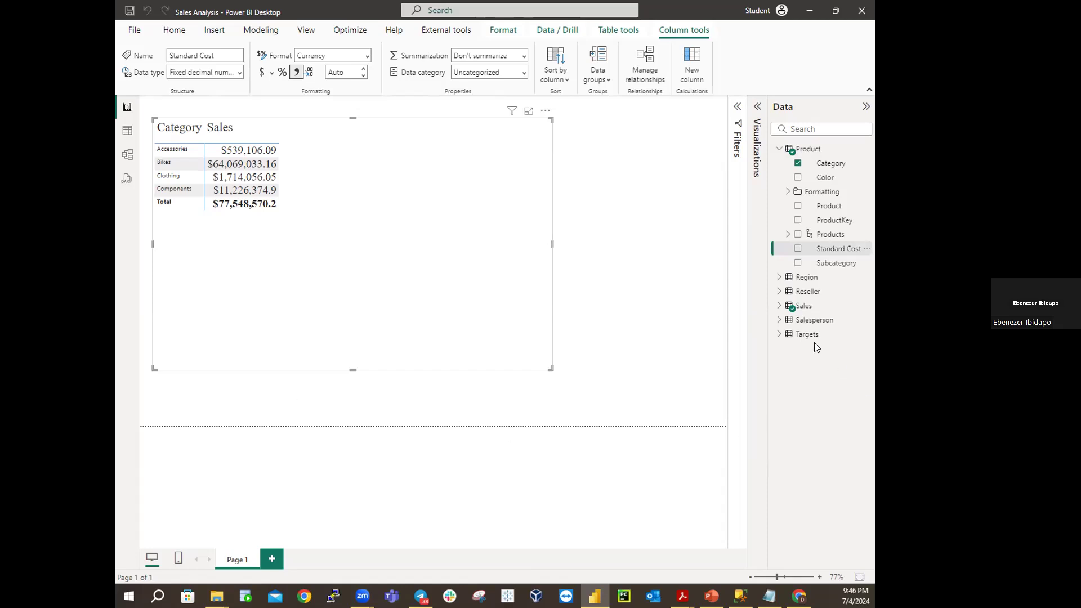
click(779, 307)
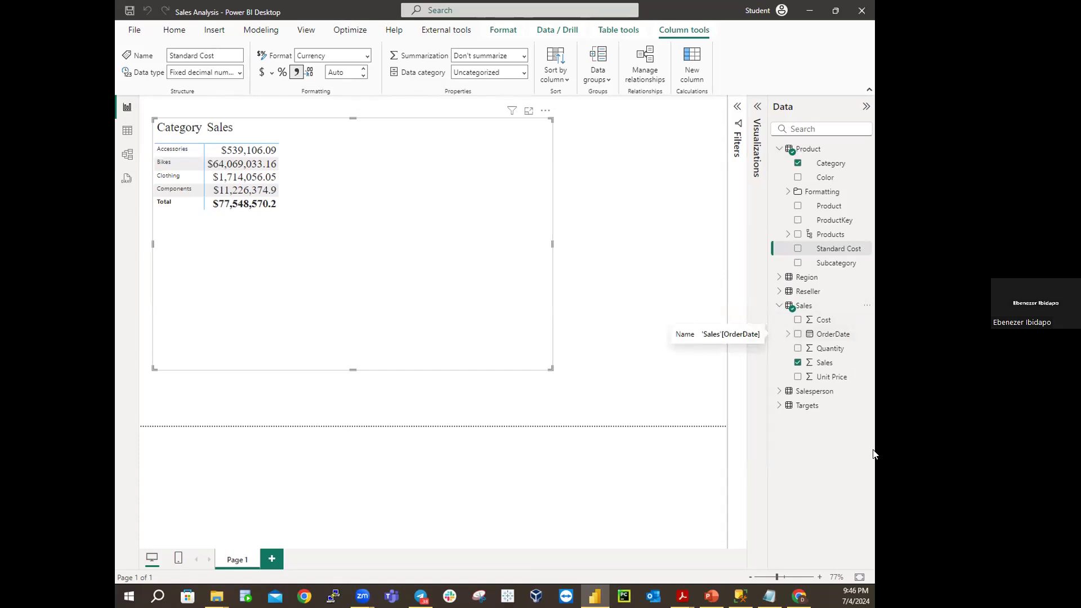
click(826, 327)
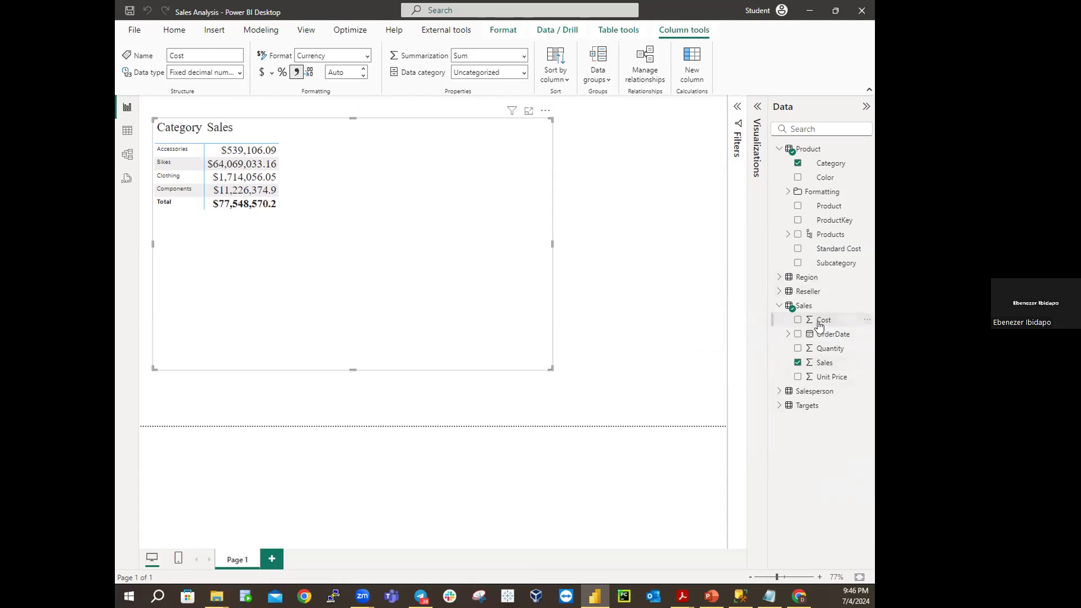
click(839, 249)
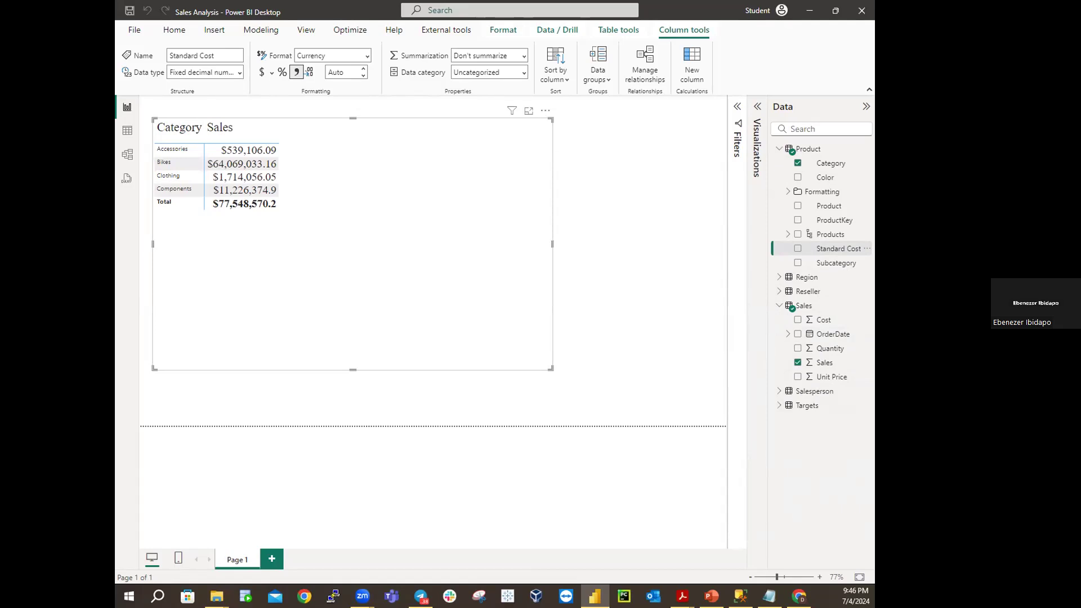
- In the model view, select Product's Standard Cost with the Sales table's Cost and Sales columns, and set their decimal places to 0
click(127, 154)
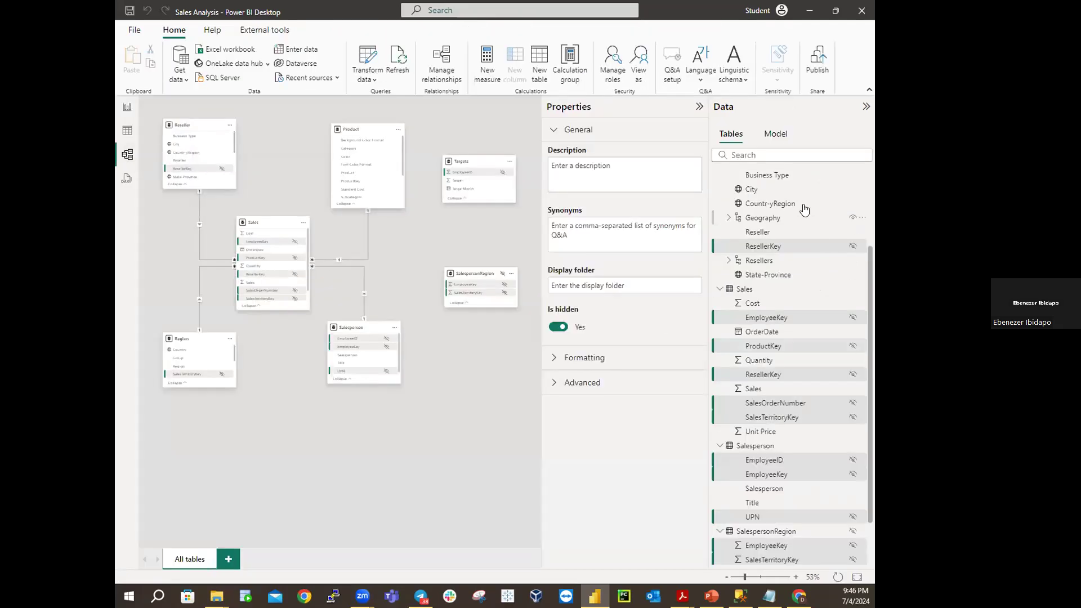
scroll(800, 242, up, 4)
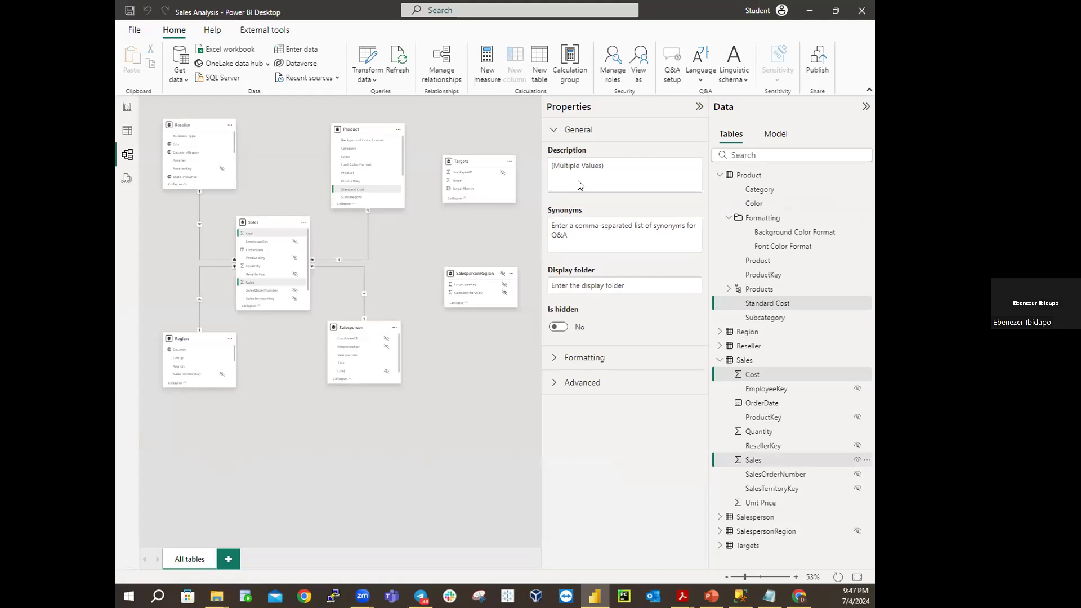
click(555, 130)
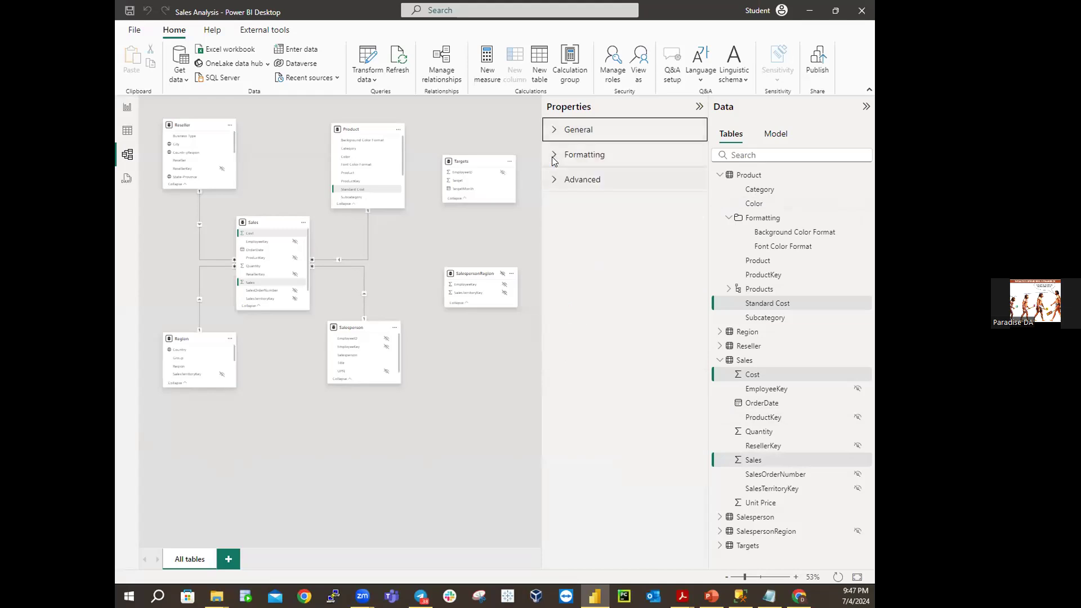
click(549, 158)
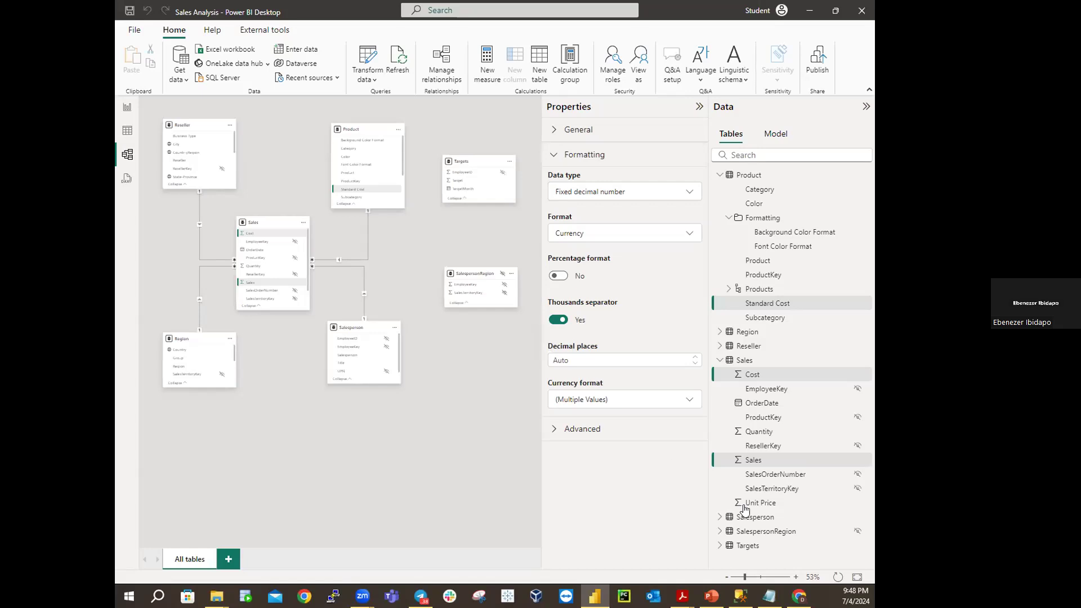
click(581, 361)
text(0)
key(Return)
click(651, 374)
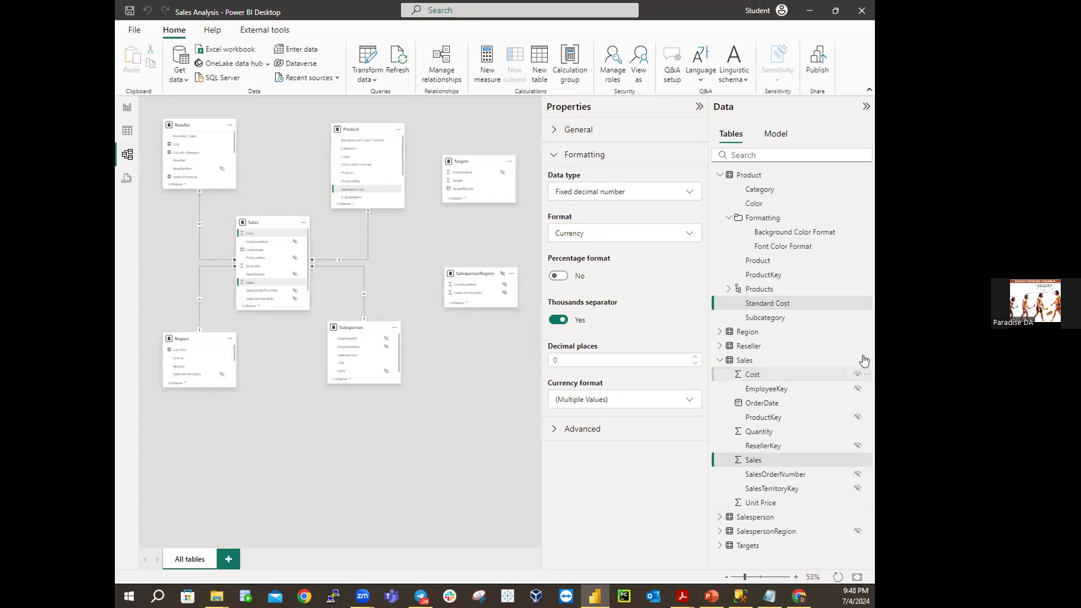
- Take Standard Cost and Sales out of the multi-column selection and add them back
ctrl+click(777, 310)
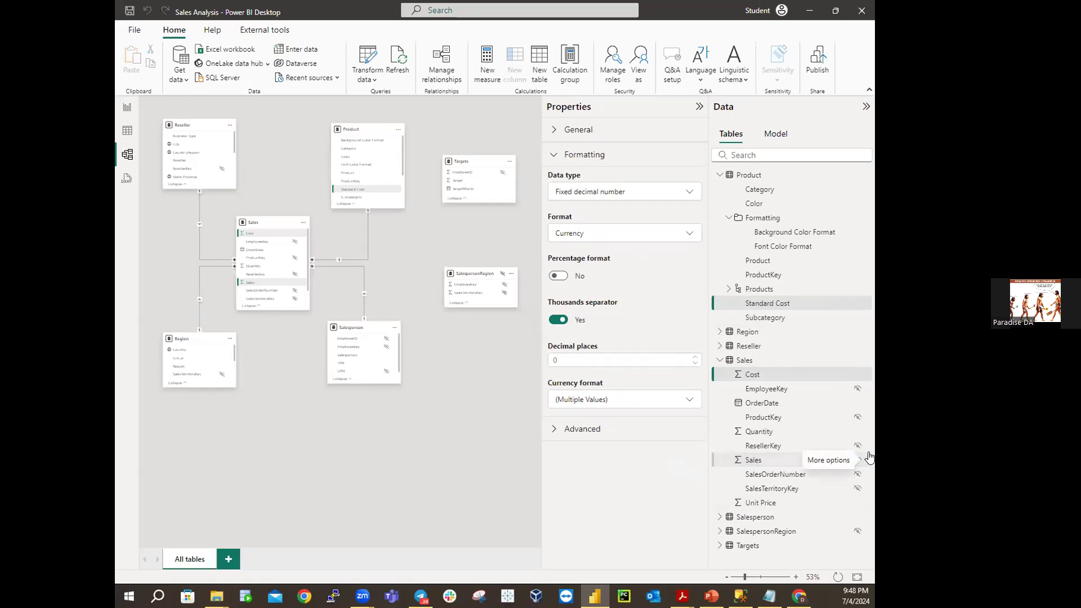
mouse_move(797, 372)
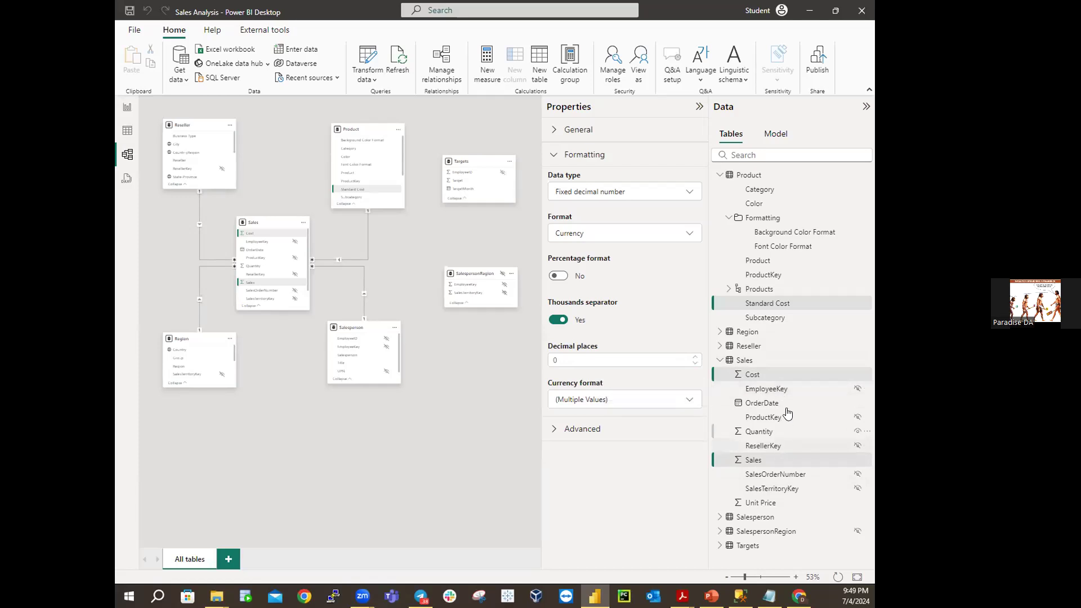
ctrl+click(795, 307)
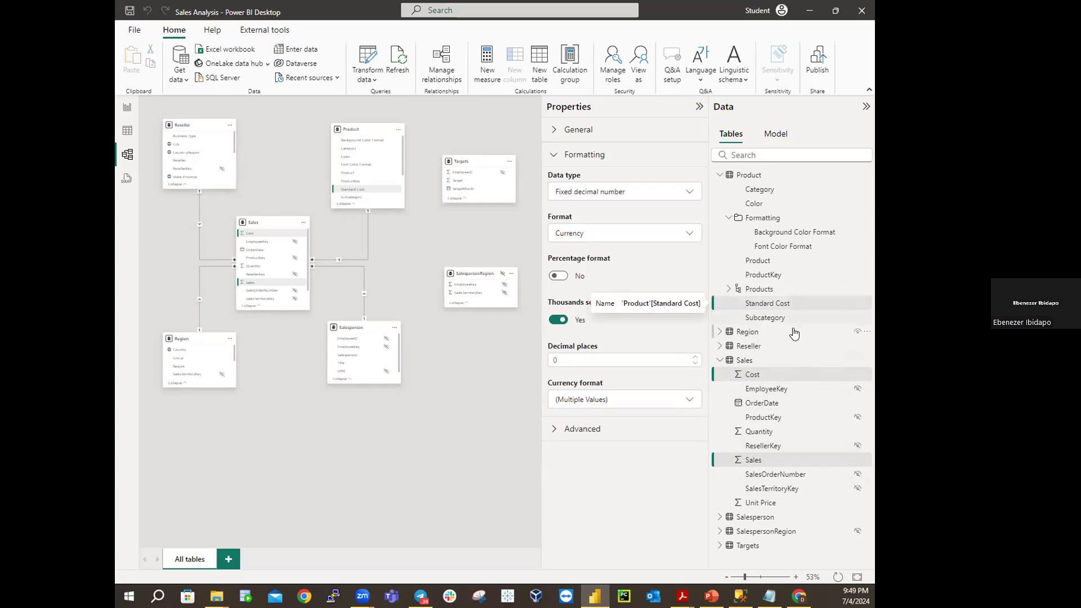
ctrl+click(780, 467)
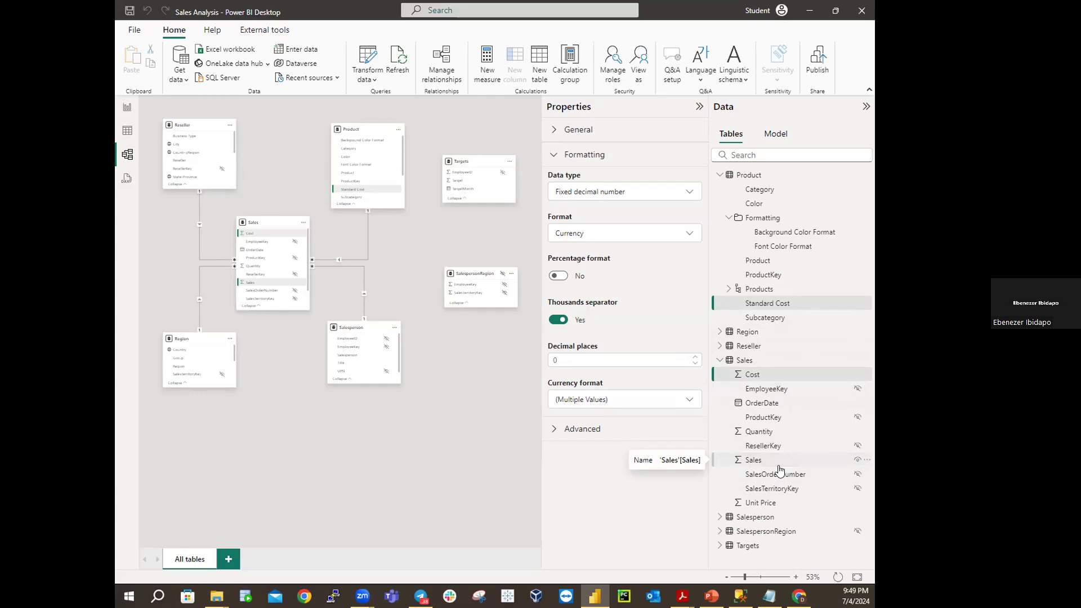
ctrl+click(781, 467)
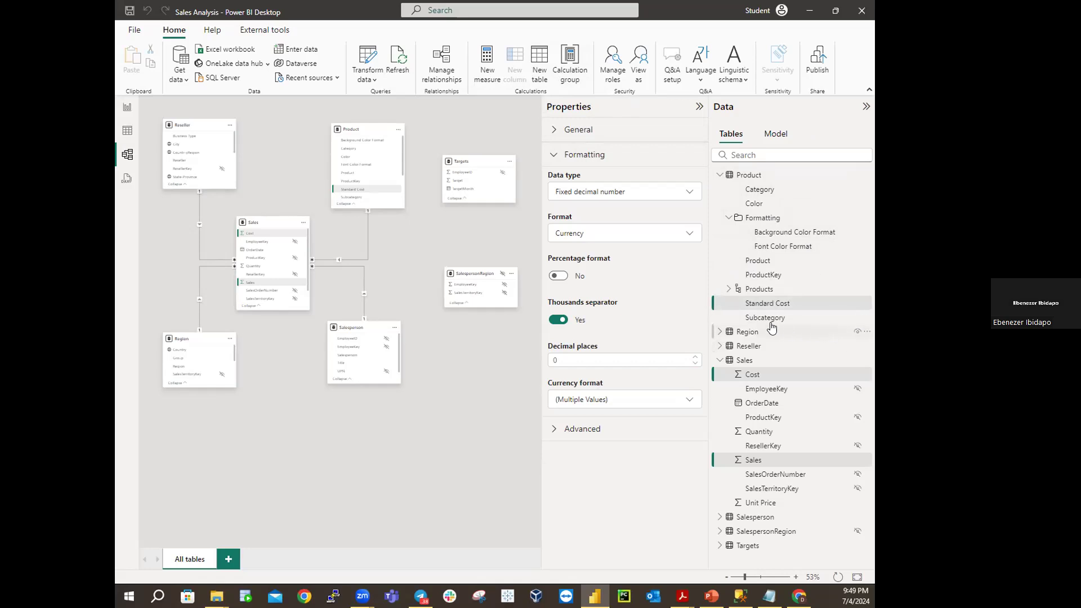
ctrl+click(783, 460)
- Check the Category and Sales table in the report view and look through the available Sales and Reseller fields
click(127, 107)
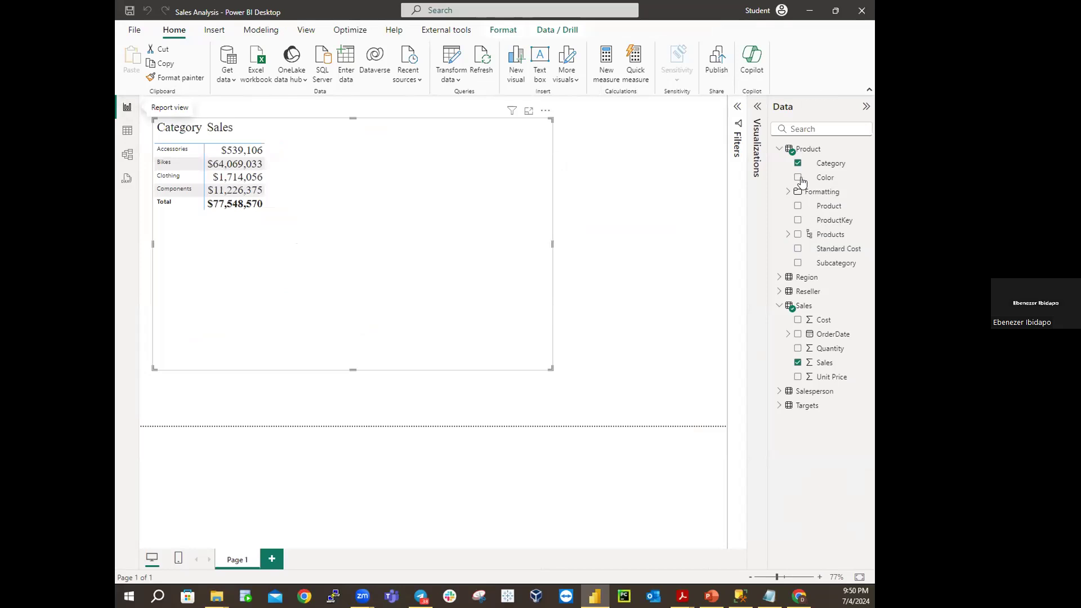
click(779, 149)
click(779, 192)
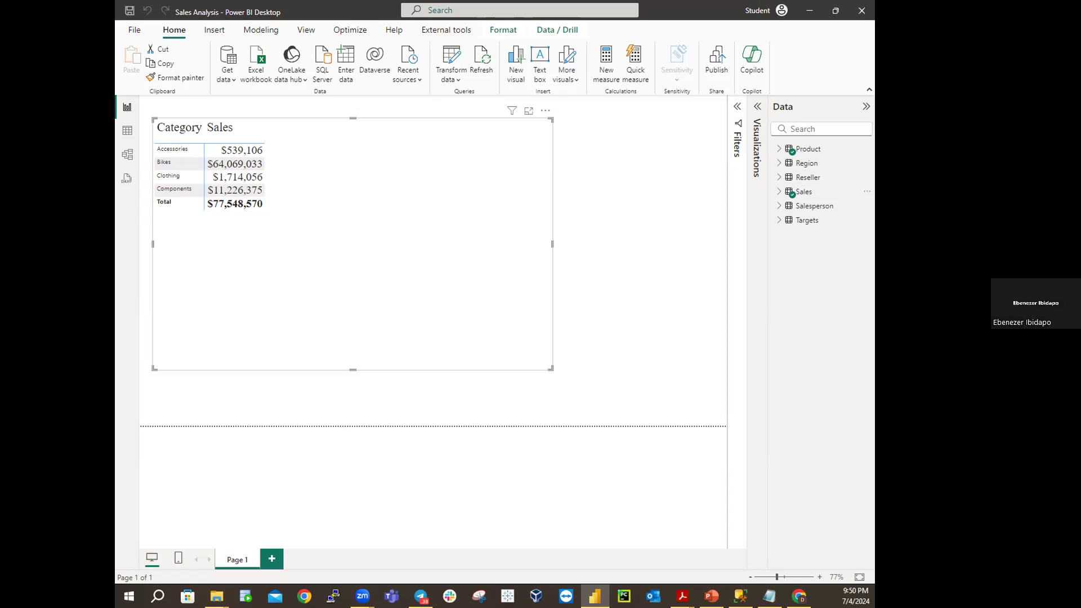
click(779, 192)
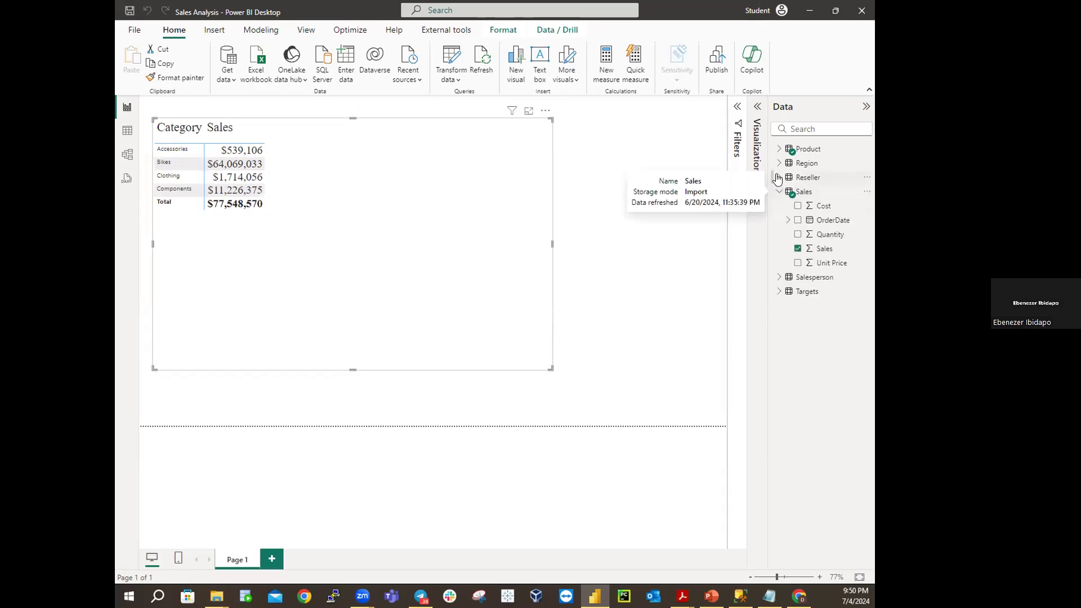
click(779, 178)
click(778, 178)
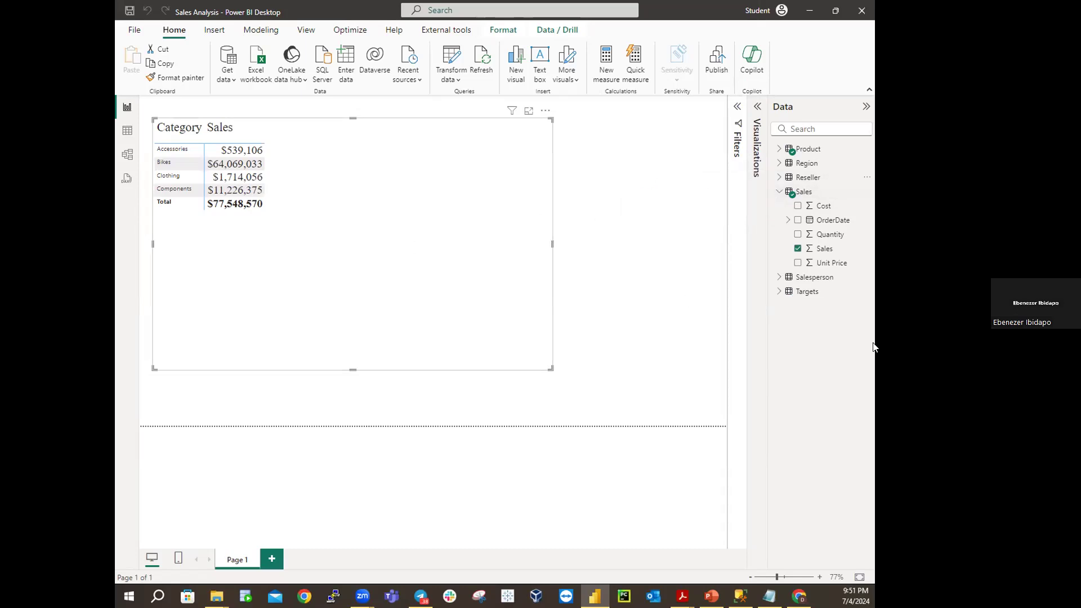
click(780, 193)
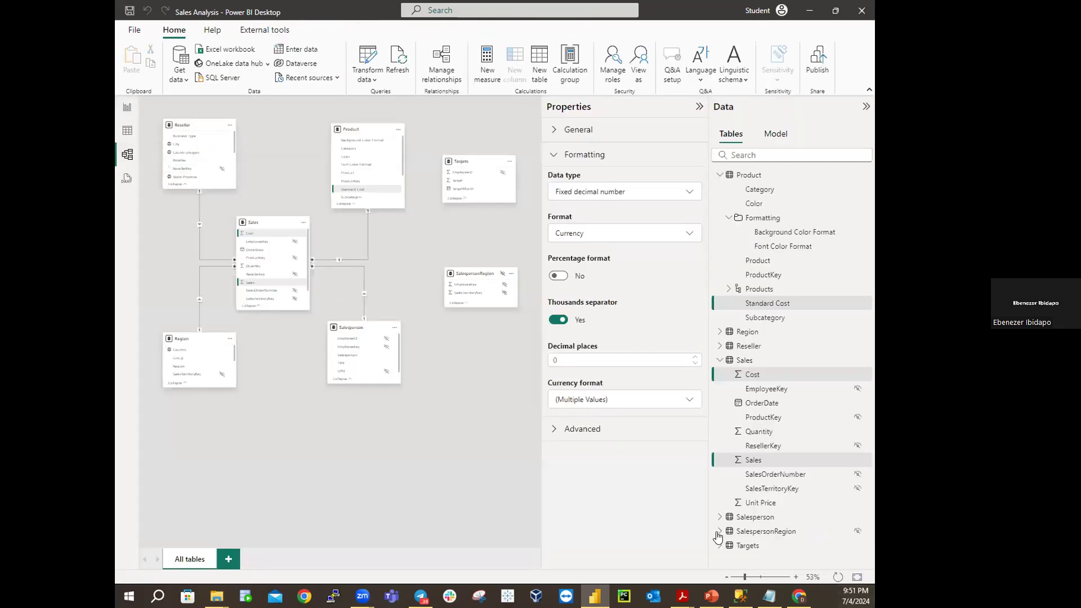
- Check the SalespersonRegion columns in the model view, and collapse the Product, Sales and SalespersonRegion tables in the data list
click(771, 532)
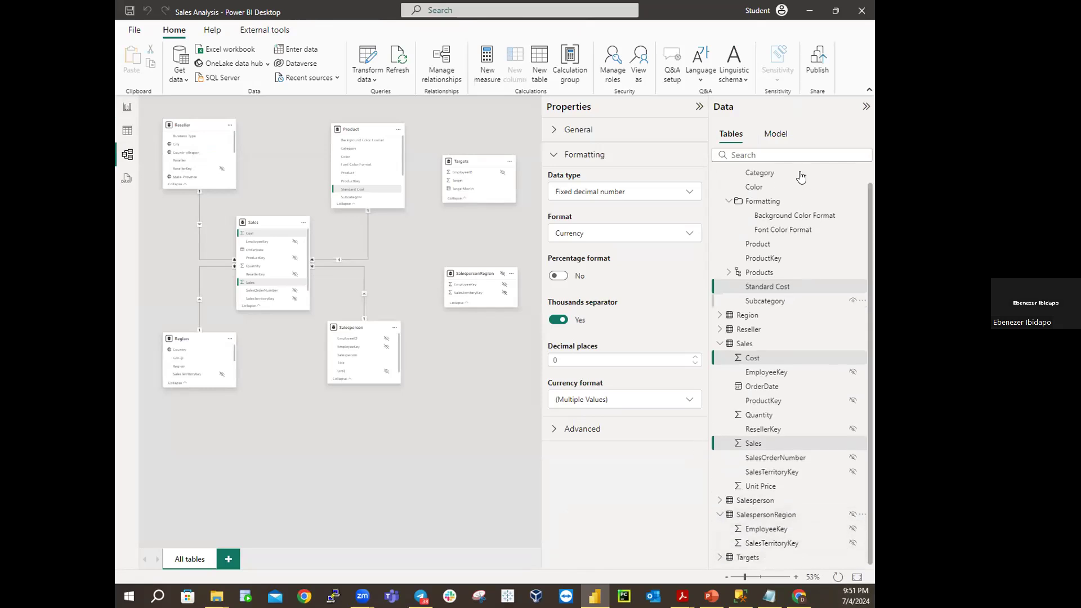
scroll(791, 192, up, 1)
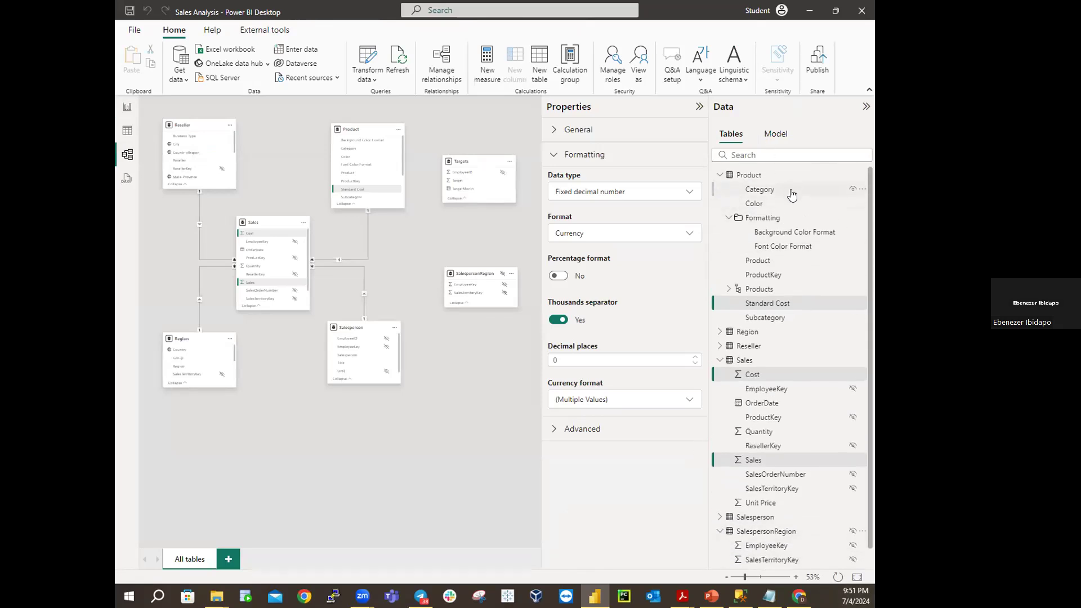
click(720, 175)
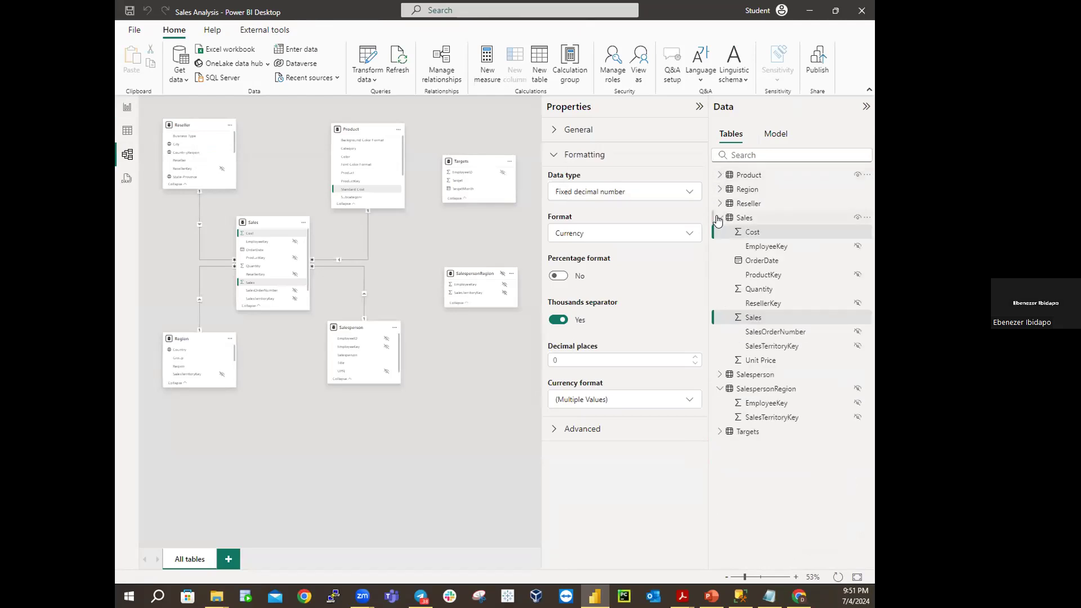
click(719, 218)
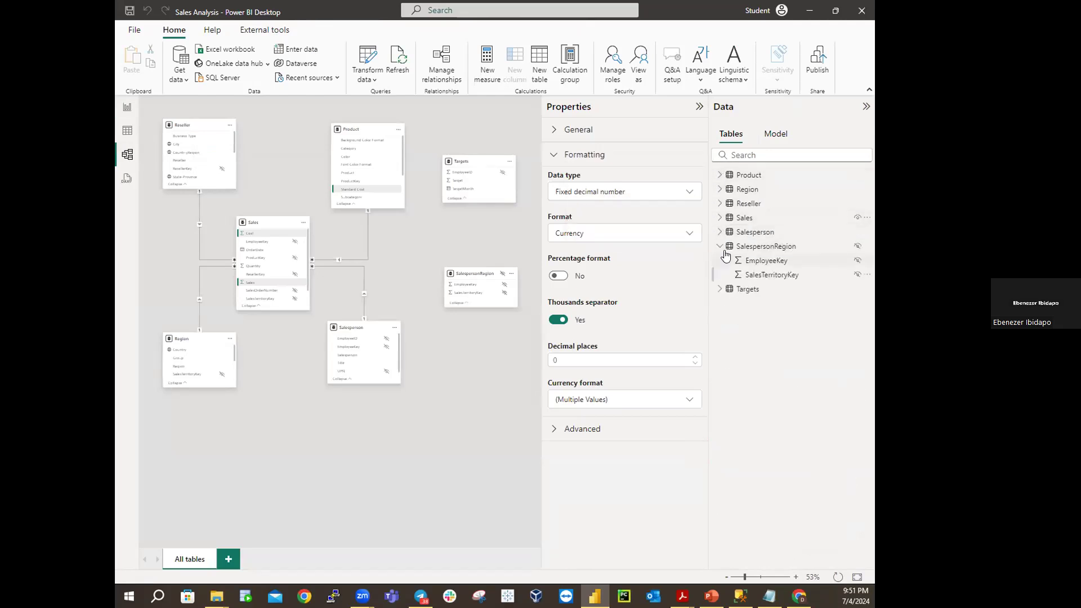
click(720, 246)
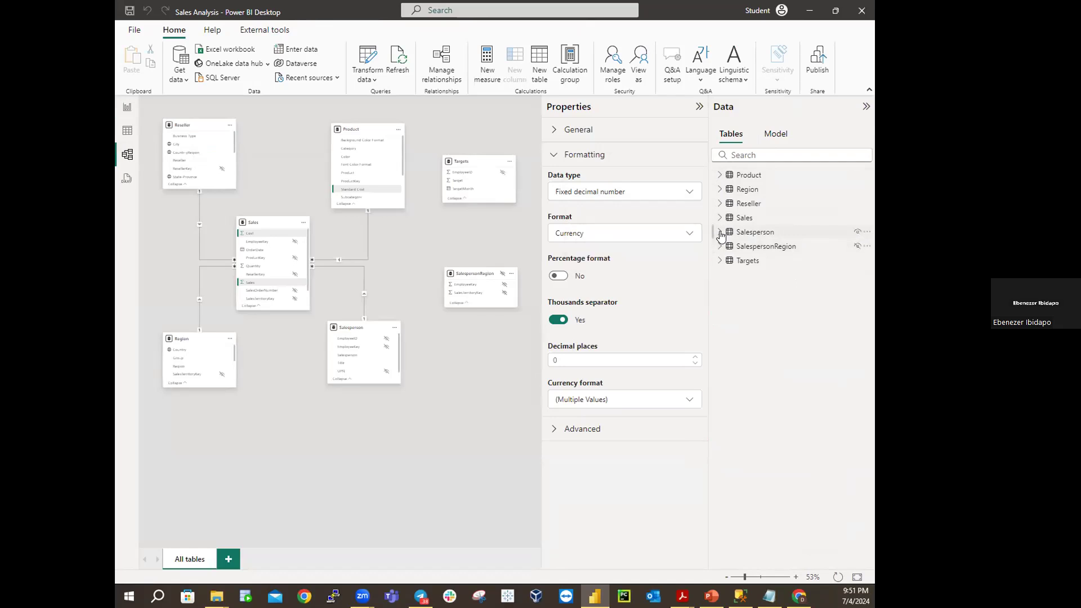